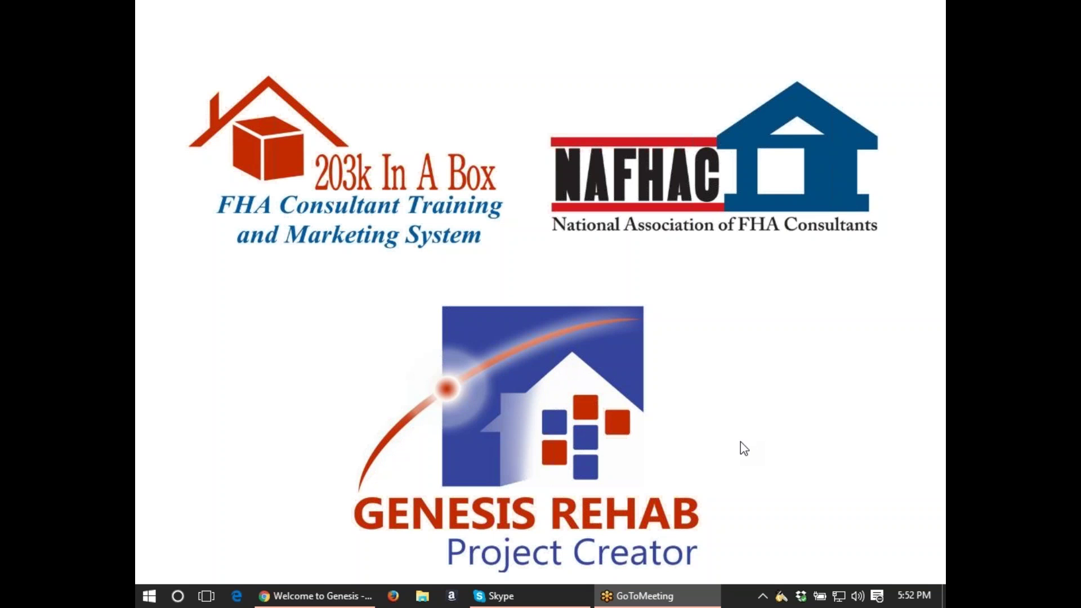
Bring the genesis203k.net browser window in front of the logo slide.
{"action": "left_click", "coordinate": [292, 601]}
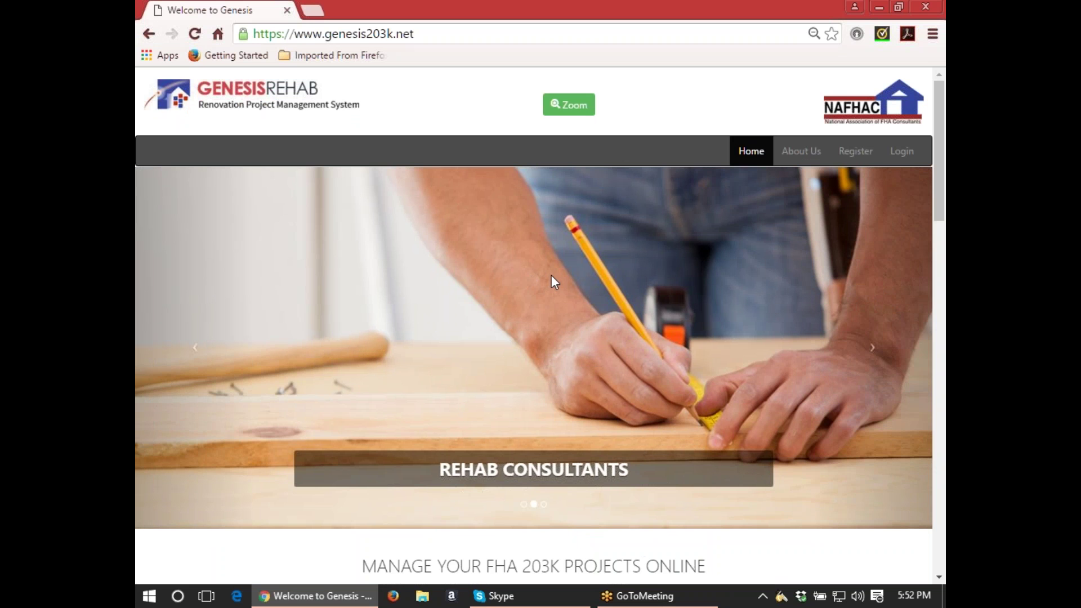
Show the Projects list zoomed out three steps, scrolled right to the Actions column.
{"action": "left_click", "coordinate": [859, 261]}
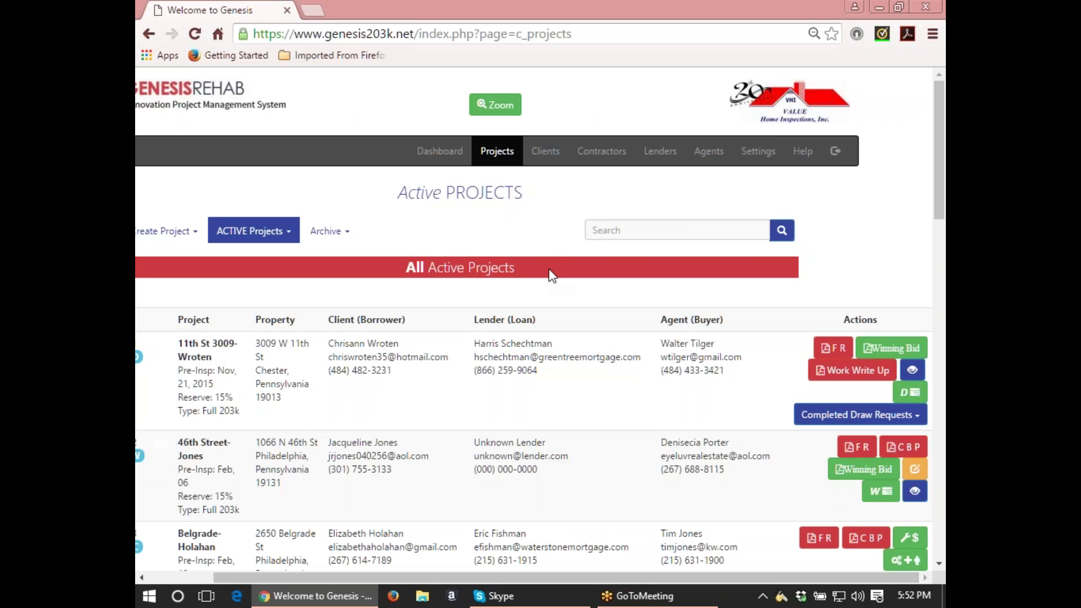
{"action": "left_click", "coordinate": [932, 34]}
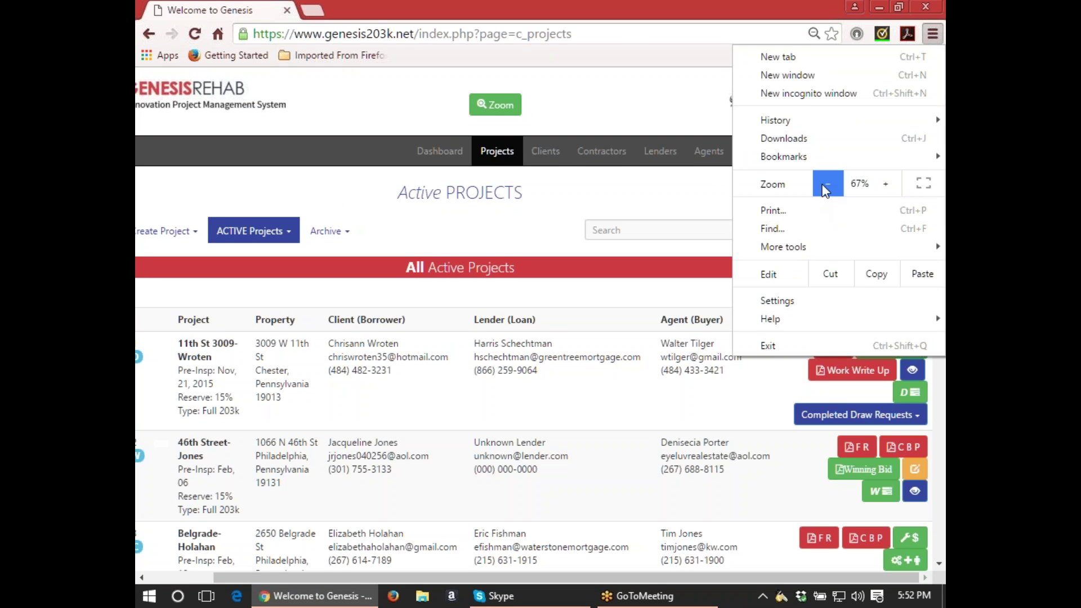
{"action": "left_click", "coordinate": [826, 187]}
{"action": "left_click", "coordinate": [825, 188]}
{"action": "left_click", "coordinate": [540, 185]}
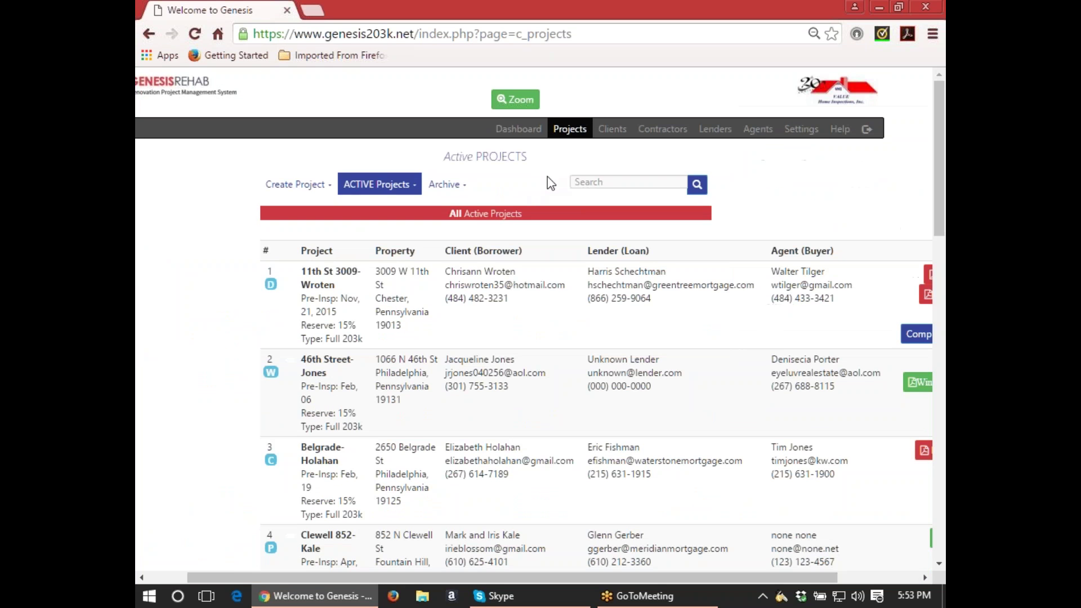
{"action": "left_click_drag", "start_coordinate": [623, 577], "coordinate": [718, 572]}
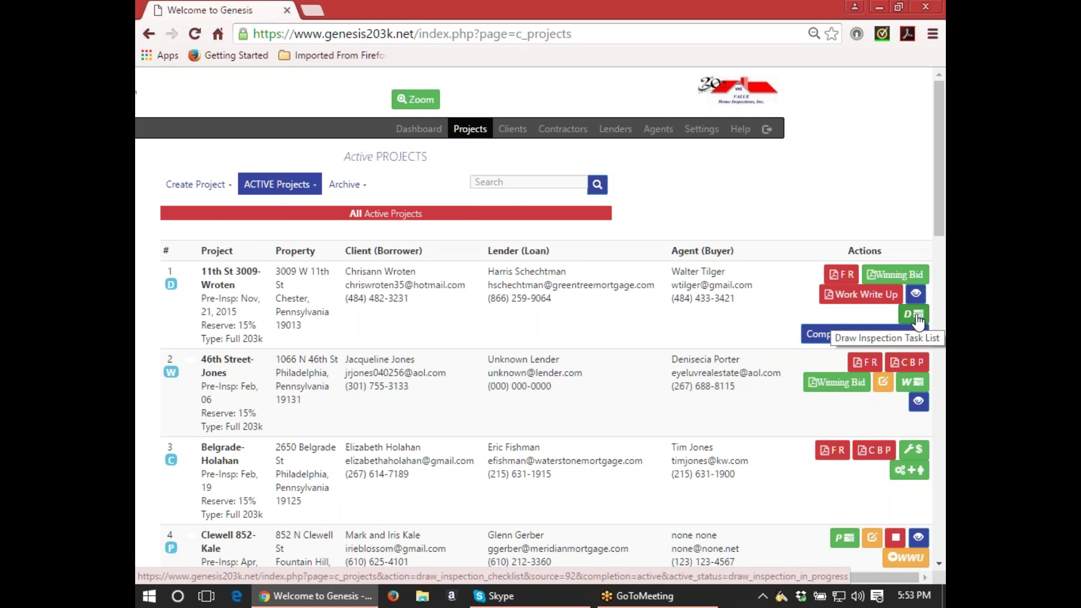
{"action": "left_click", "coordinate": [917, 315]}
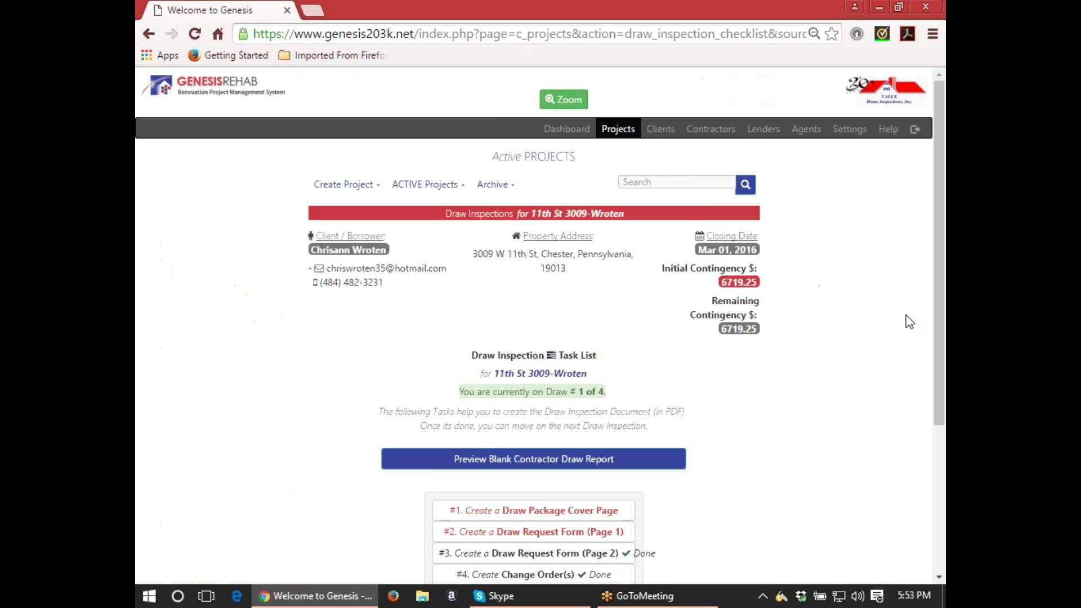
{"action": "scroll", "coordinate": [855, 350], "scroll_direction": "down", "scroll_amount": 3}
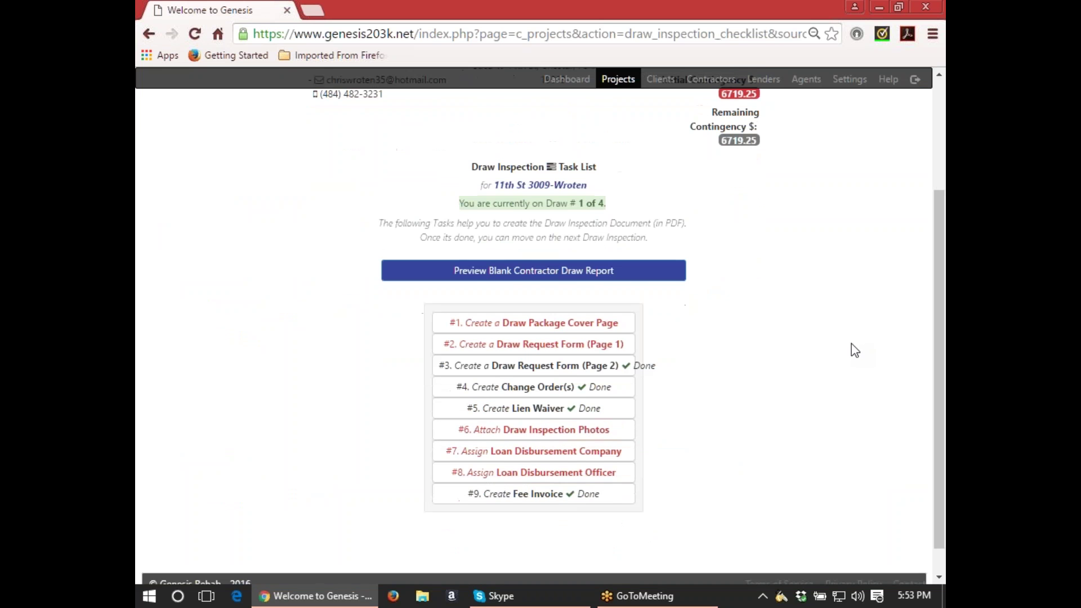
{"action": "scroll", "coordinate": [855, 351], "scroll_direction": "down", "scroll_amount": 1}
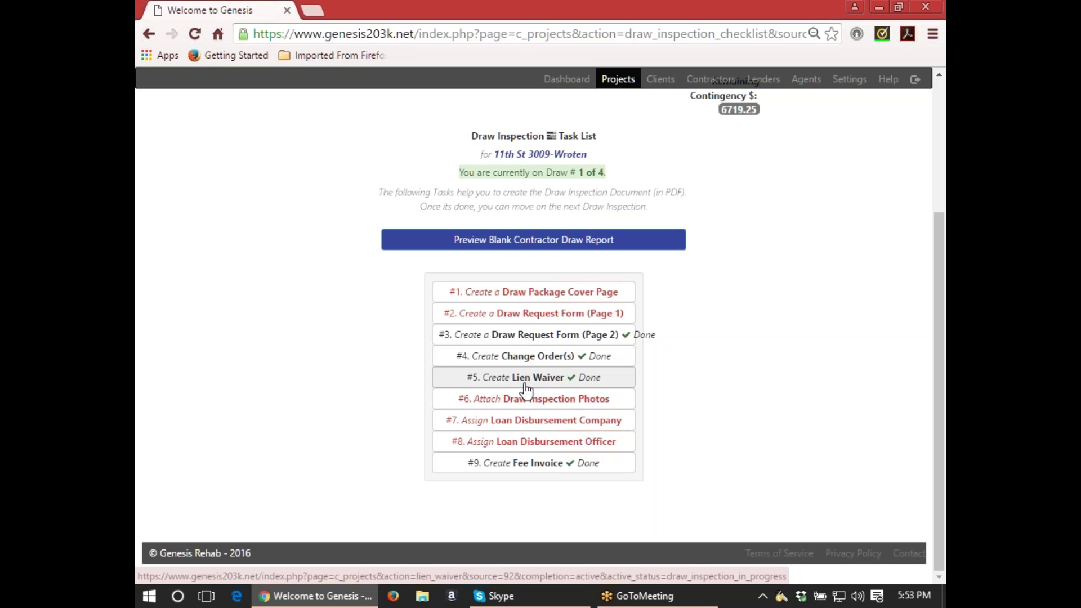
Open task #1 Draw Package Cover Page and save Number of Permits Required as 3.
{"action": "left_click", "coordinate": [534, 294]}
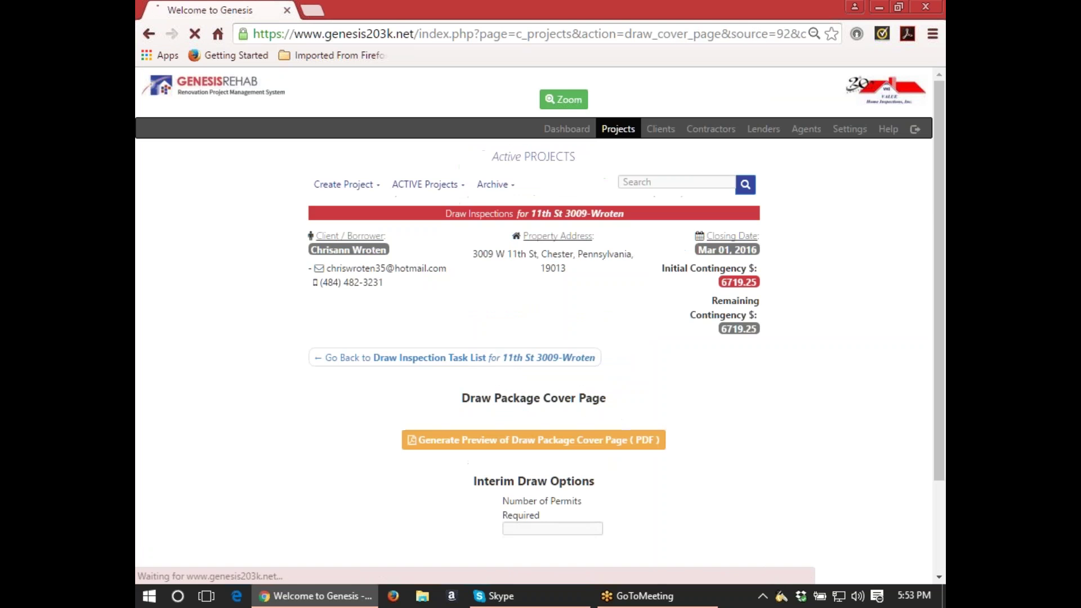
{"action": "scroll", "coordinate": [577, 355], "scroll_direction": "down", "scroll_amount": 2}
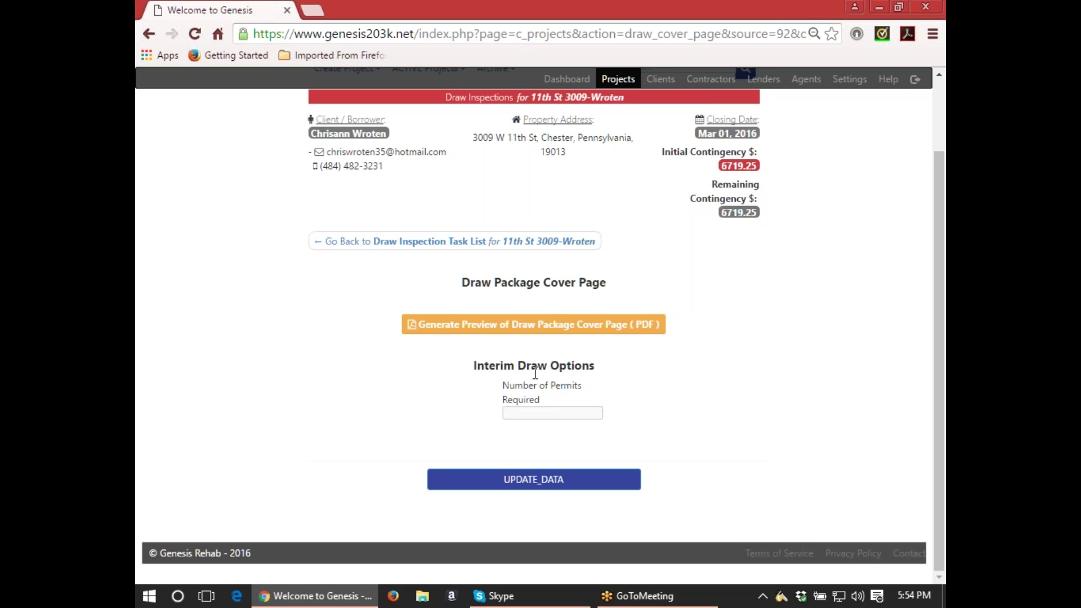
{"action": "left_click", "coordinate": [551, 412]}
{"action": "type", "text": "3"}
{"action": "left_click", "coordinate": [563, 476]}
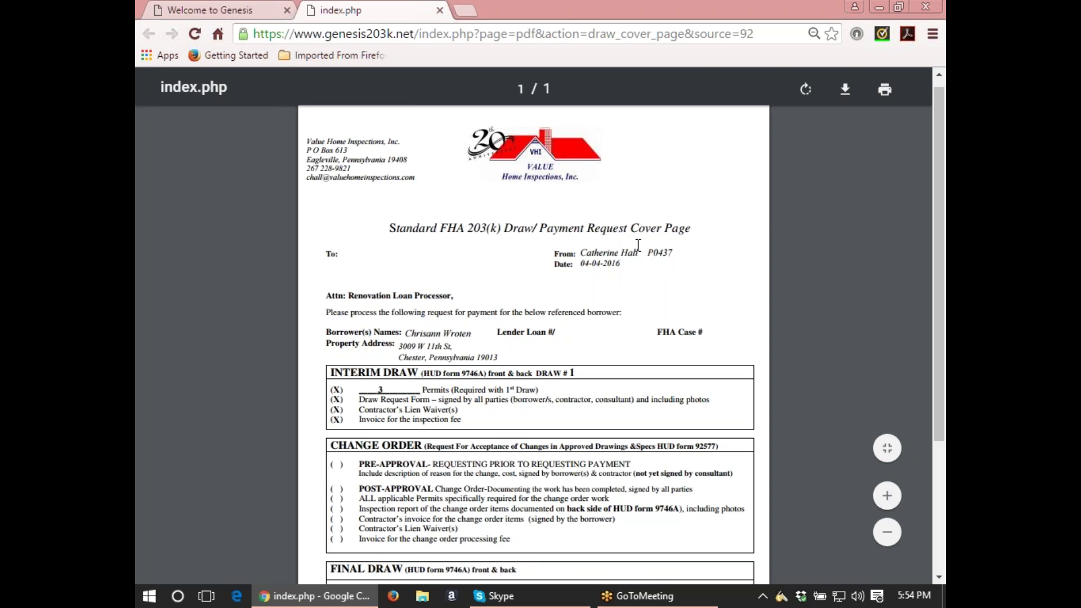
Scroll through the cover page PDF showing Interim Draw 1 with 3 permits.
{"action": "scroll", "coordinate": [638, 247], "scroll_direction": "down", "scroll_amount": 1}
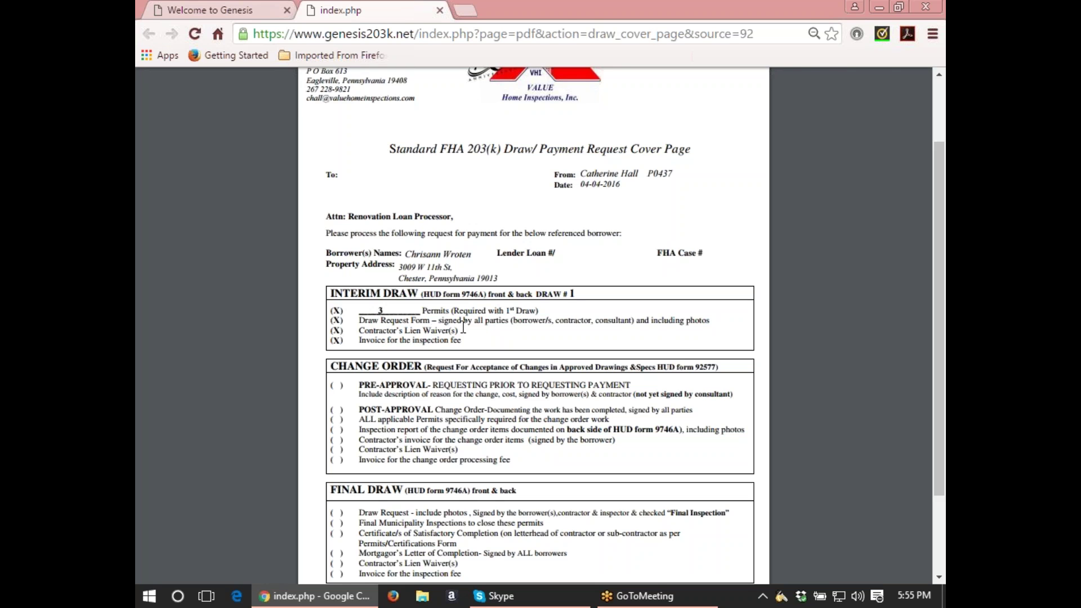
{"action": "mouse_move", "coordinate": [618, 236]}
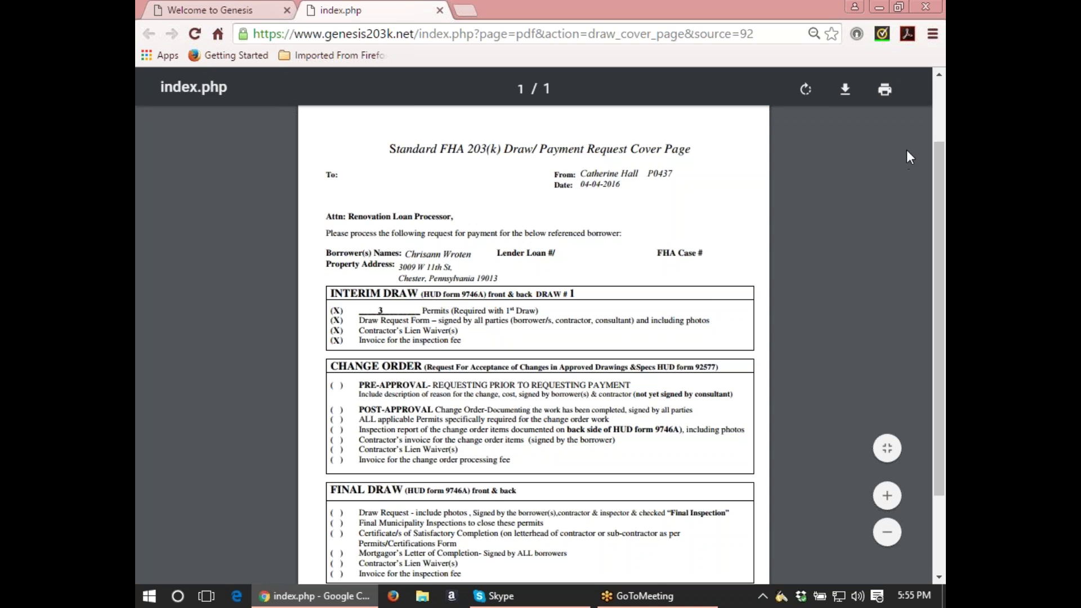
Close the cover page preview and open task #2, Create a Draw Request Form (Page 1).
{"action": "key", "text": "ctrl+w"}
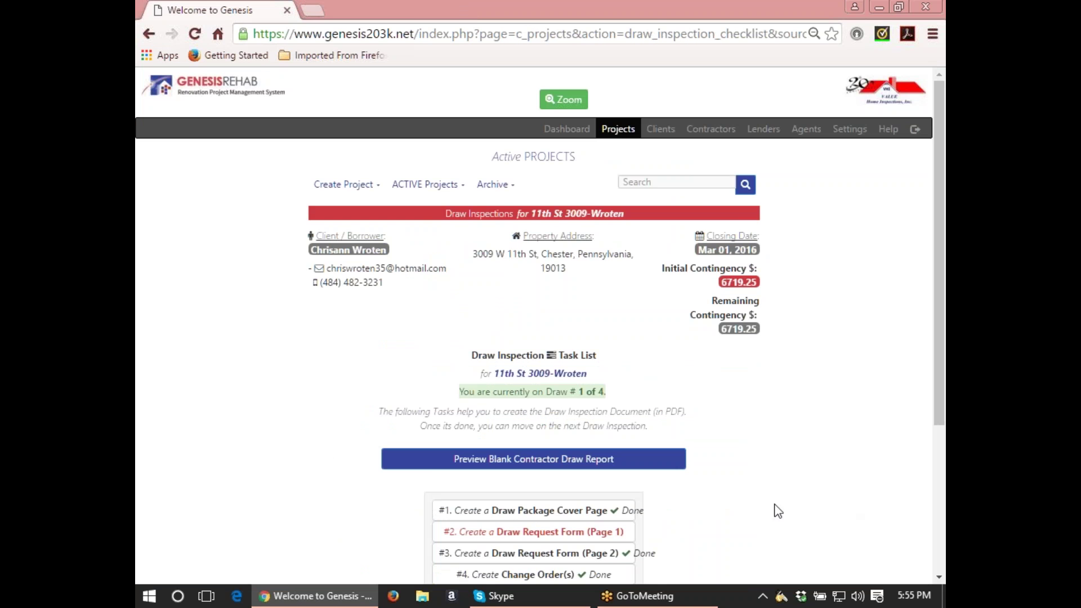
{"action": "scroll", "coordinate": [771, 445], "scroll_direction": "down", "scroll_amount": 2}
{"action": "scroll", "coordinate": [773, 442], "scroll_direction": "down", "scroll_amount": 1}
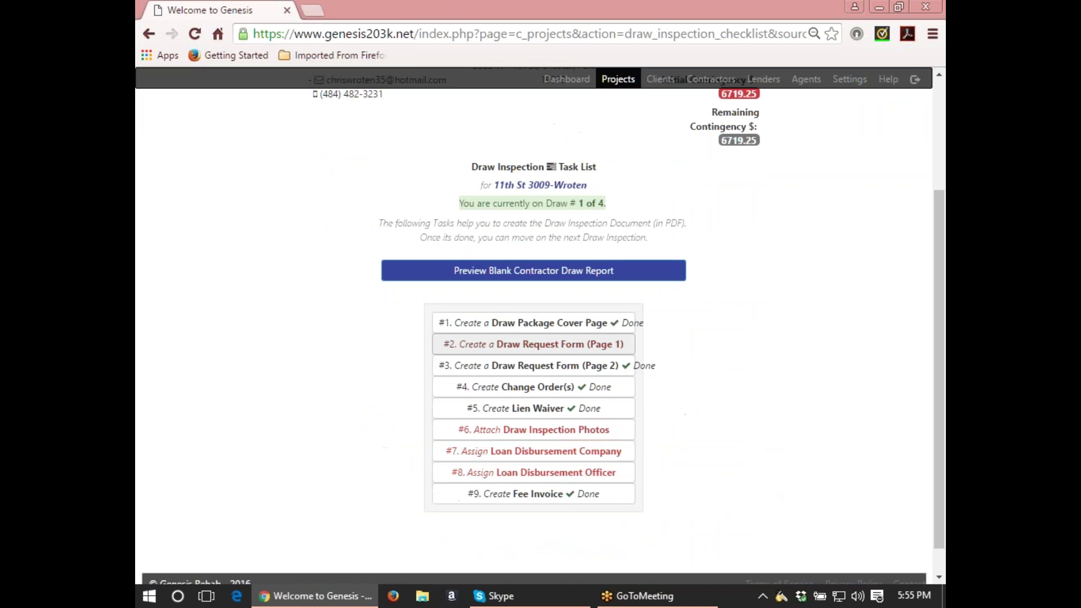
{"action": "left_click", "coordinate": [529, 345]}
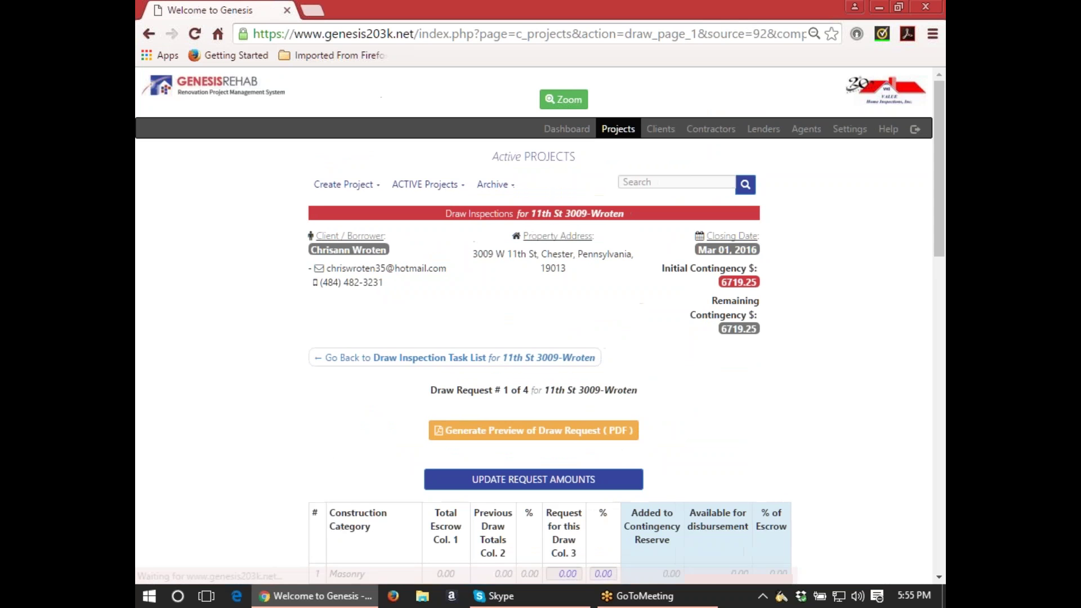
Scroll through the construction categories and escrow totals, with every request at 0.00.
{"action": "scroll", "coordinate": [534, 338], "scroll_direction": "down", "scroll_amount": 4}
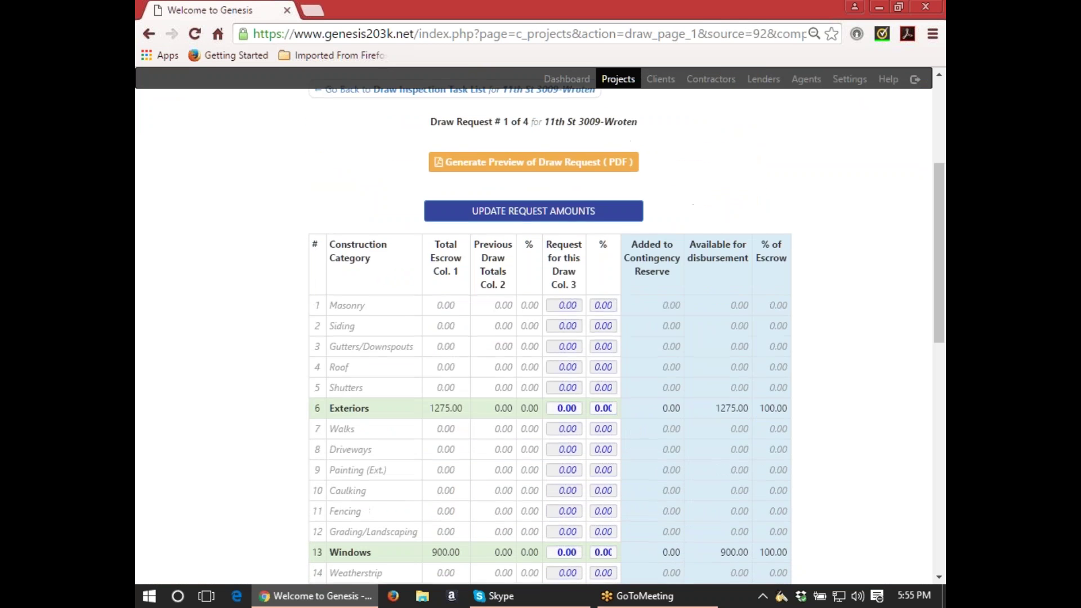
{"action": "scroll", "coordinate": [534, 338], "scroll_direction": "down", "scroll_amount": 1}
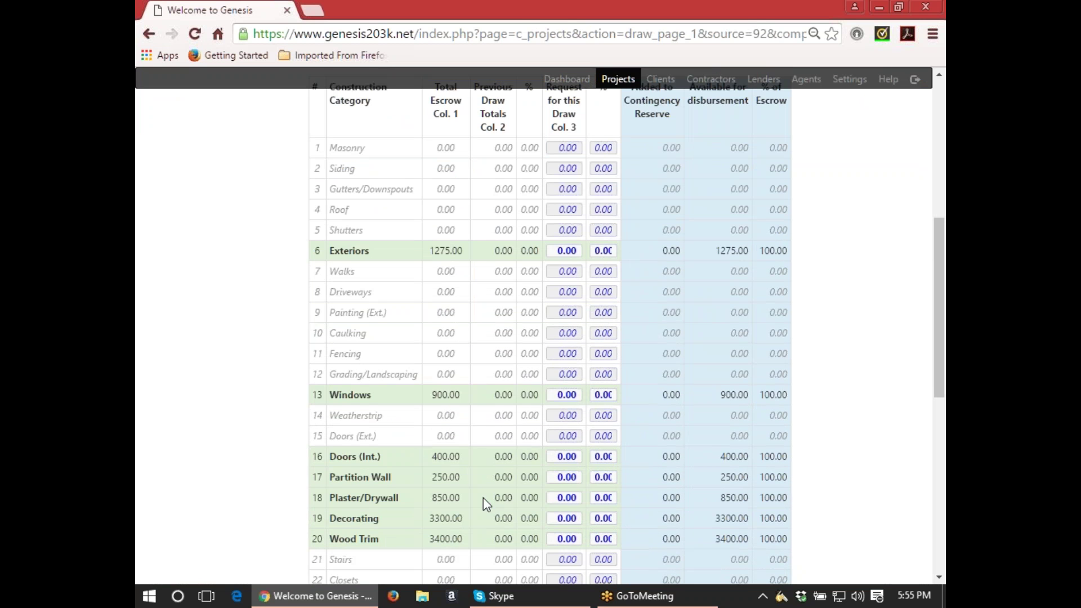
{"action": "scroll", "coordinate": [482, 478], "scroll_direction": "up", "scroll_amount": 1}
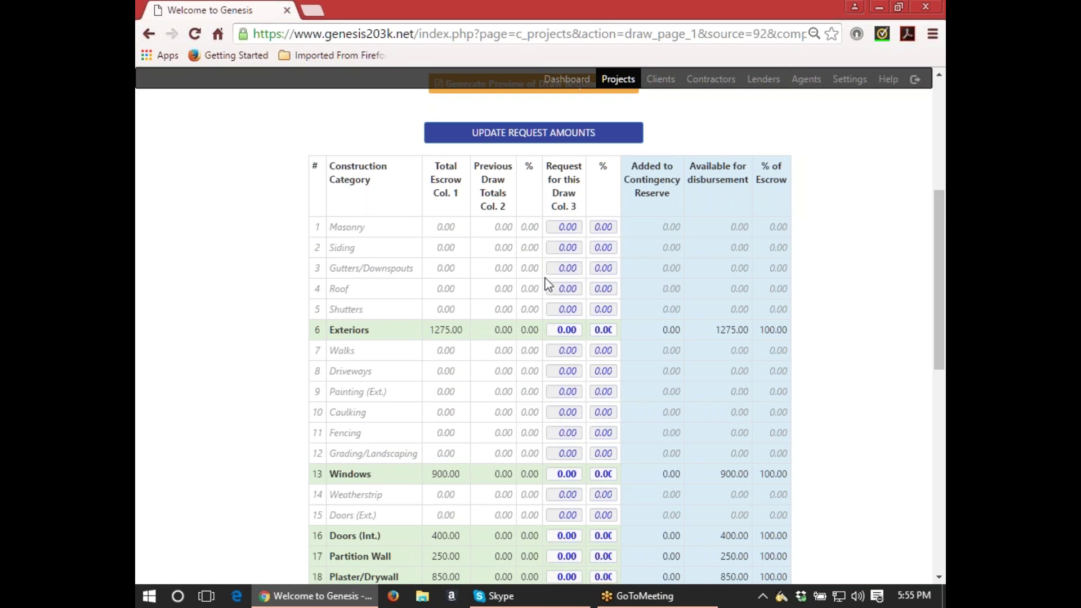
{"action": "scroll", "coordinate": [545, 284], "scroll_direction": "down", "scroll_amount": 1}
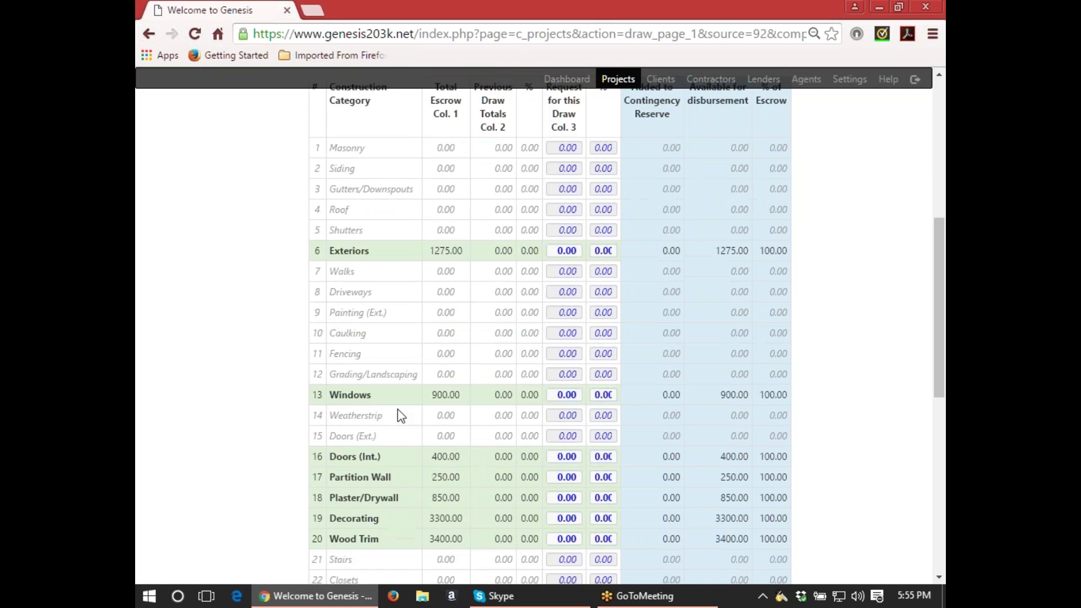
{"action": "scroll", "coordinate": [558, 473], "scroll_direction": "up", "scroll_amount": 1}
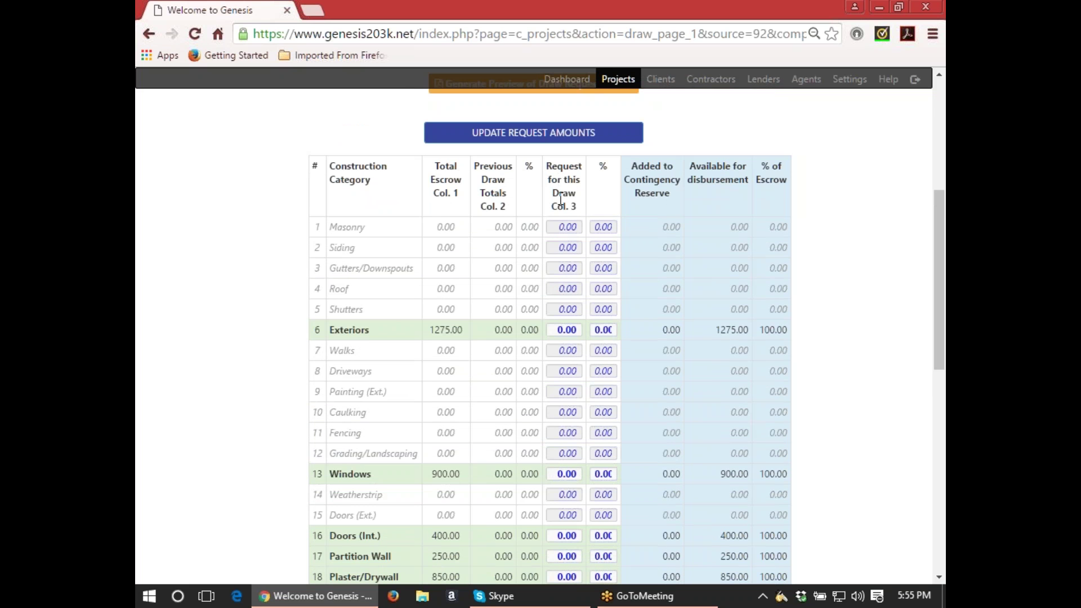
{"action": "scroll", "coordinate": [565, 354], "scroll_direction": "down", "scroll_amount": 1}
{"action": "scroll", "coordinate": [565, 354], "scroll_direction": "down", "scroll_amount": 2}
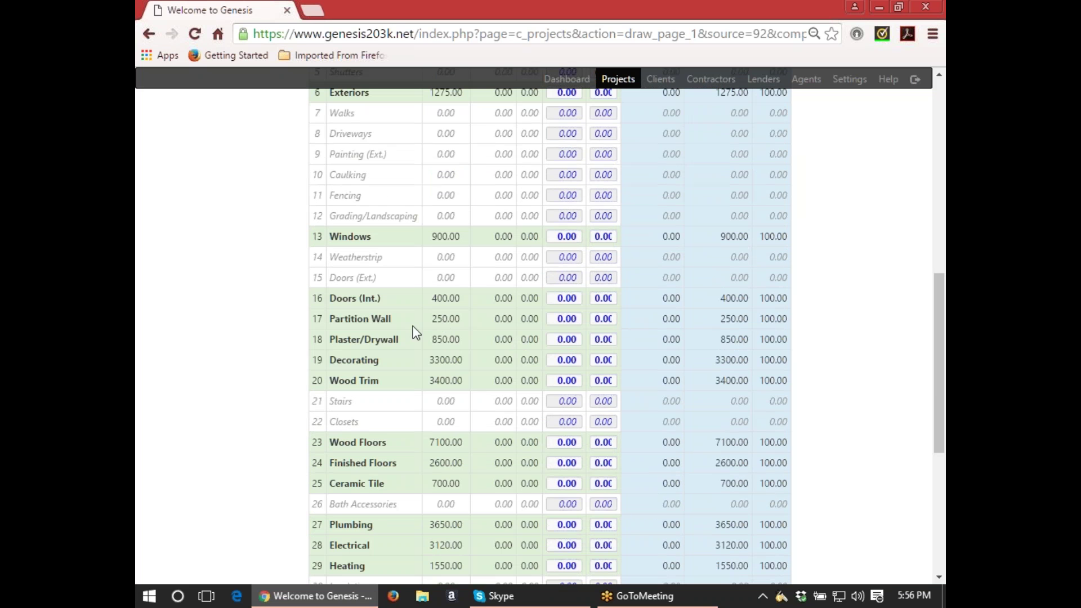
Enter request amounts: Partition Wall 250, Plaster/Drywall 700, Decorating 3300.
{"action": "left_click", "coordinate": [556, 319]}
{"action": "type", "text": "250"}
{"action": "key", "text": "Tab"}
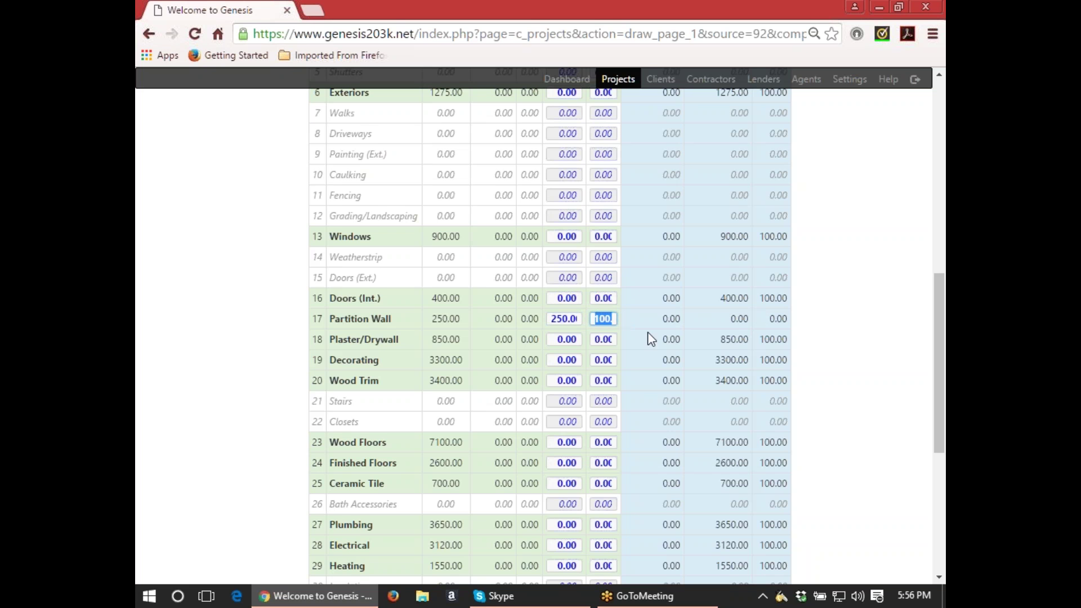
{"action": "left_click", "coordinate": [580, 340]}
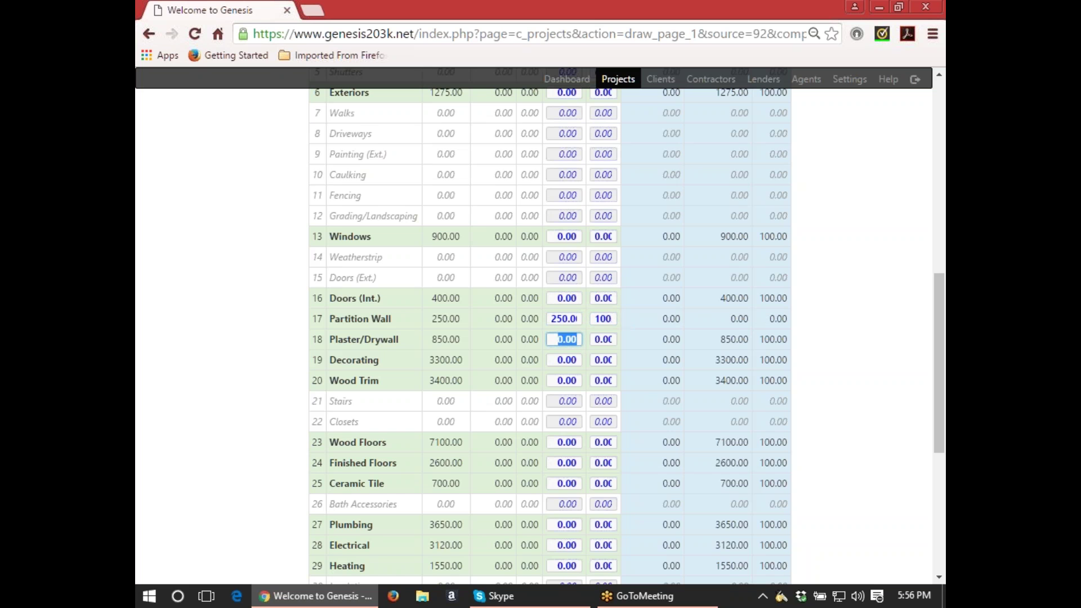
{"action": "type", "text": "700"}
{"action": "key", "text": "Tab"}
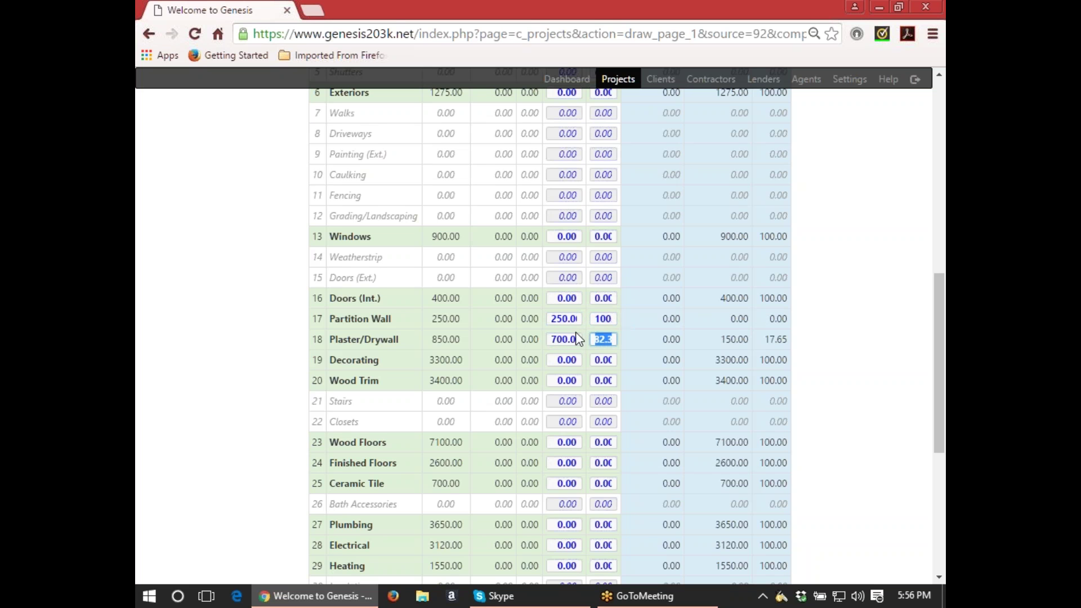
{"action": "left_click", "coordinate": [554, 358]}
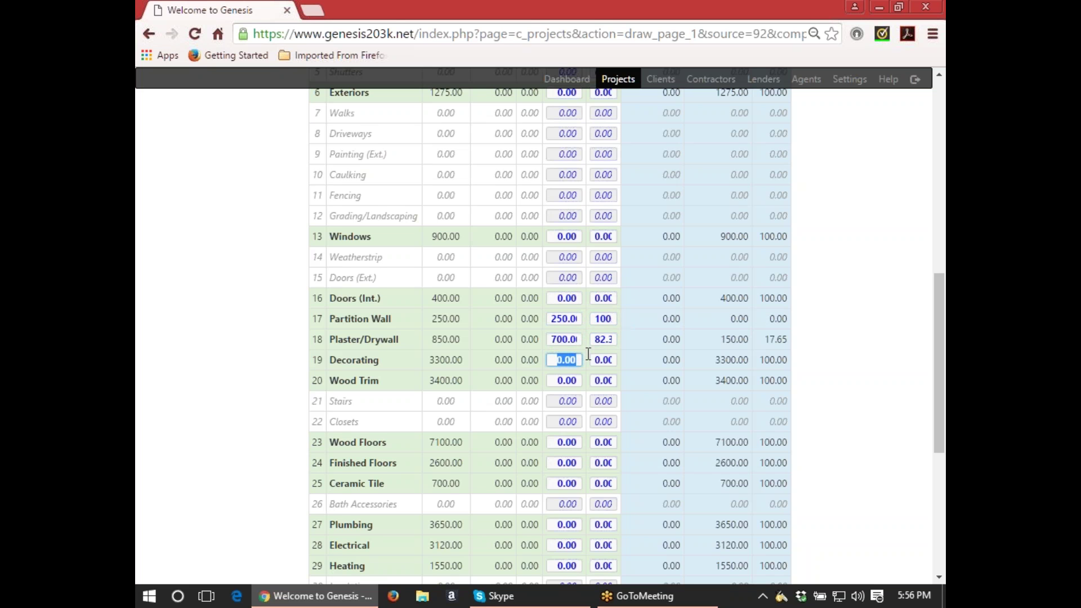
{"action": "key", "text": "BackSpace"}
{"action": "type", "text": "3300"}
{"action": "key", "text": "Tab"}
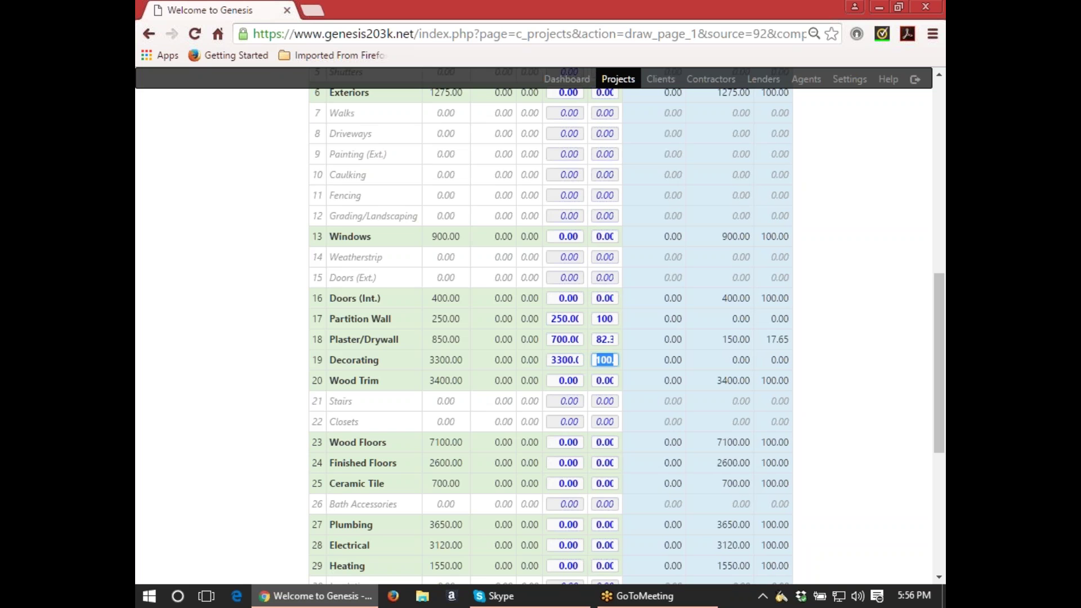
Replace the Ceramic Tile request with 700, bringing the Grand Total to 9470.00.
{"action": "scroll", "coordinate": [532, 429], "scroll_direction": "down", "scroll_amount": 2}
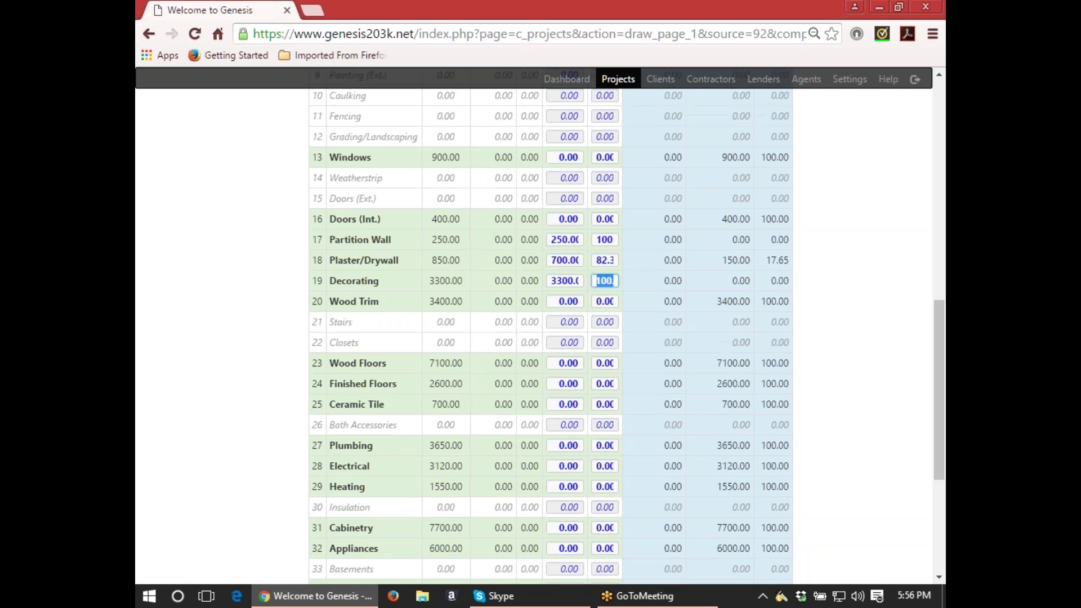
{"action": "left_click", "coordinate": [558, 404]}
{"action": "double_click", "coordinate": [559, 404]}
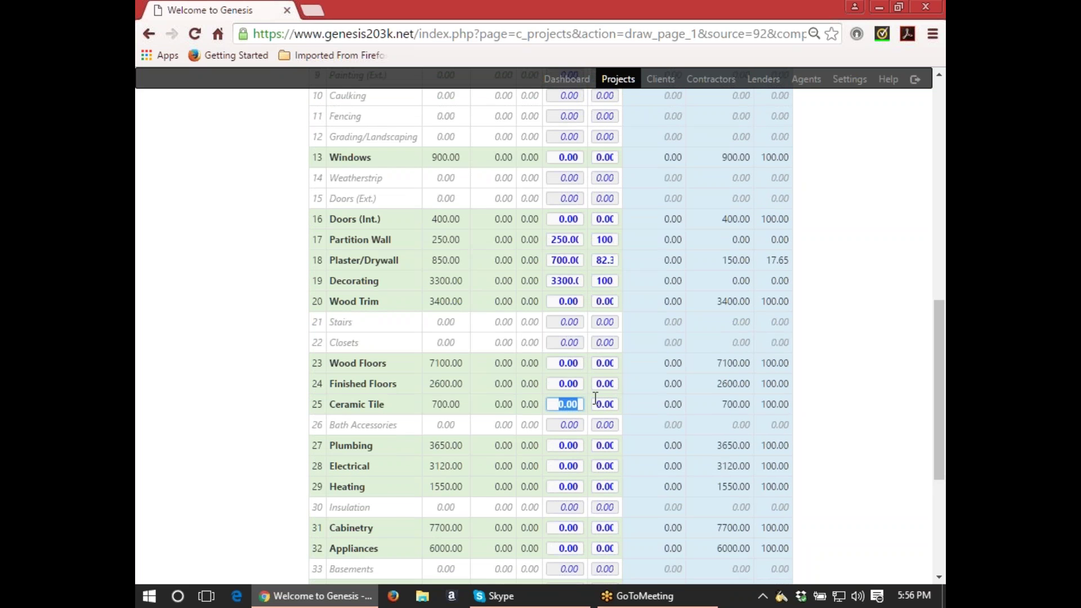
{"action": "type", "text": "700"}
{"action": "key", "text": "Tab"}
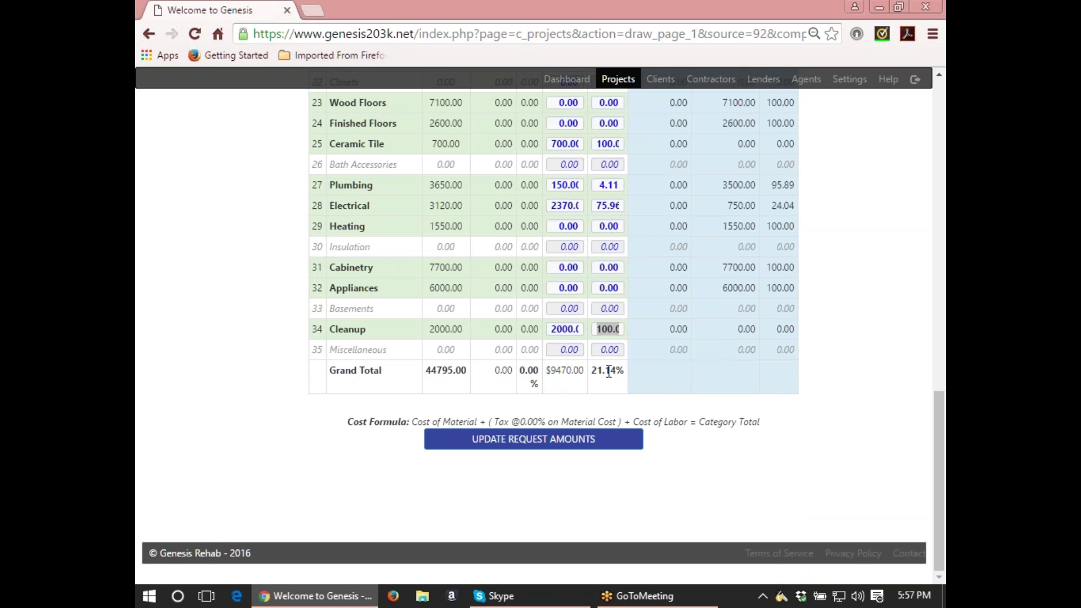
Save the Draw 1 request amounts and review all three pages of the Draw Request PDF.
{"action": "left_click", "coordinate": [552, 449]}
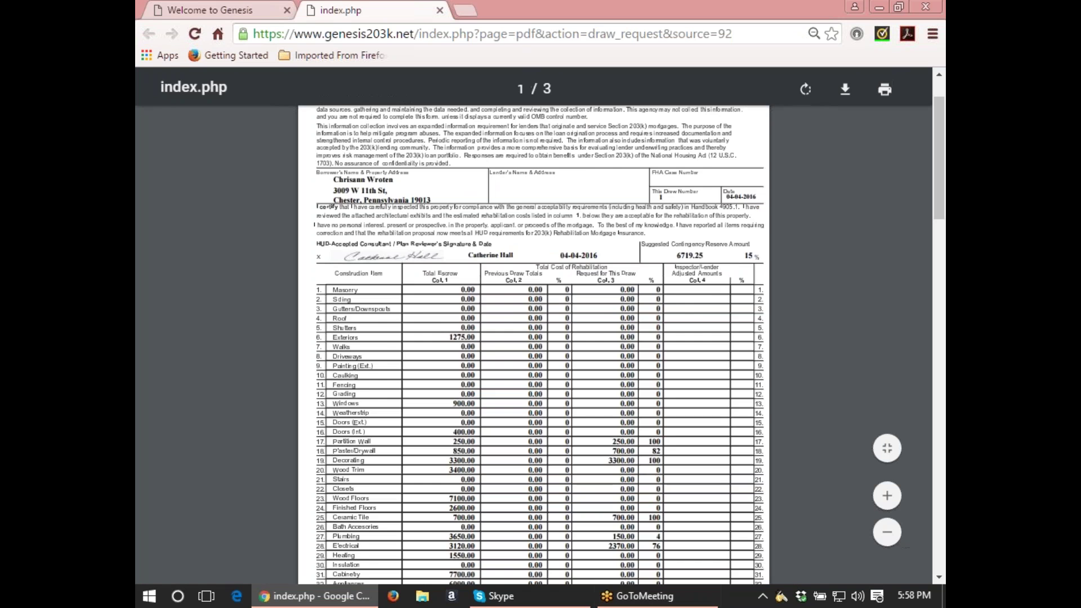
{"action": "scroll", "coordinate": [318, 268], "scroll_direction": "up", "scroll_amount": 2}
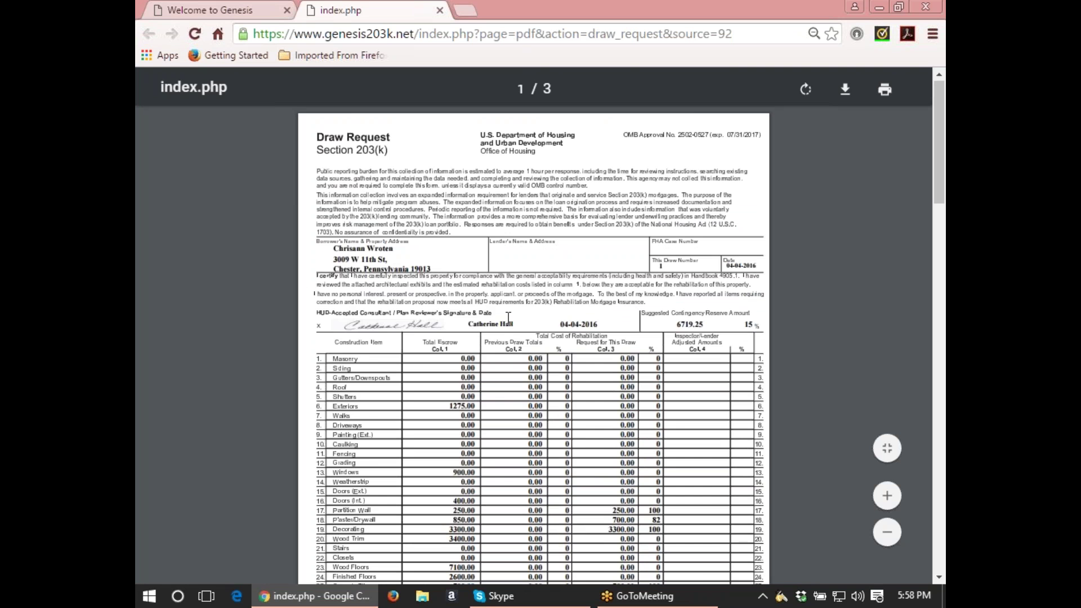
{"action": "scroll", "coordinate": [517, 318], "scroll_direction": "down", "scroll_amount": 4}
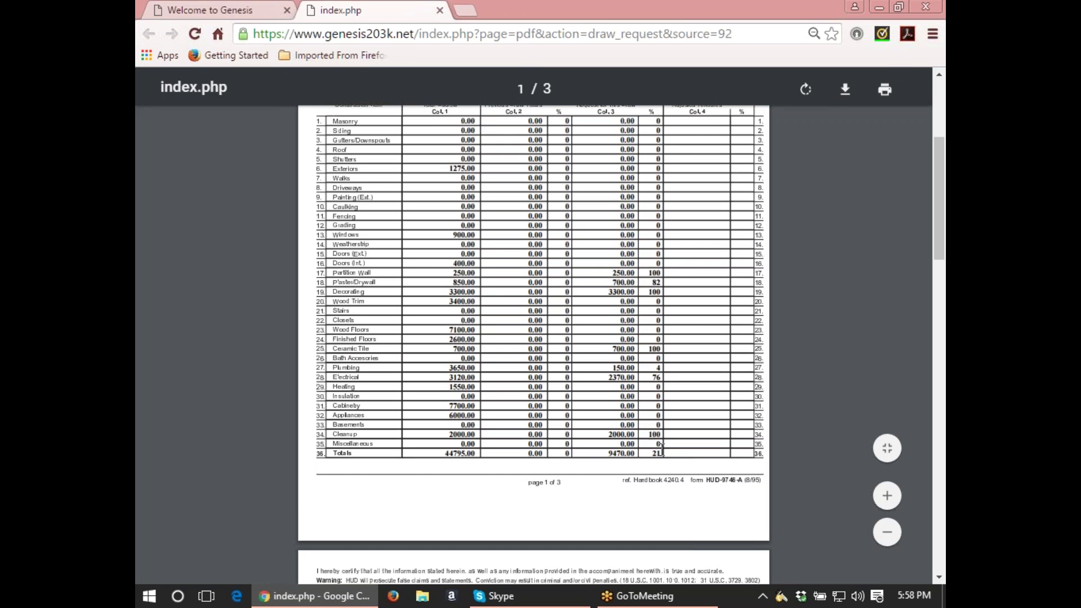
{"action": "scroll", "coordinate": [661, 448], "scroll_direction": "down", "scroll_amount": 4}
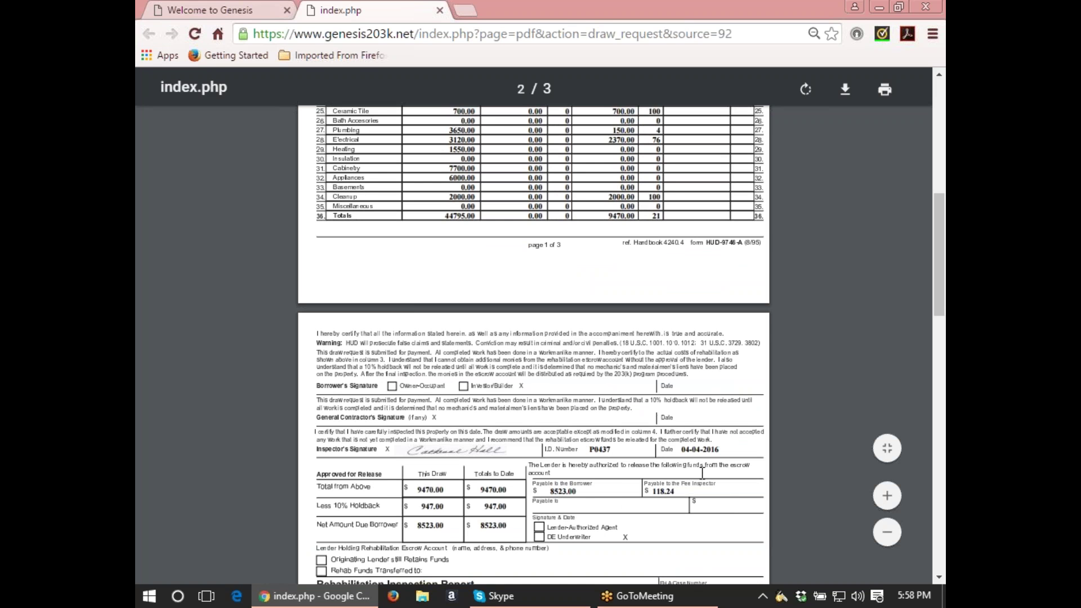
{"action": "scroll", "coordinate": [702, 473], "scroll_direction": "down", "scroll_amount": 2}
{"action": "scroll", "coordinate": [702, 473], "scroll_direction": "down", "scroll_amount": 4}
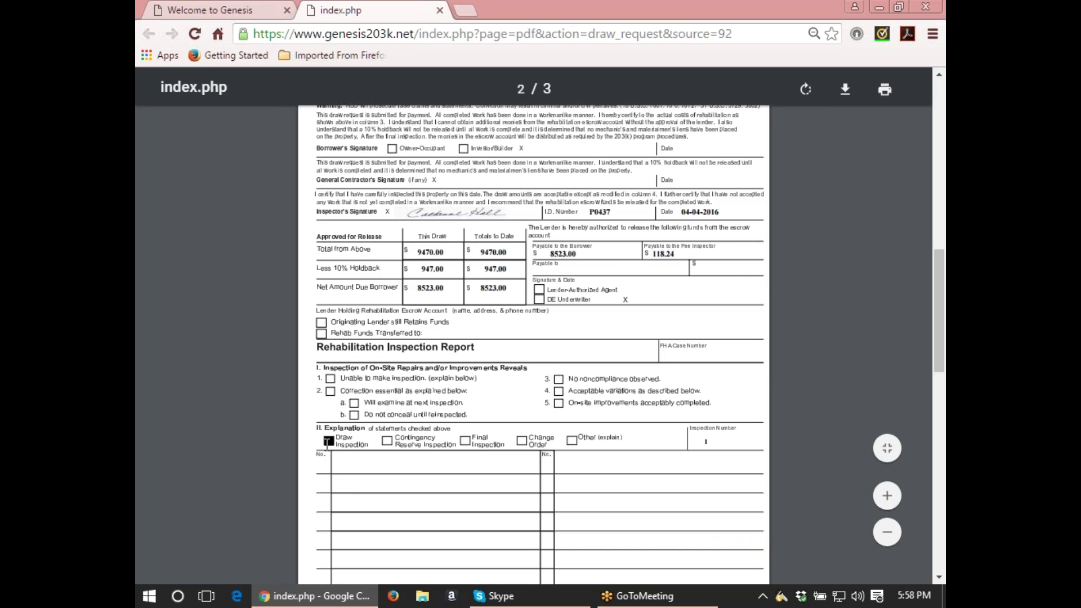
{"action": "scroll", "coordinate": [534, 338], "scroll_direction": "down", "scroll_amount": 4}
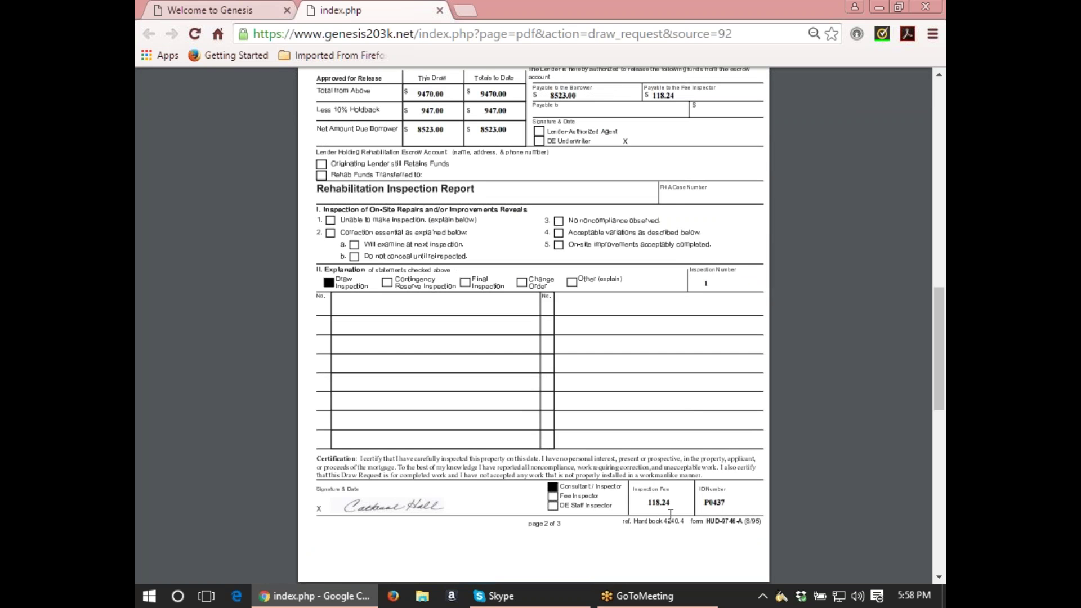
{"action": "scroll", "coordinate": [672, 514], "scroll_direction": "down", "scroll_amount": 10}
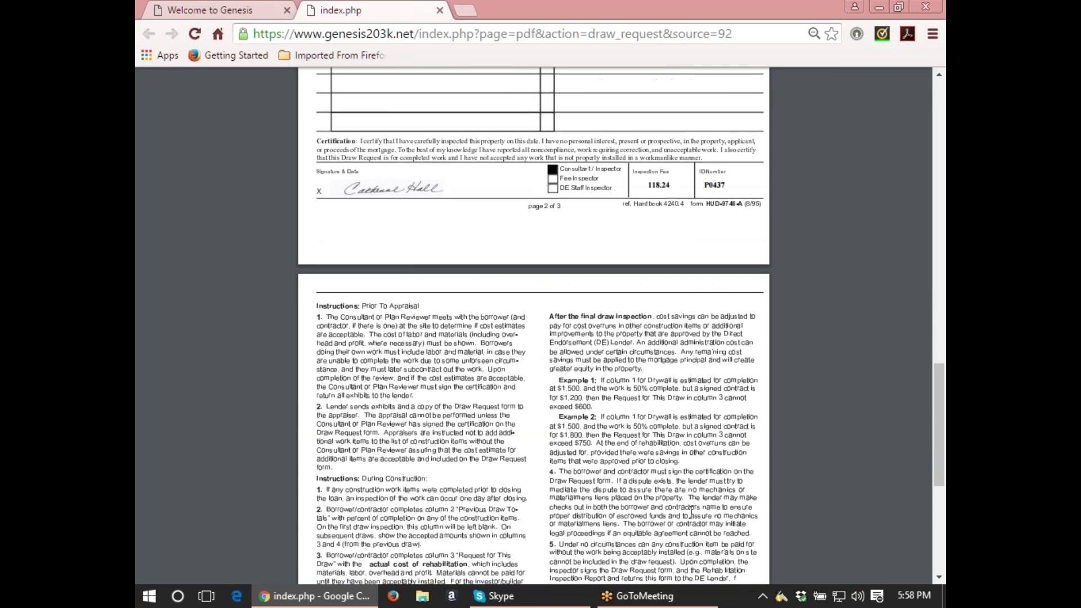
{"action": "scroll", "coordinate": [692, 512], "scroll_direction": "down", "scroll_amount": 4}
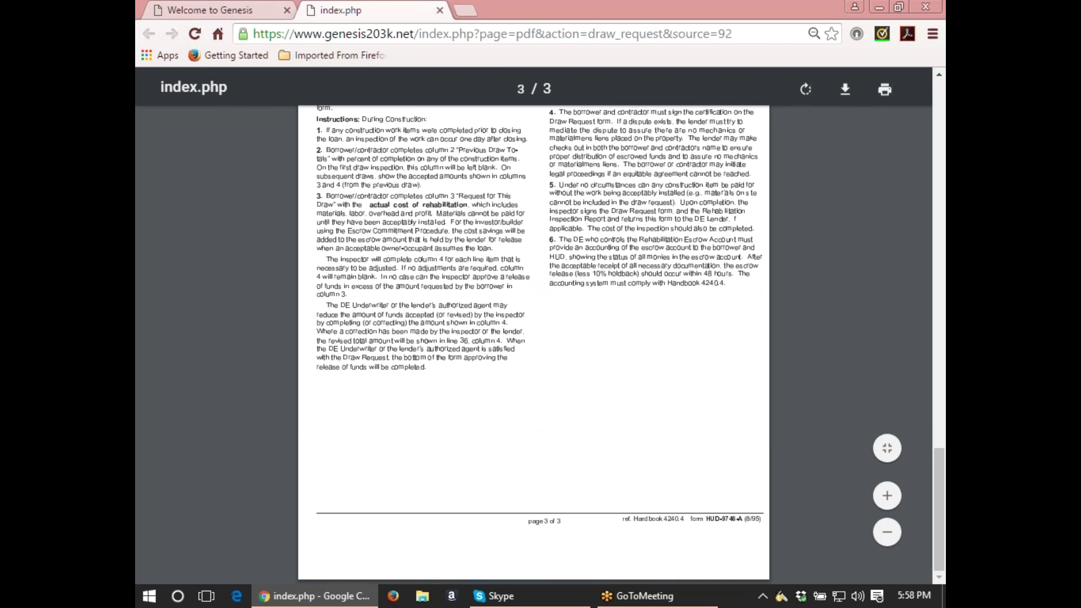
{"action": "key", "text": "ctrl+w"}
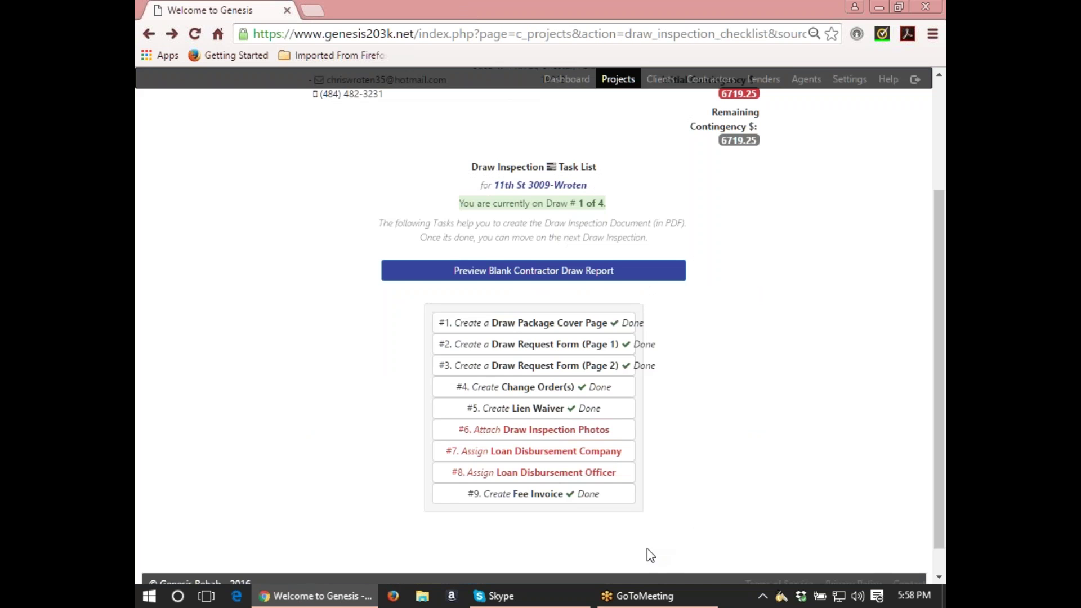
On Draw Page 2, tick No noncompliance and add note 'All repairs completed as per draw request'.
{"action": "left_click", "coordinate": [534, 367]}
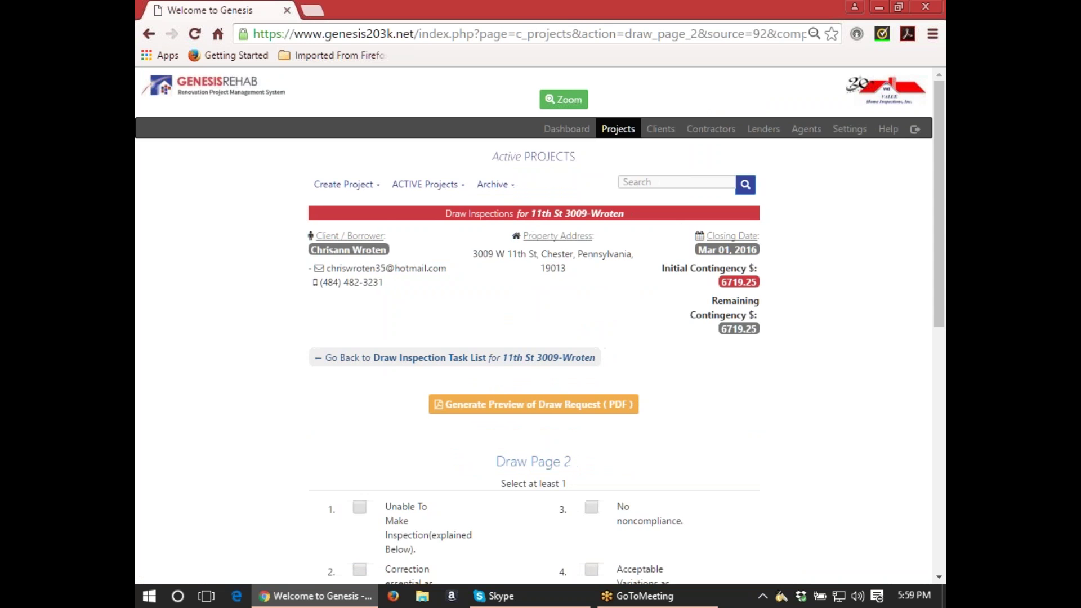
{"action": "scroll", "coordinate": [535, 326], "scroll_direction": "down", "scroll_amount": 3}
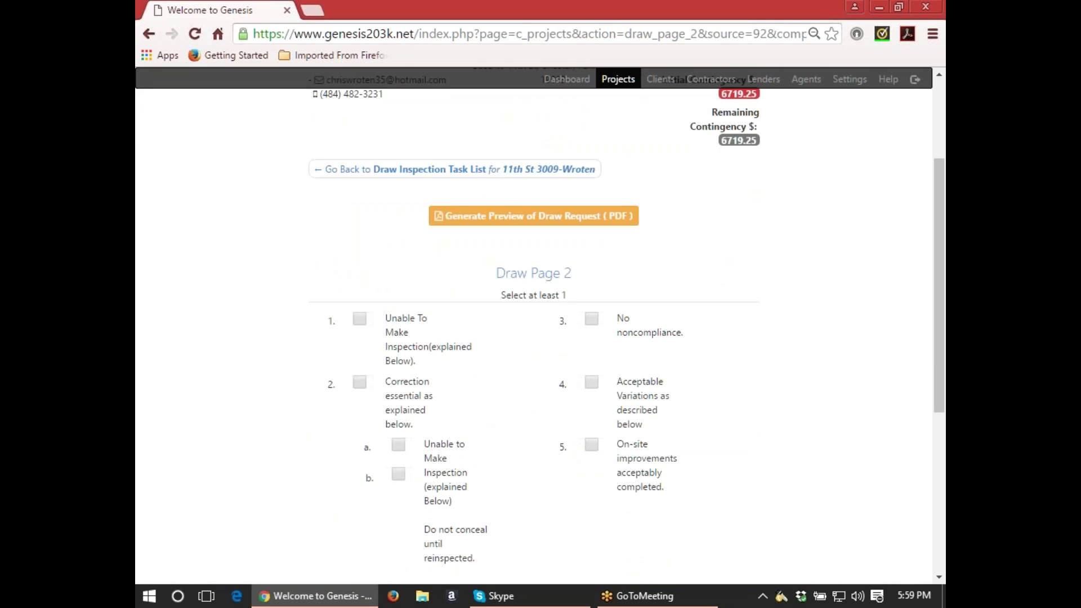
{"action": "left_click", "coordinate": [592, 320]}
{"action": "scroll", "coordinate": [596, 322], "scroll_direction": "down", "scroll_amount": 3}
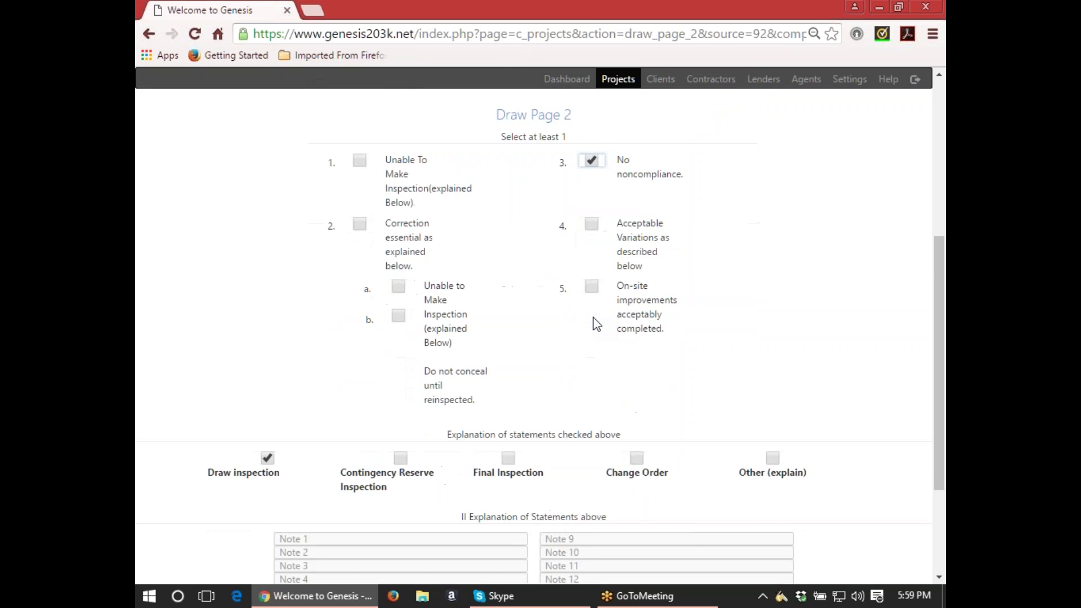
{"action": "scroll", "coordinate": [596, 324], "scroll_direction": "down", "scroll_amount": 2}
{"action": "left_click", "coordinate": [330, 460]}
{"action": "type", "text": "All rep"}
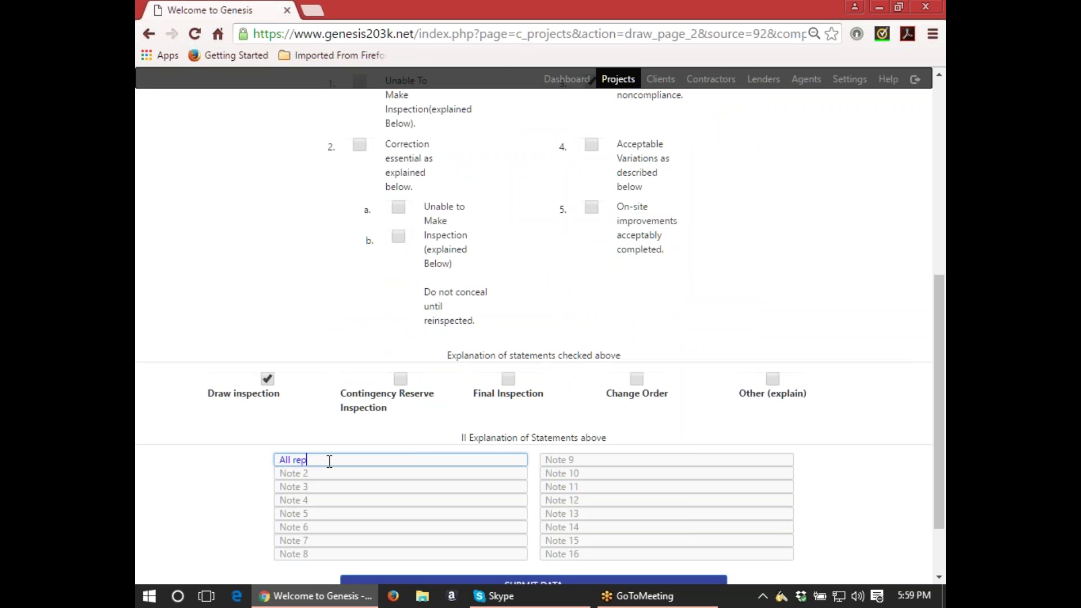
{"action": "type", "text": "airs completed as per draw"}
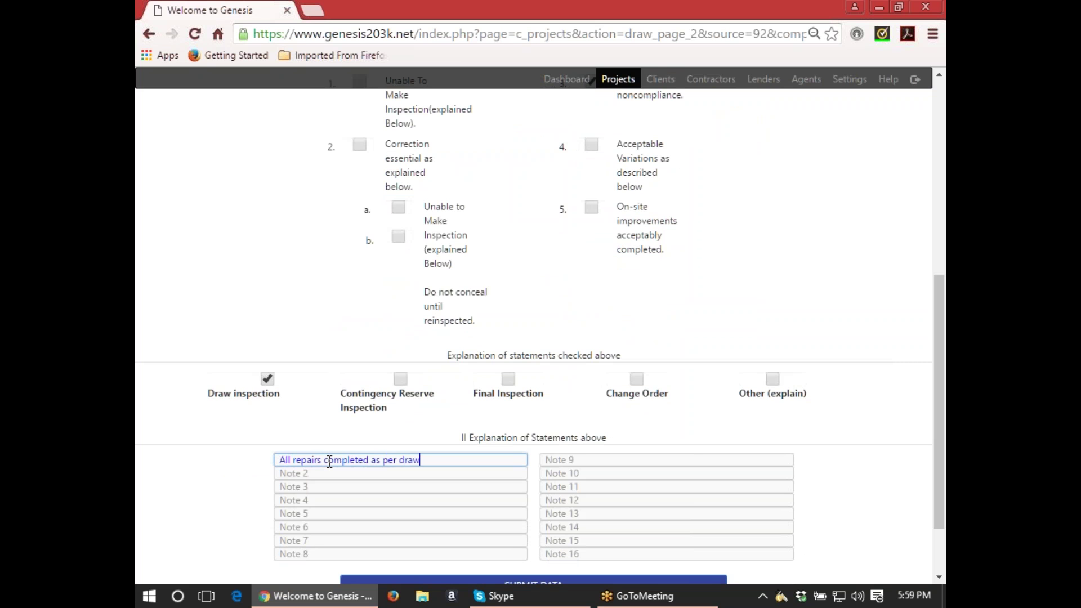
{"action": "type", "text": " request"}
{"action": "scroll", "coordinate": [510, 420], "scroll_direction": "down", "scroll_amount": 2}
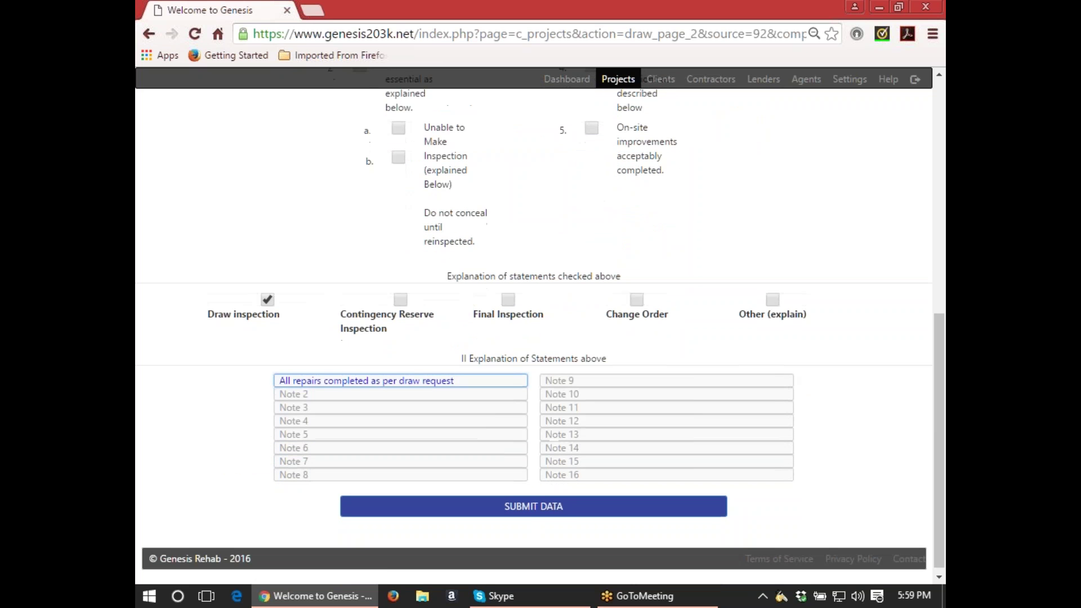
Submit Draw Page 2 and return to the Draw Inspection task list.
{"action": "left_click", "coordinate": [582, 519]}
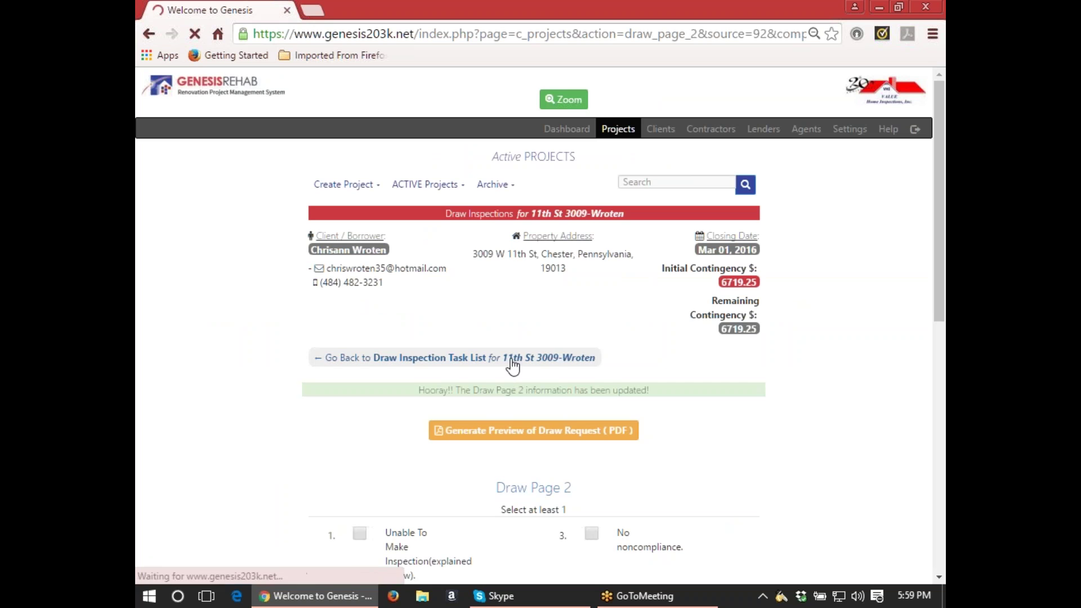
{"action": "left_click", "coordinate": [512, 364]}
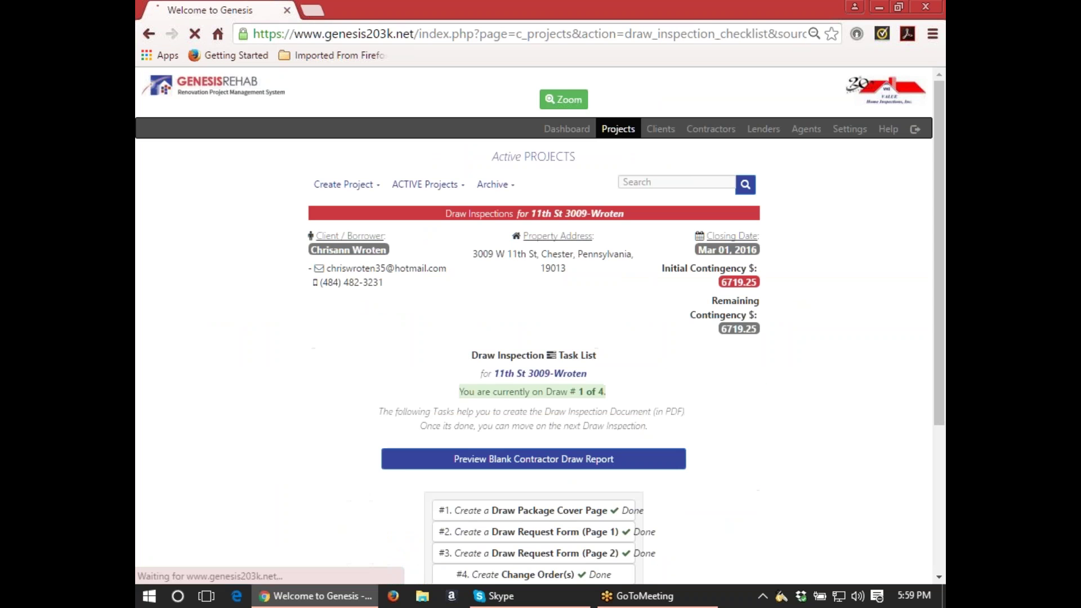
{"action": "scroll", "coordinate": [668, 400], "scroll_direction": "down", "scroll_amount": 3}
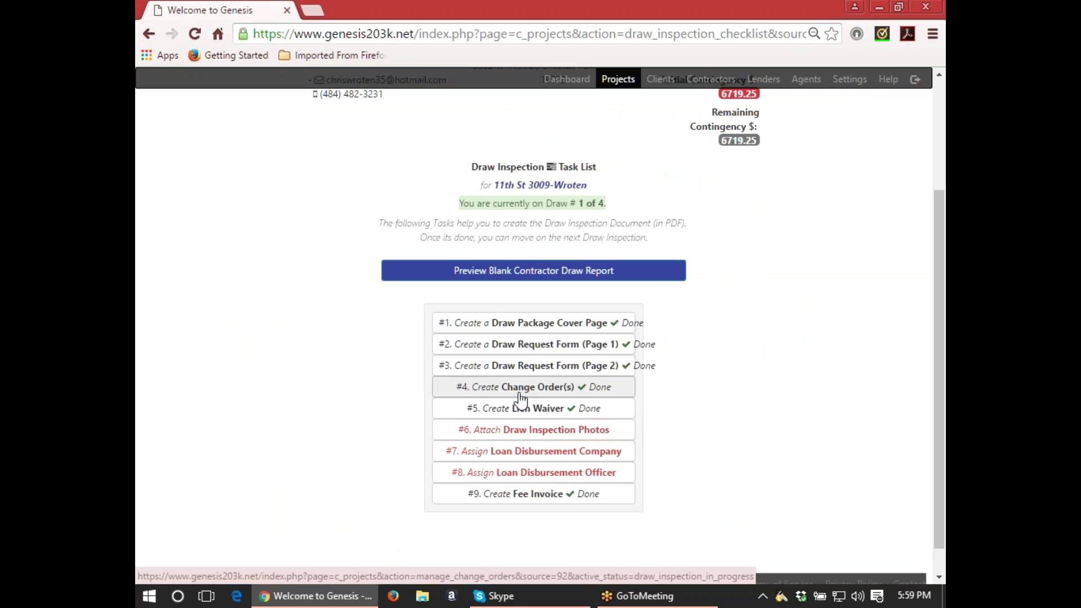
Open task #5 Create Lien Waiver and preview the generic Conditional Waiver and Release of Lien template.
{"action": "left_click", "coordinate": [552, 410]}
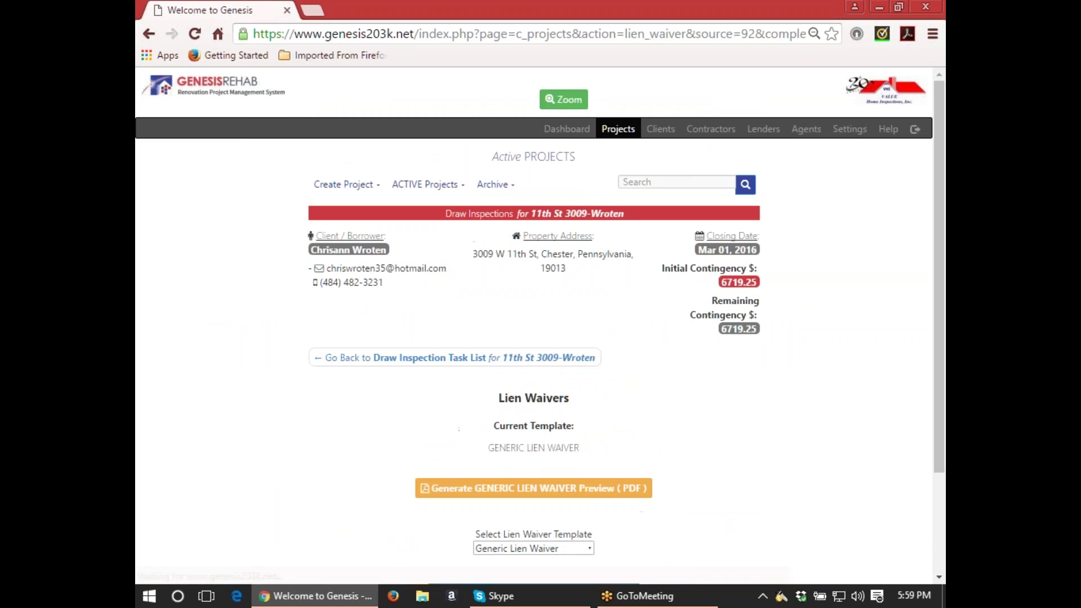
{"action": "scroll", "coordinate": [580, 399], "scroll_direction": "down", "scroll_amount": 2}
{"action": "scroll", "coordinate": [594, 396], "scroll_direction": "down", "scroll_amount": 1}
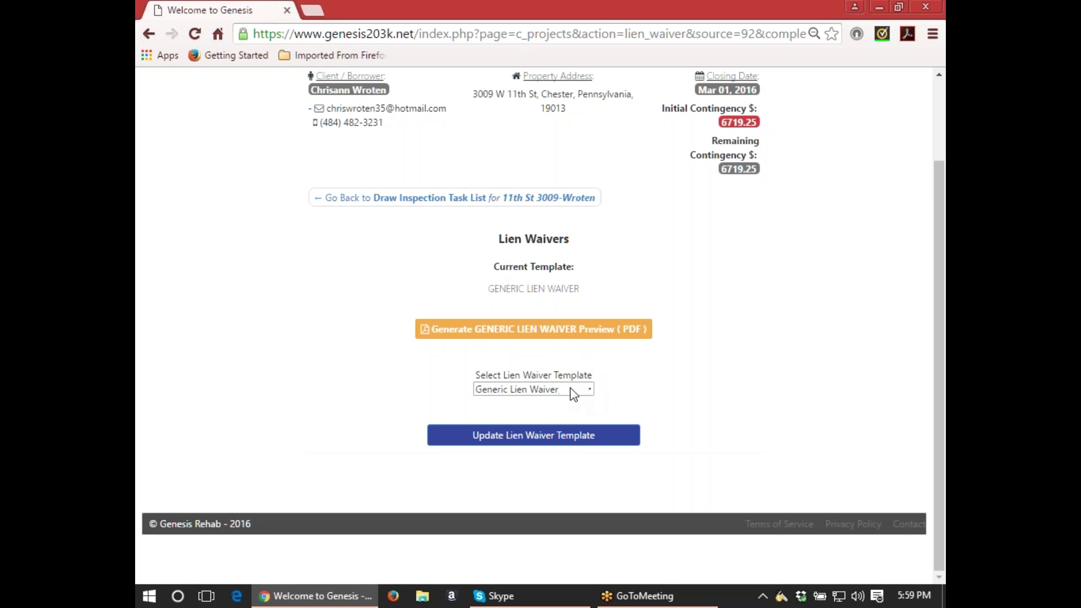
{"action": "scroll", "coordinate": [590, 390], "scroll_direction": "up", "scroll_amount": 1}
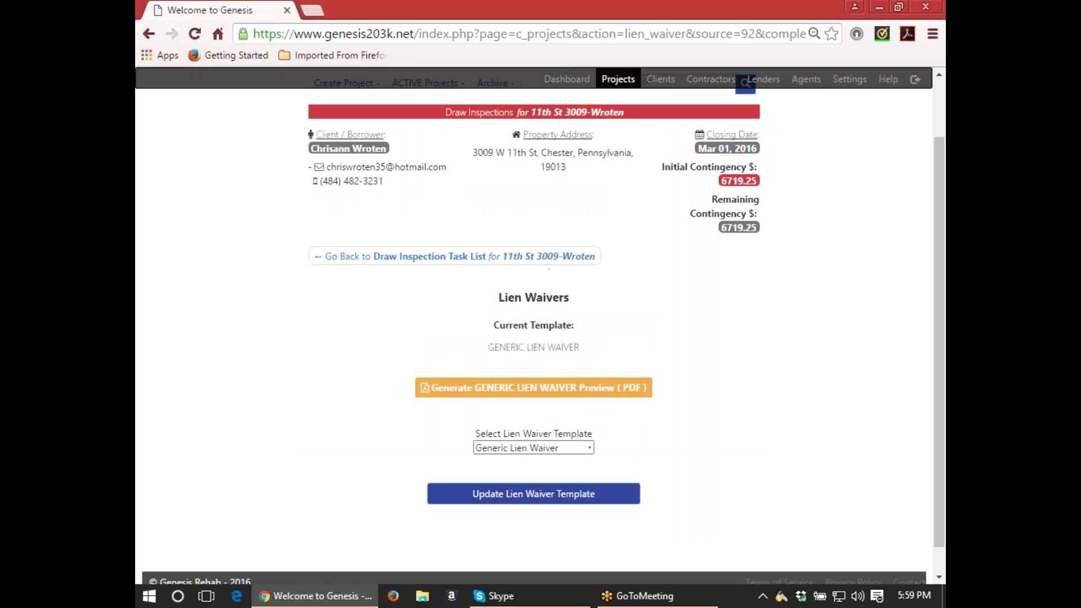
{"action": "left_click", "coordinate": [587, 454]}
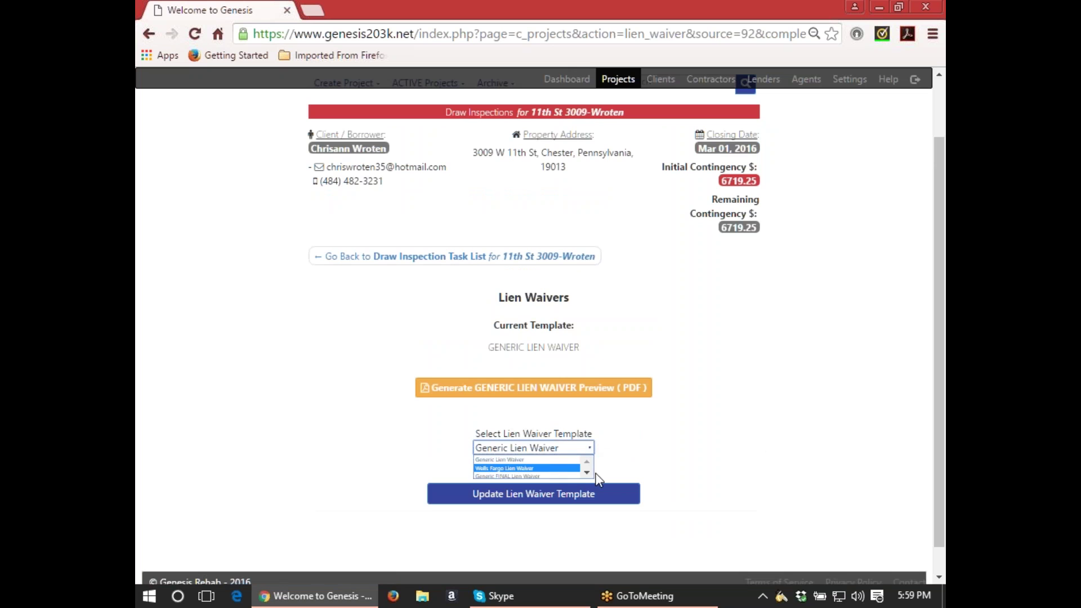
{"action": "left_click", "coordinate": [587, 474]}
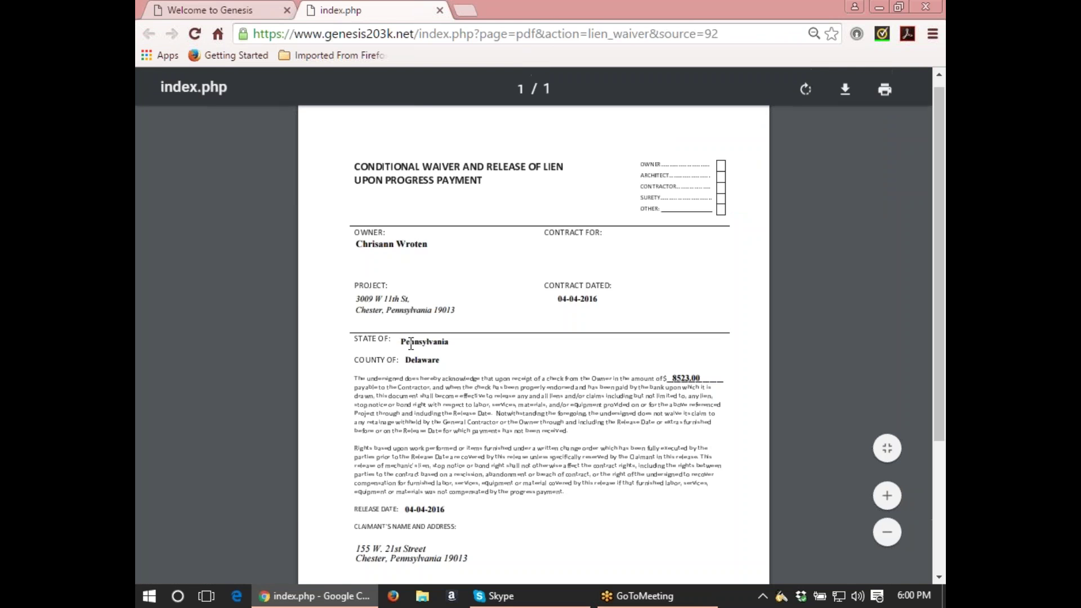
Scroll through the generic lien waiver PDF preview for the 8523.00 payment.
{"action": "scroll", "coordinate": [434, 382], "scroll_direction": "down", "scroll_amount": 3}
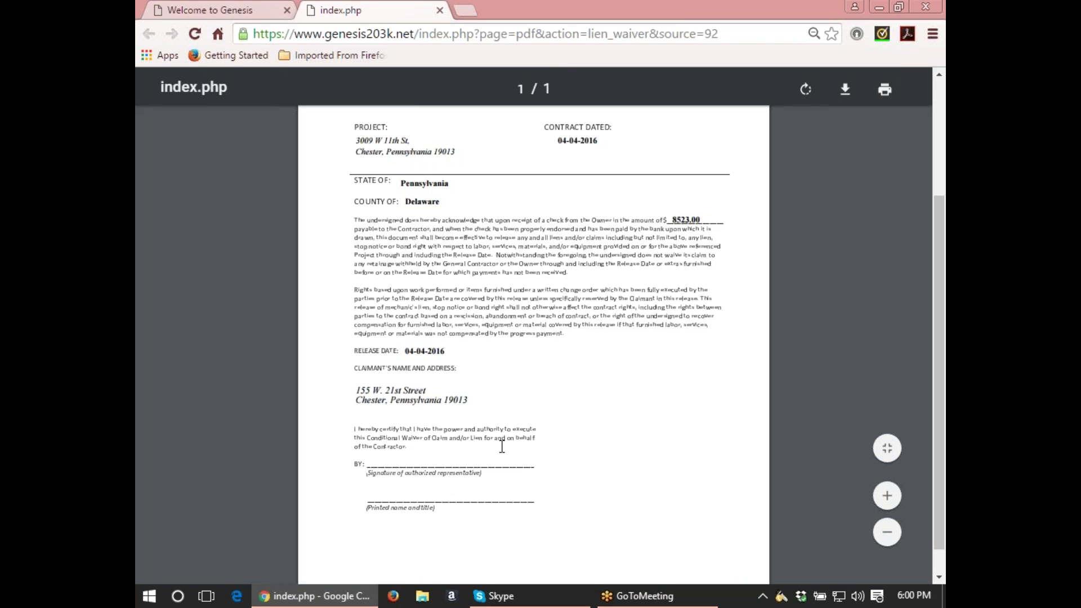
{"action": "scroll", "coordinate": [439, 461], "scroll_direction": "down", "scroll_amount": 1}
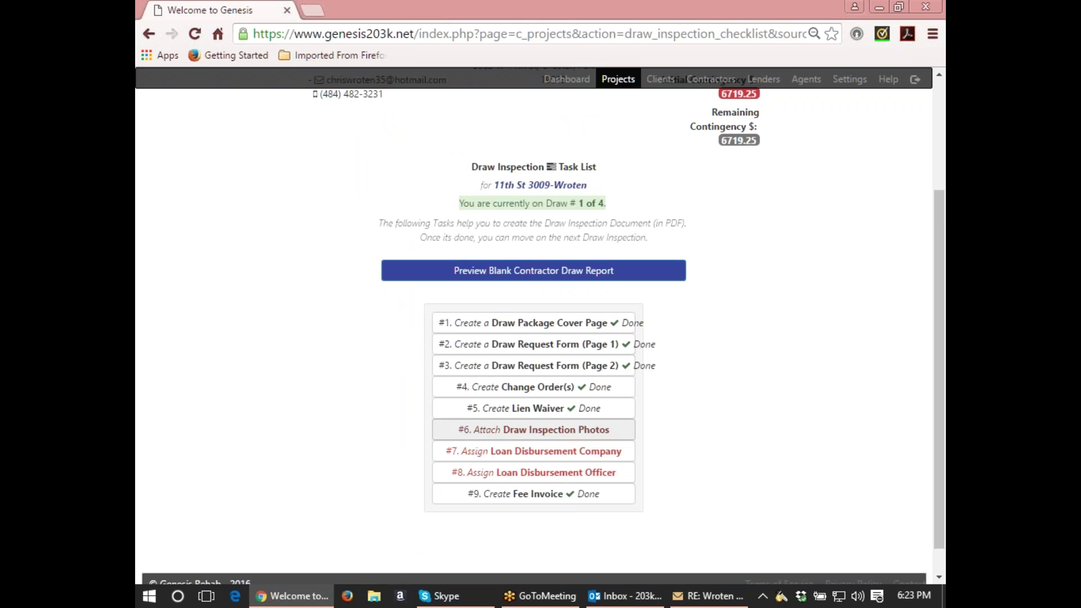
Upload the Draw 1 photos from 2016-04-01 14.03.49 through 14.08.50 into the project album.
{"action": "left_click", "coordinate": [561, 431]}
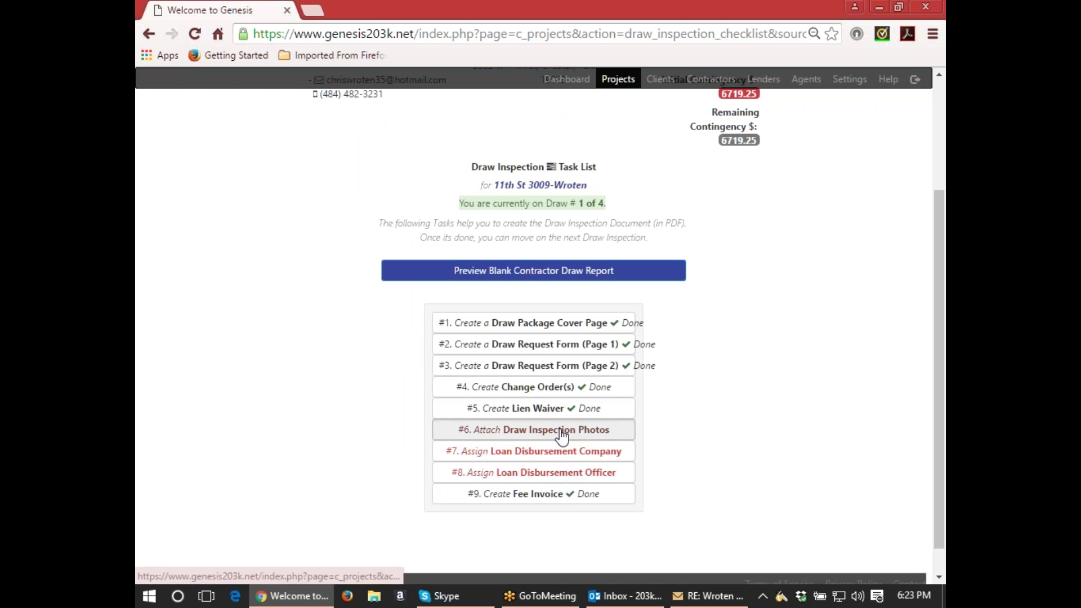
{"action": "scroll", "coordinate": [562, 428], "scroll_direction": "down", "scroll_amount": 2}
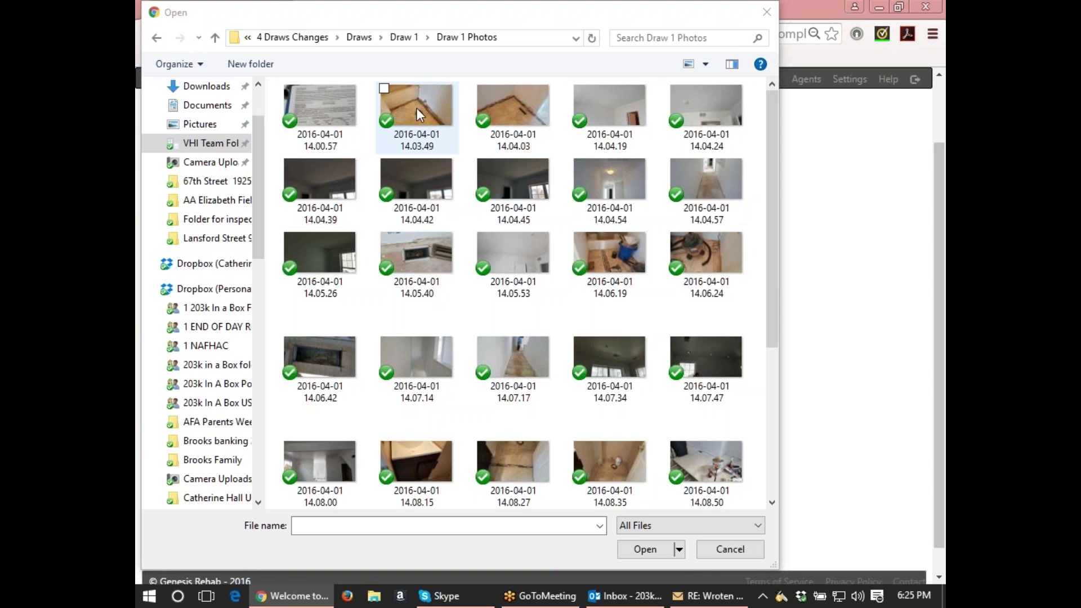
{"action": "left_click", "coordinate": [416, 107]}
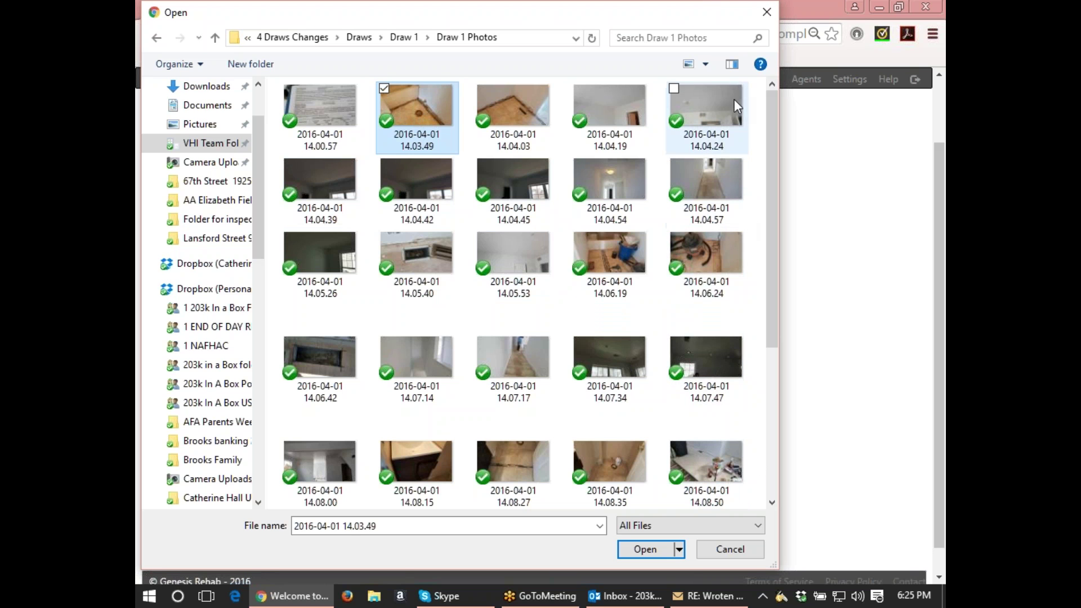
{"action": "left_click", "coordinate": [736, 450], "text": "shift"}
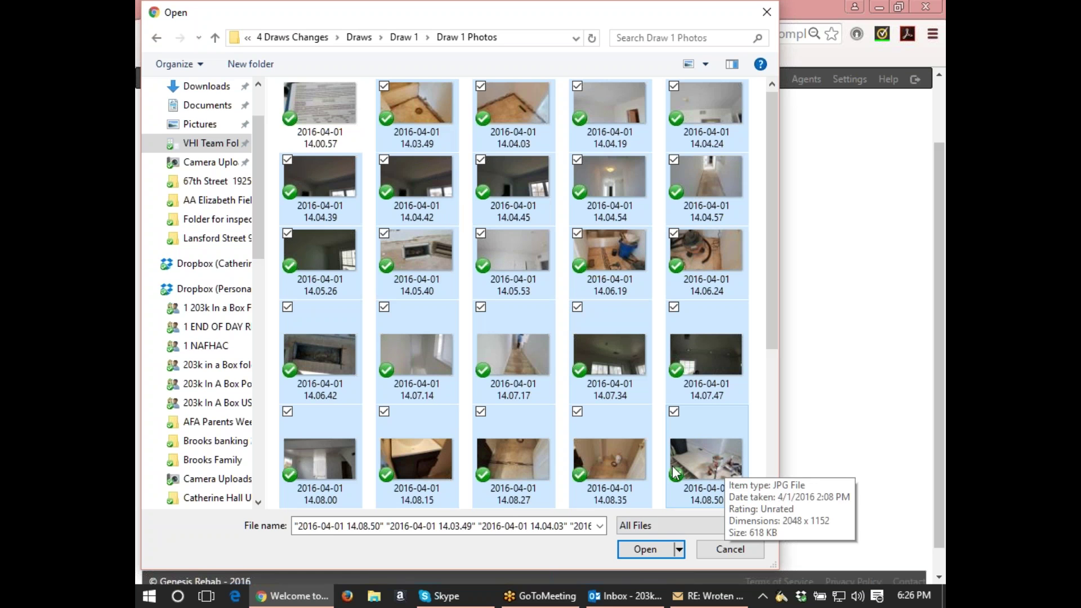
{"action": "left_click", "coordinate": [642, 550]}
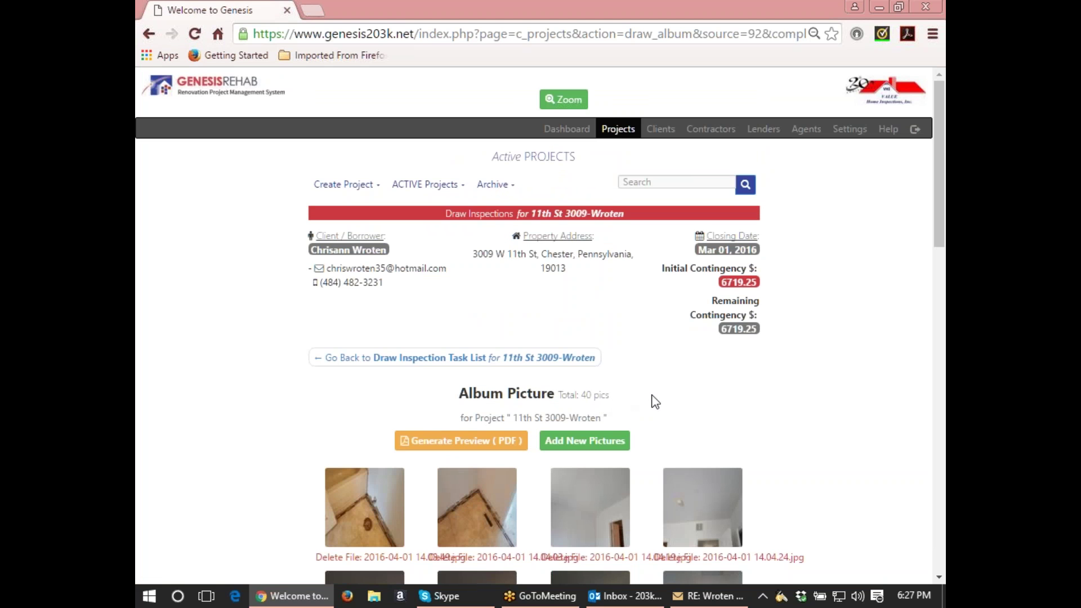
Go back to the Draw Inspection task list and scroll down to the tasks.
{"action": "left_click", "coordinate": [504, 360]}
{"action": "scroll", "coordinate": [727, 393], "scroll_direction": "down", "scroll_amount": 4}
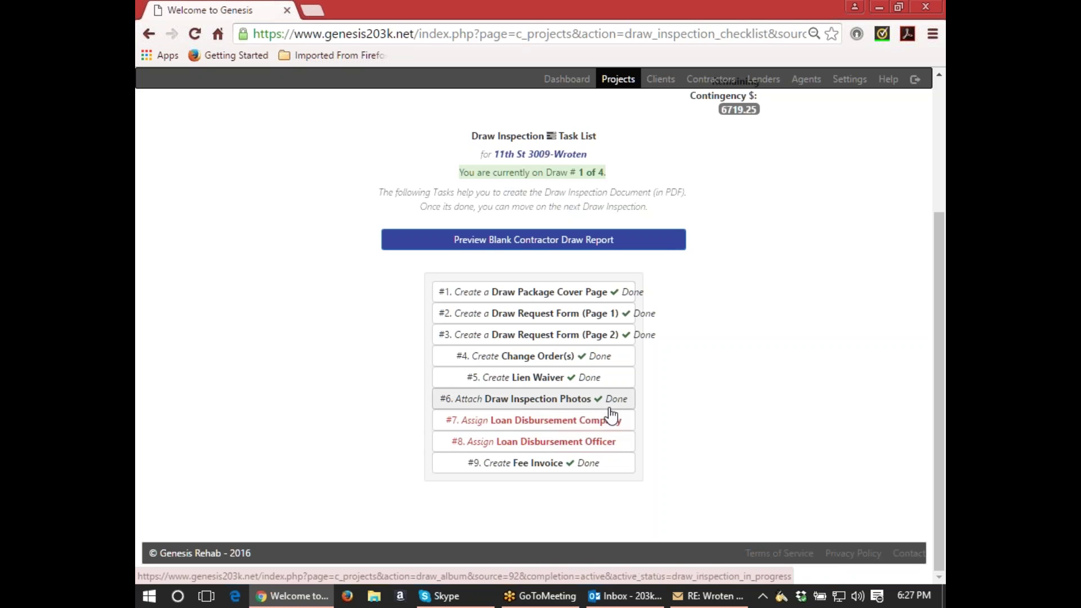
Open the disbursement company task and enter 'Freedom Mortgage' as the company name.
{"action": "left_click", "coordinate": [610, 419]}
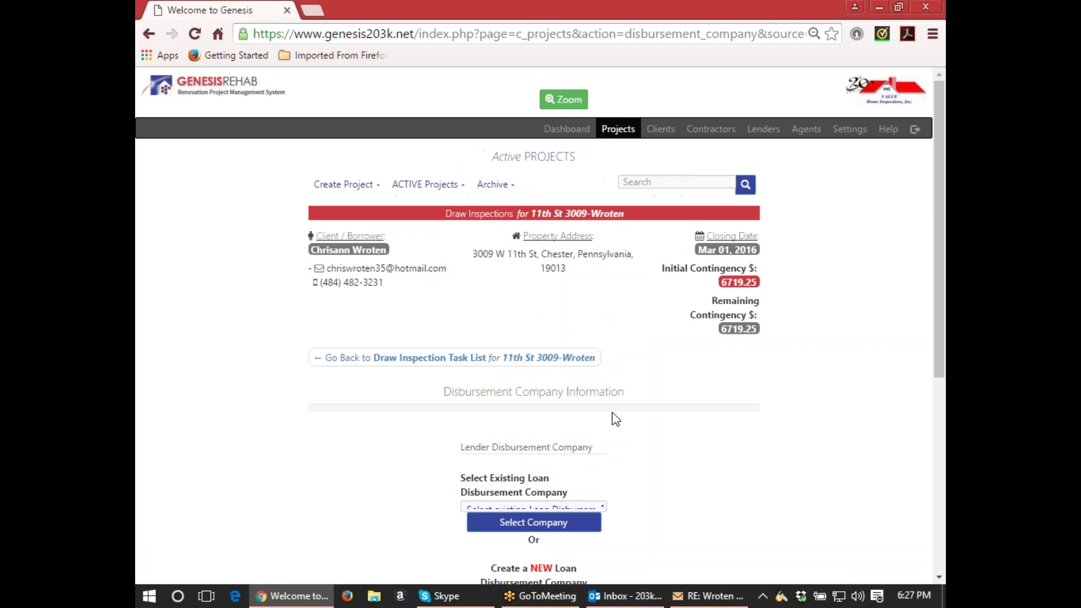
{"action": "scroll", "coordinate": [628, 415], "scroll_direction": "down", "scroll_amount": 3}
{"action": "left_click", "coordinate": [594, 427]}
{"action": "type", "text": "Freedo"}
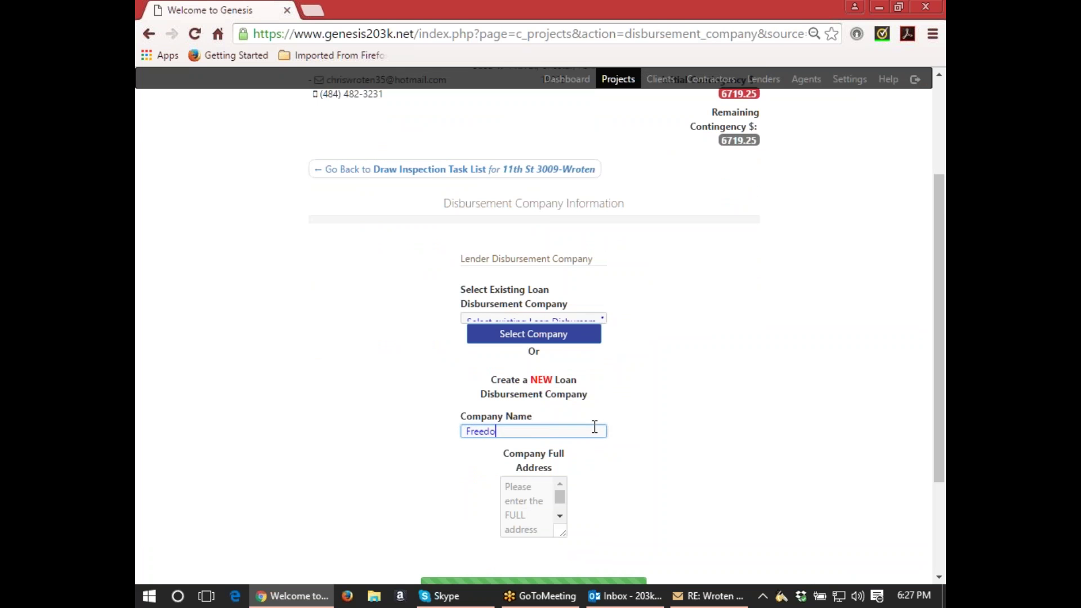
{"action": "type", "text": "m Mortgage"}
{"action": "left_click", "coordinate": [516, 488]}
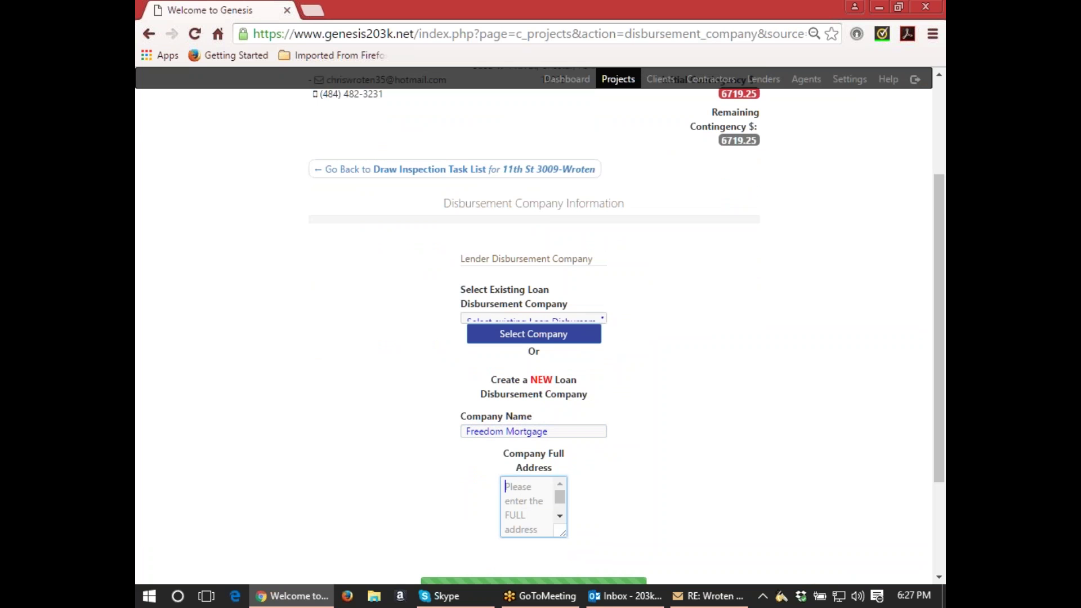
Paste Freedom Mortgage's full address from the email and save the new company.
{"action": "key", "text": "alt+Tab"}
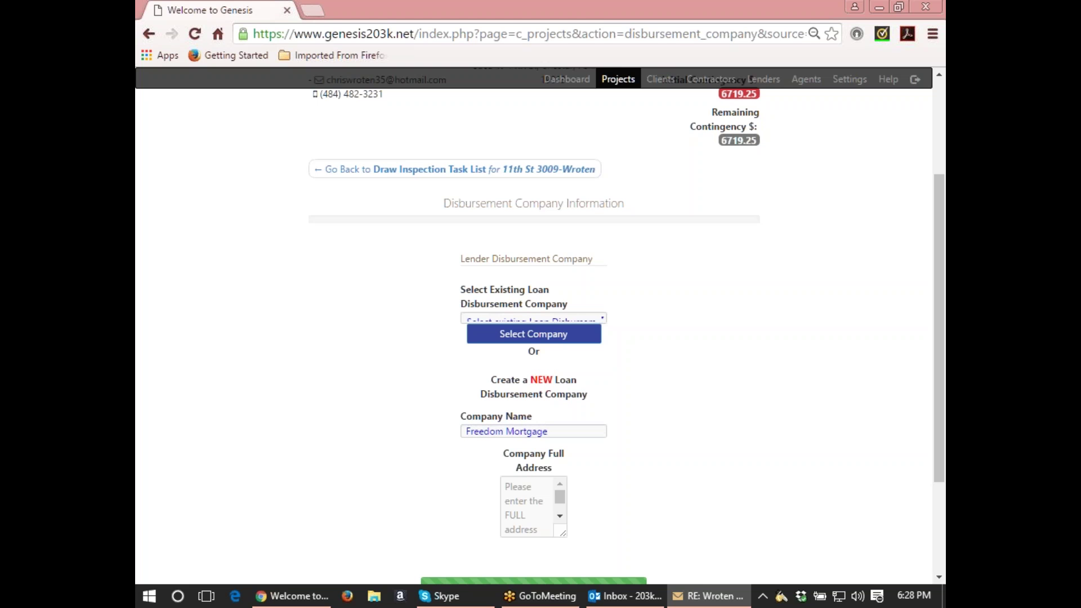
{"action": "left_click", "coordinate": [513, 519]}
{"action": "type", "text": "Clifton Park, NY 12065"}
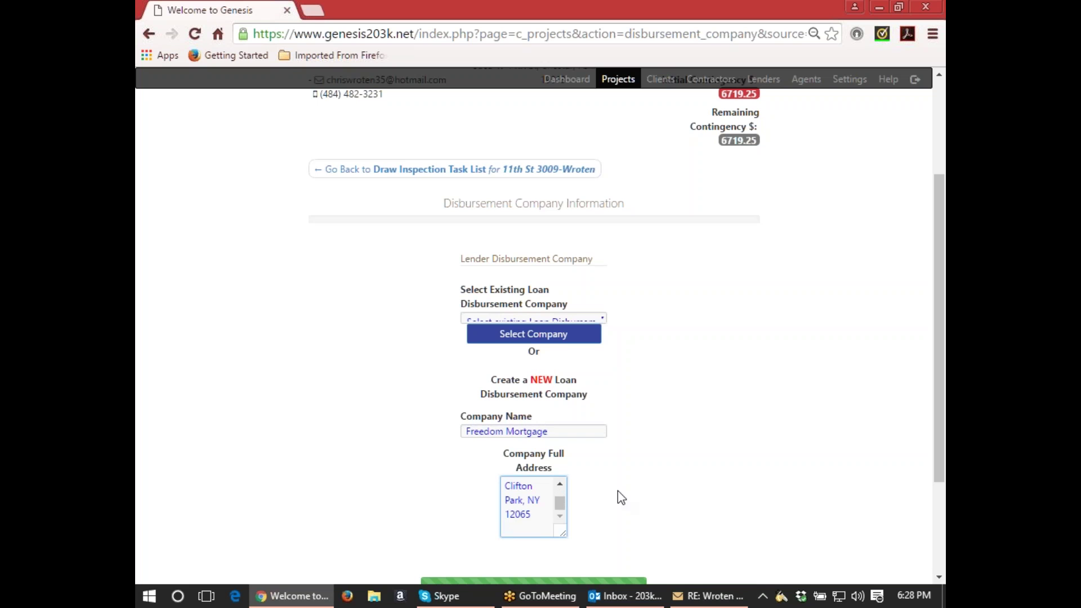
{"action": "key", "text": "ctrl+a"}
{"action": "type", "text": "Suite 106 Clifton Park, NY 12065"}
{"action": "scroll", "coordinate": [617, 491], "scroll_direction": "down", "scroll_amount": 2}
{"action": "scroll", "coordinate": [617, 491], "scroll_direction": "down", "scroll_amount": 1}
{"action": "left_click_drag", "start_coordinate": [562, 383], "coordinate": [662, 389]}
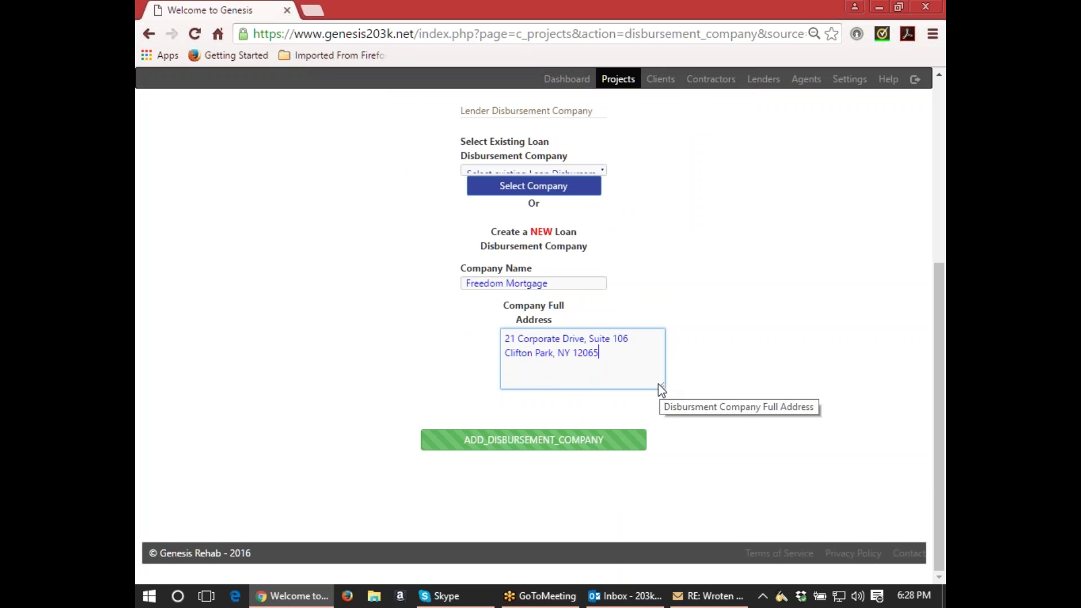
{"action": "left_click", "coordinate": [574, 450]}
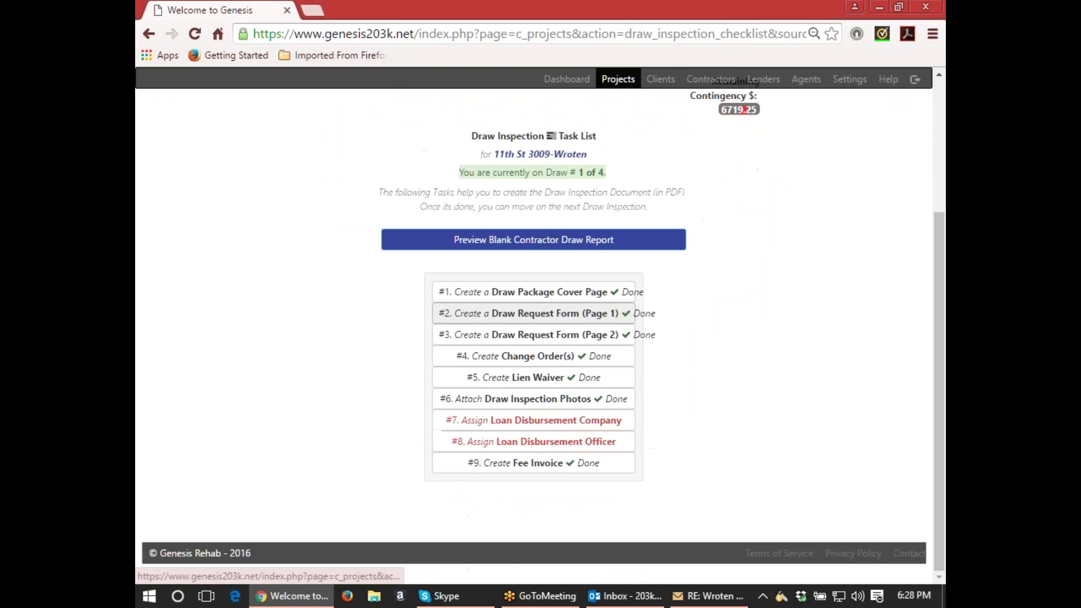
Select Freedom Mortgage from the existing companies and save it as the disbursement company.
{"action": "left_click", "coordinate": [604, 423]}
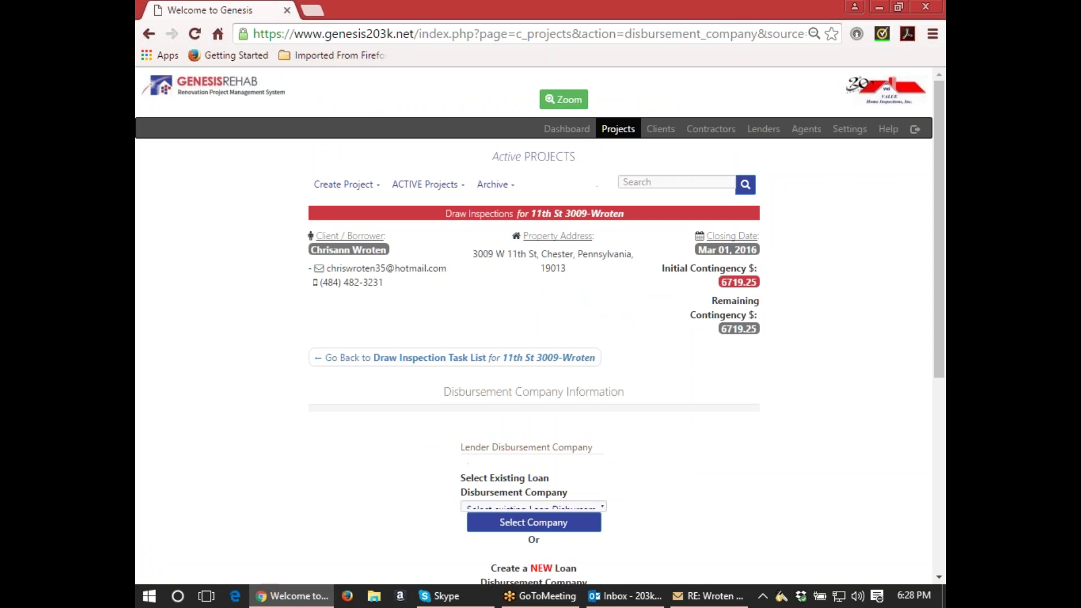
{"action": "scroll", "coordinate": [599, 415], "scroll_direction": "down", "scroll_amount": 3}
{"action": "left_click", "coordinate": [603, 240]}
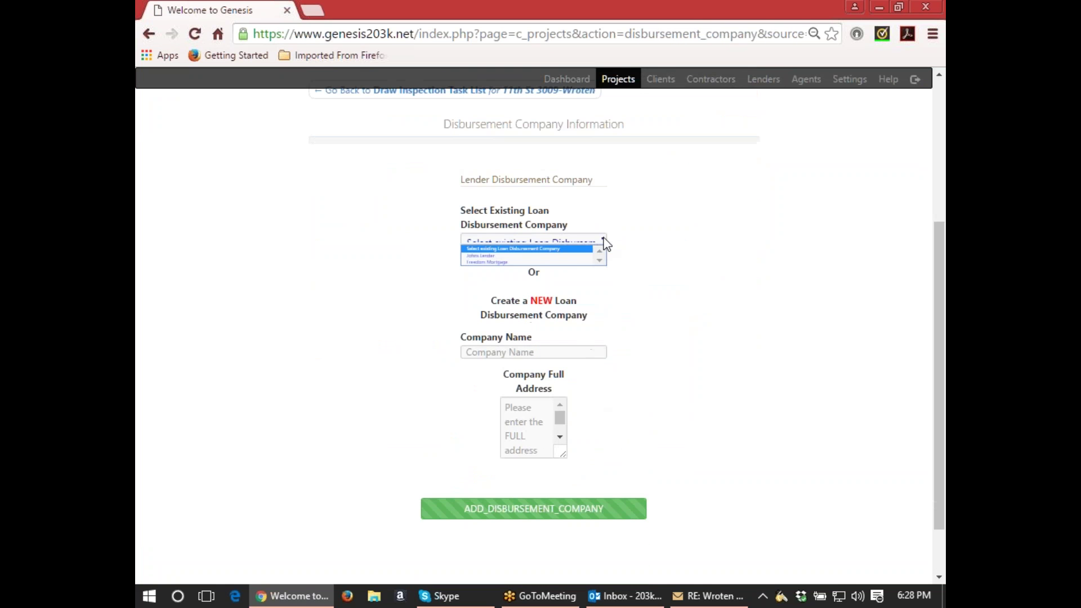
{"action": "left_click", "coordinate": [497, 262]}
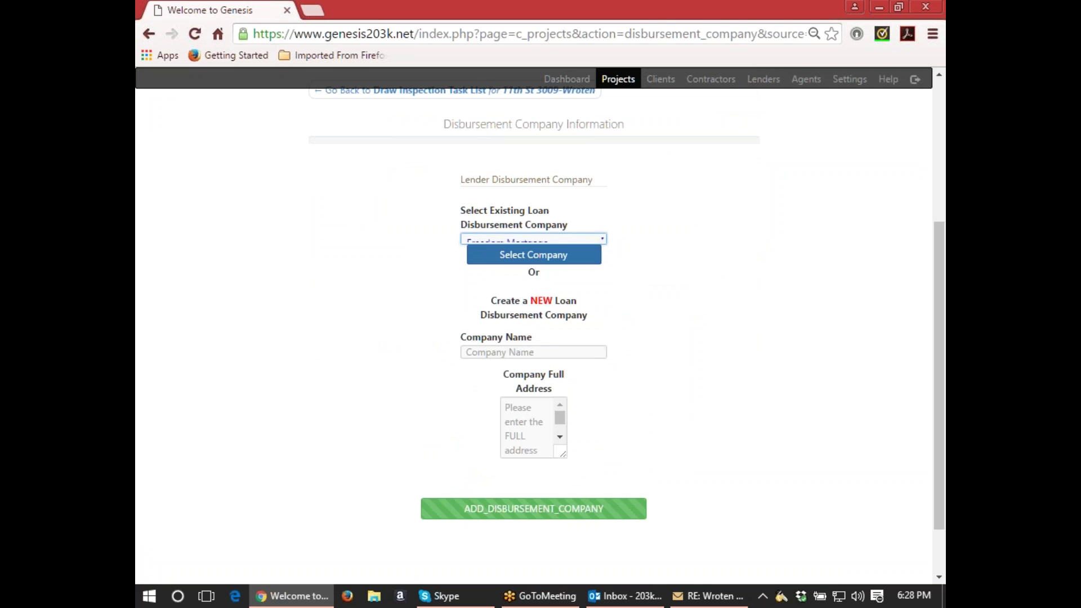
{"action": "left_click", "coordinate": [524, 259]}
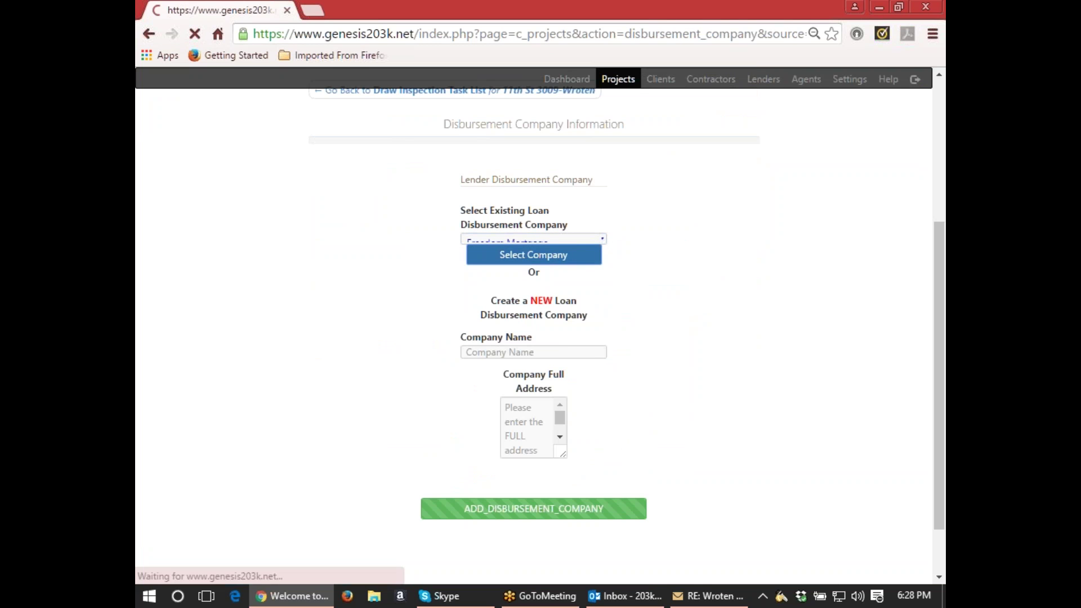
{"action": "scroll", "coordinate": [614, 339], "scroll_direction": "down", "scroll_amount": 3}
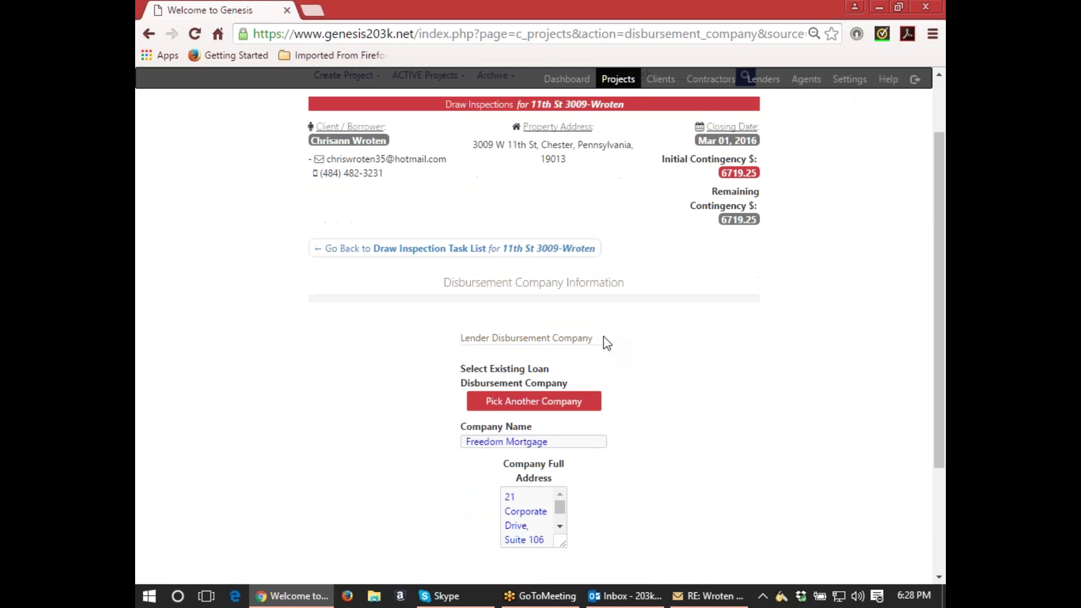
{"action": "scroll", "coordinate": [596, 322], "scroll_direction": "down", "scroll_amount": 2}
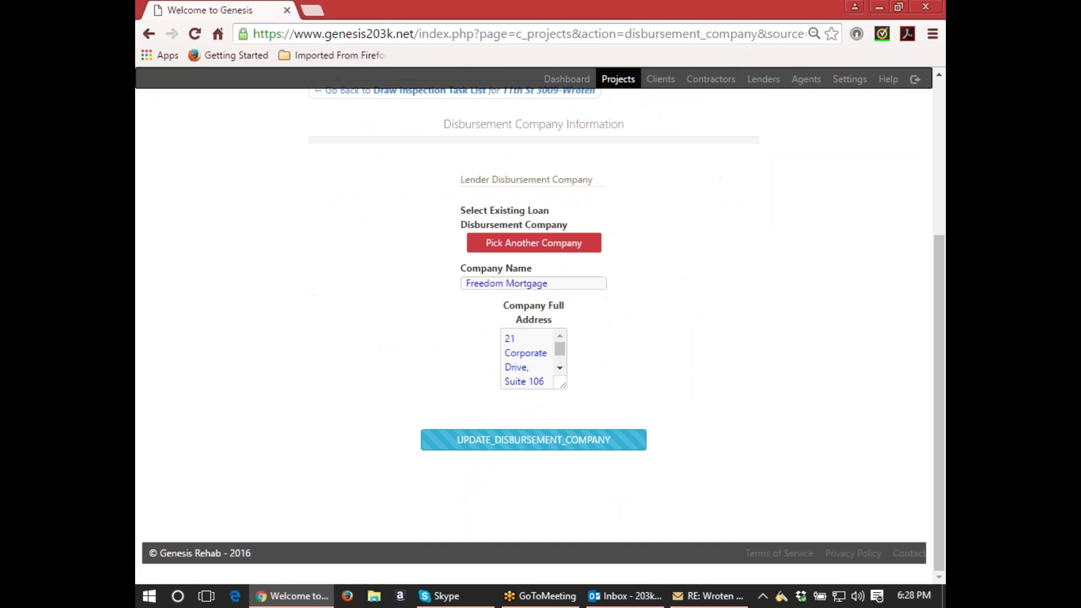
{"action": "left_click", "coordinate": [552, 451]}
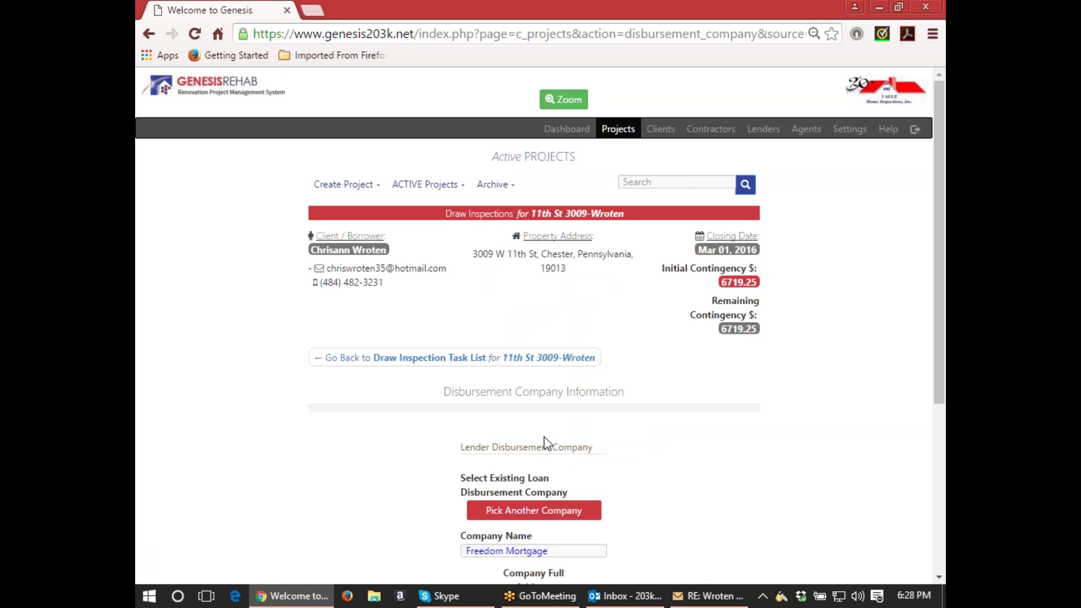
Return to the Draw 1 task list and scroll through it.
{"action": "scroll", "coordinate": [544, 437], "scroll_direction": "down", "scroll_amount": 2}
{"action": "left_click", "coordinate": [398, 252]}
{"action": "scroll", "coordinate": [664, 400], "scroll_direction": "down", "scroll_amount": 3}
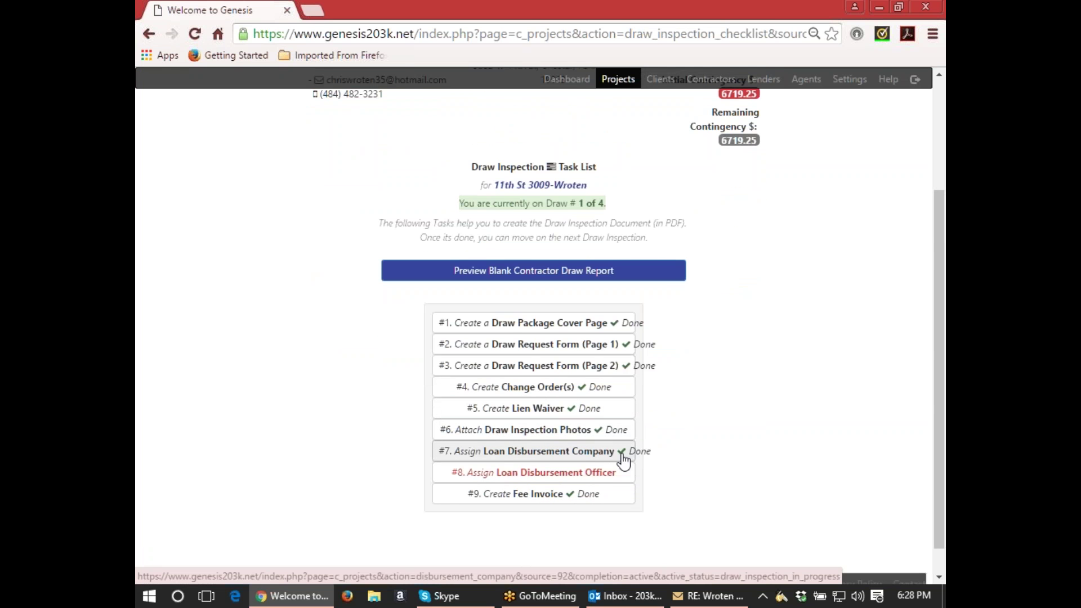
{"action": "scroll", "coordinate": [661, 444], "scroll_direction": "down", "scroll_amount": 1}
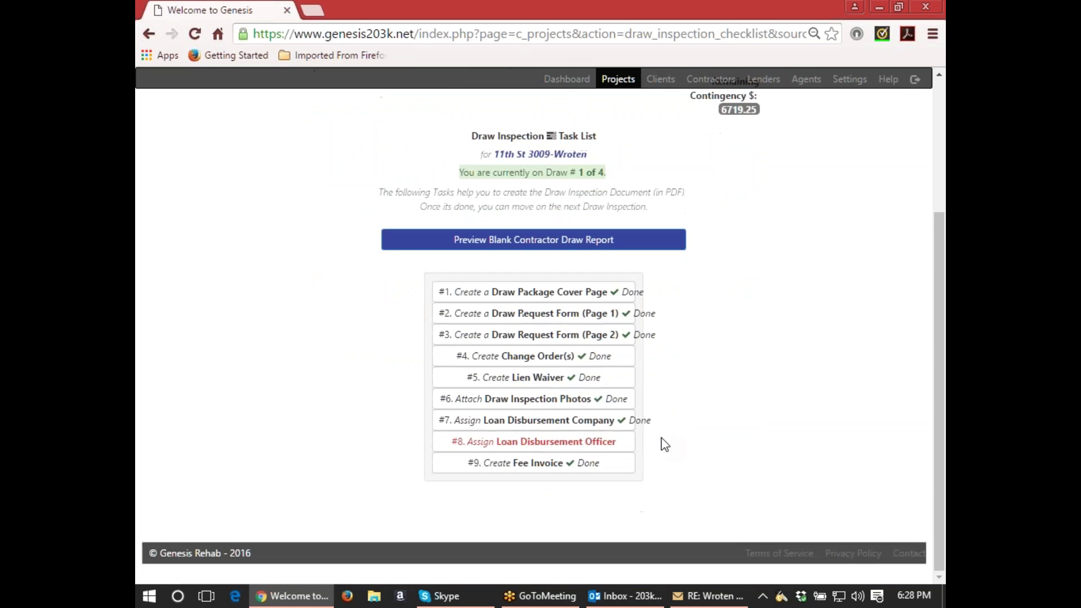
Open the disbursement officer task and enter the officer's first and last name.
{"action": "left_click", "coordinate": [595, 449]}
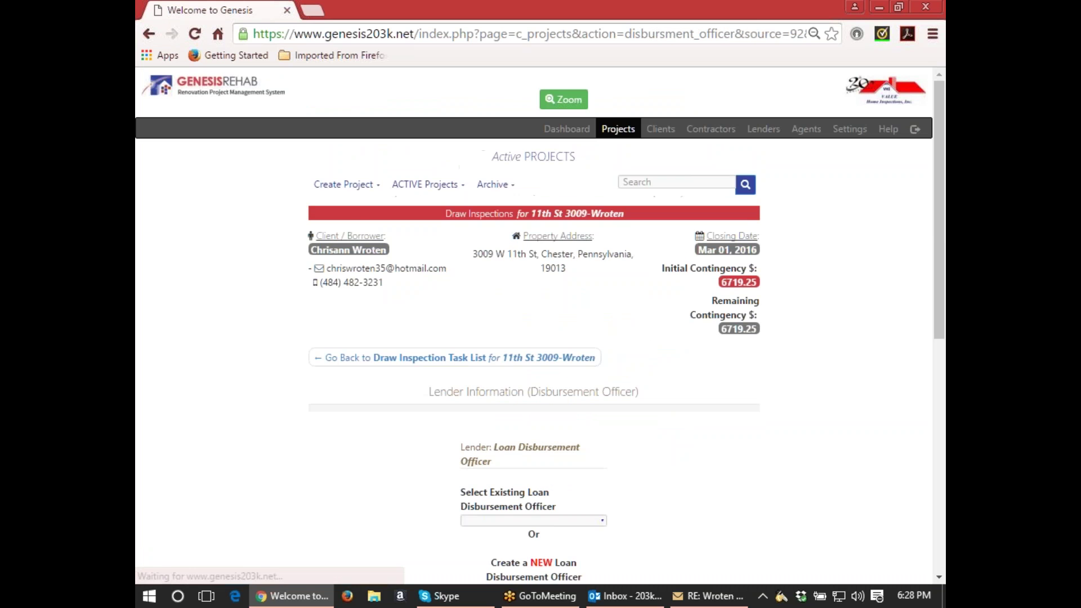
{"action": "scroll", "coordinate": [601, 445], "scroll_direction": "down", "scroll_amount": 3}
{"action": "scroll", "coordinate": [591, 411], "scroll_direction": "down", "scroll_amount": 3}
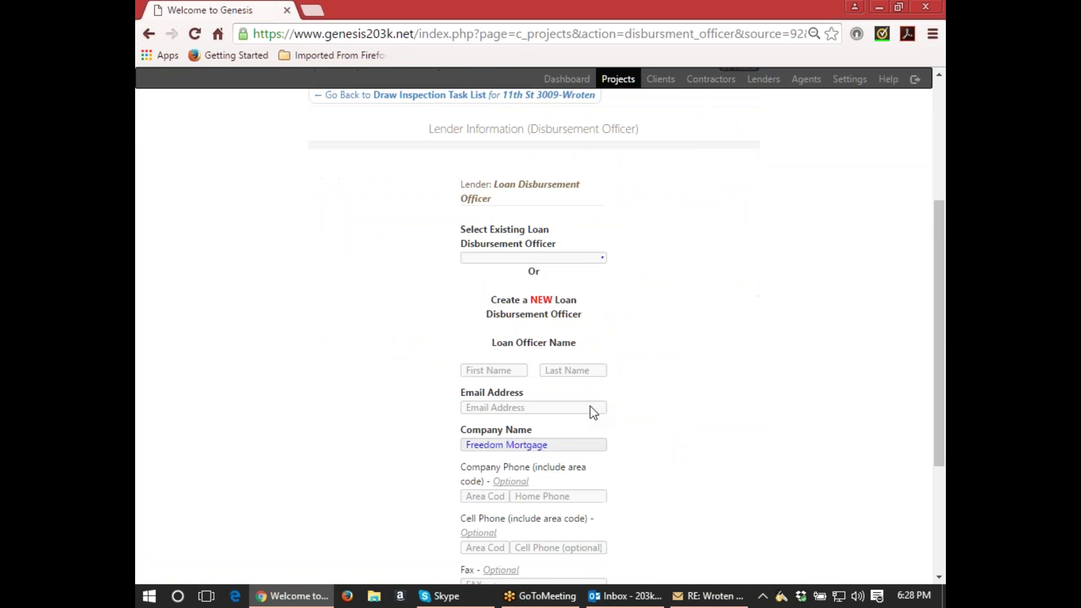
{"action": "left_click", "coordinate": [494, 364]}
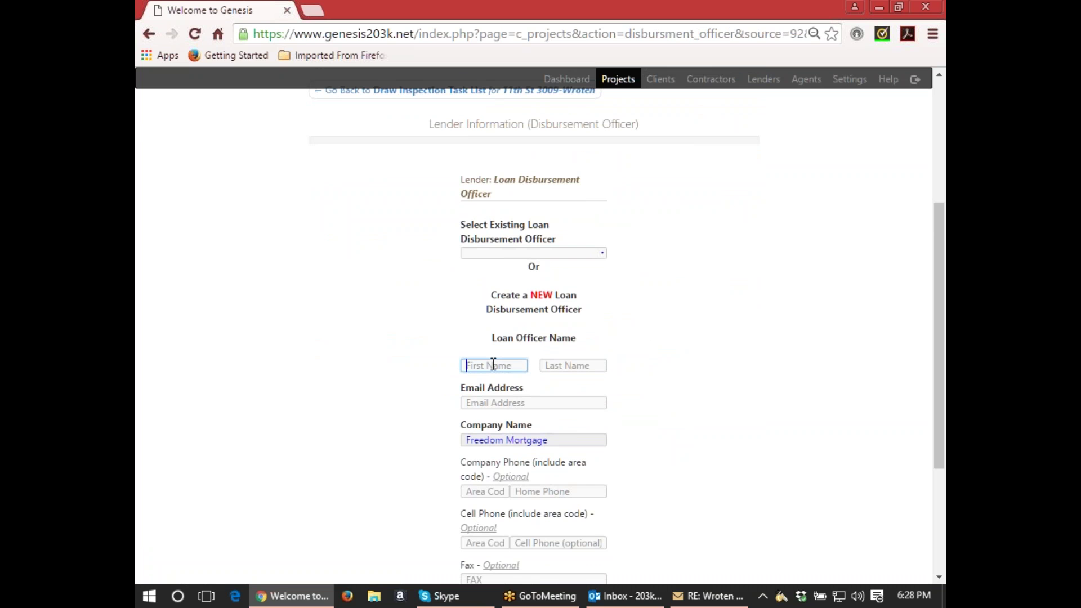
{"action": "key", "text": "Tab"}
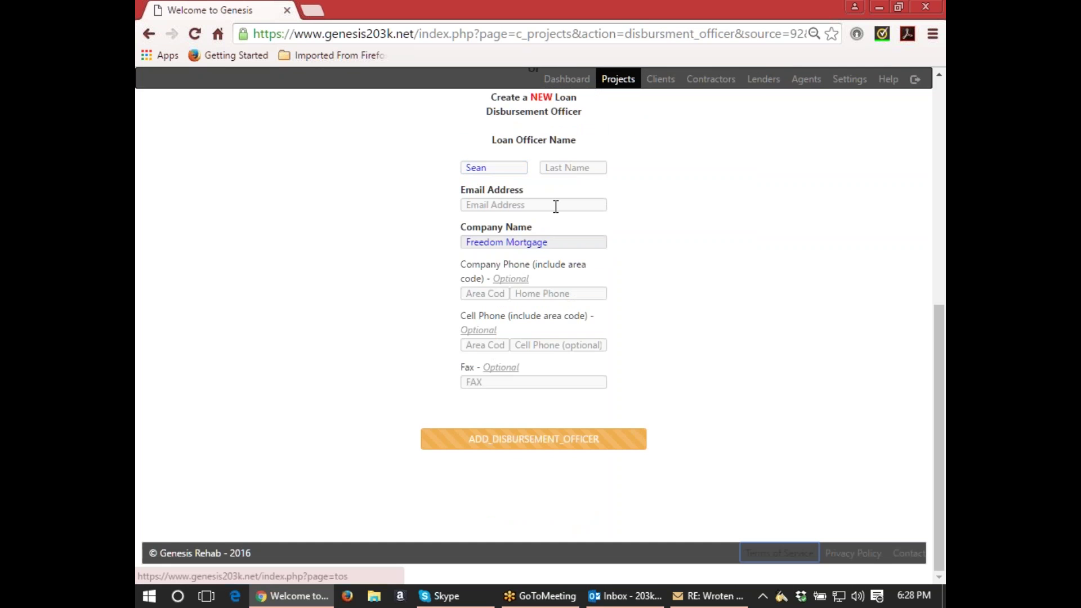
{"action": "left_click", "coordinate": [564, 167]}
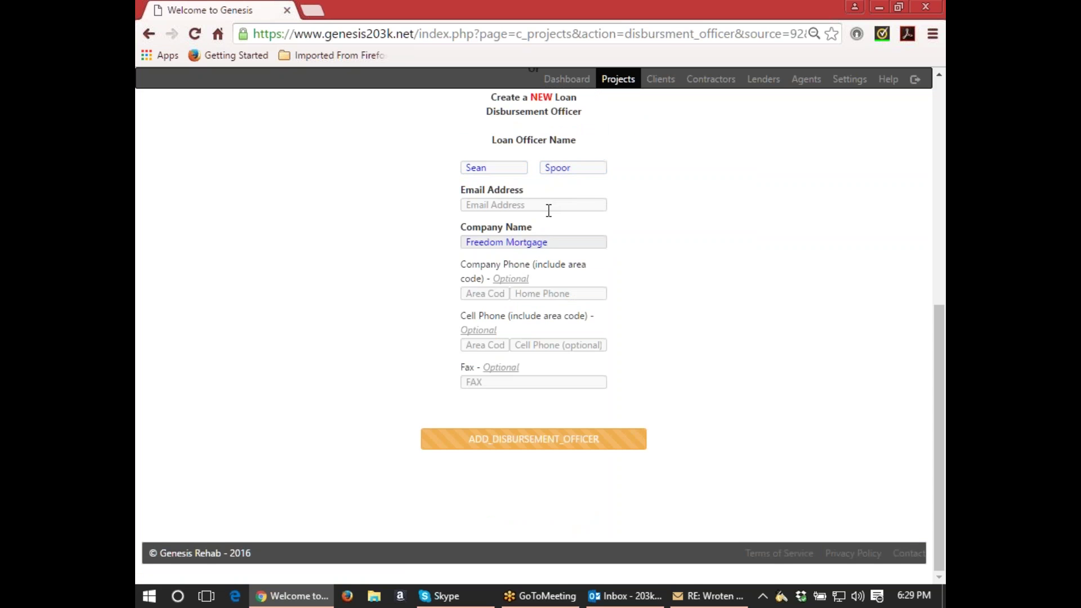
Enter the officer's e-mail address, looked up in the email, correcting a mistyped entry.
{"action": "left_click", "coordinate": [549, 205]}
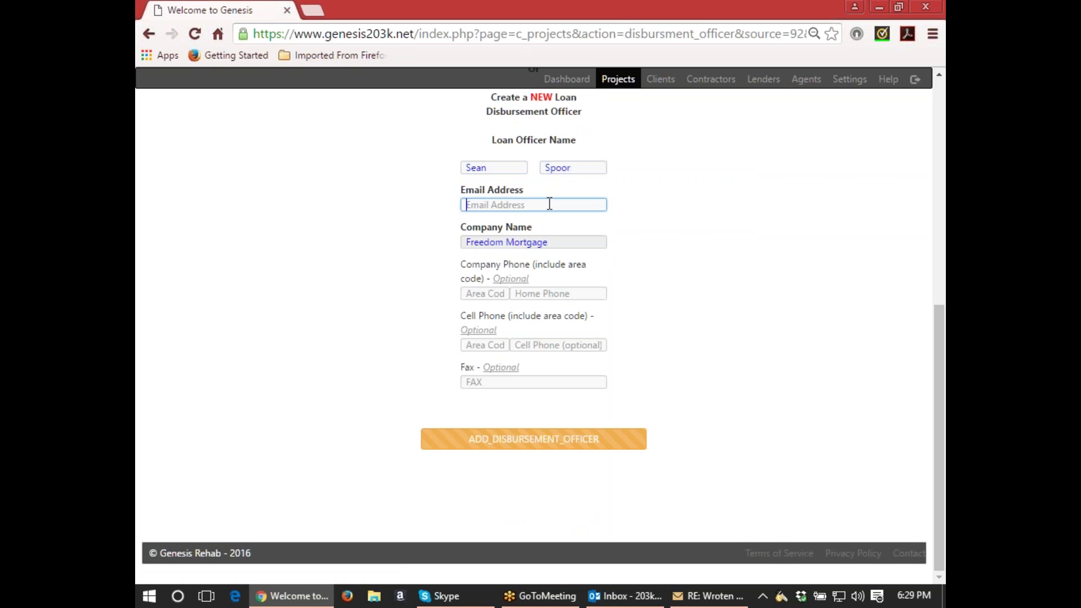
{"action": "type", "text": "rldr"}
{"action": "scroll", "coordinate": [857, 311], "scroll_direction": "up", "scroll_amount": 1}
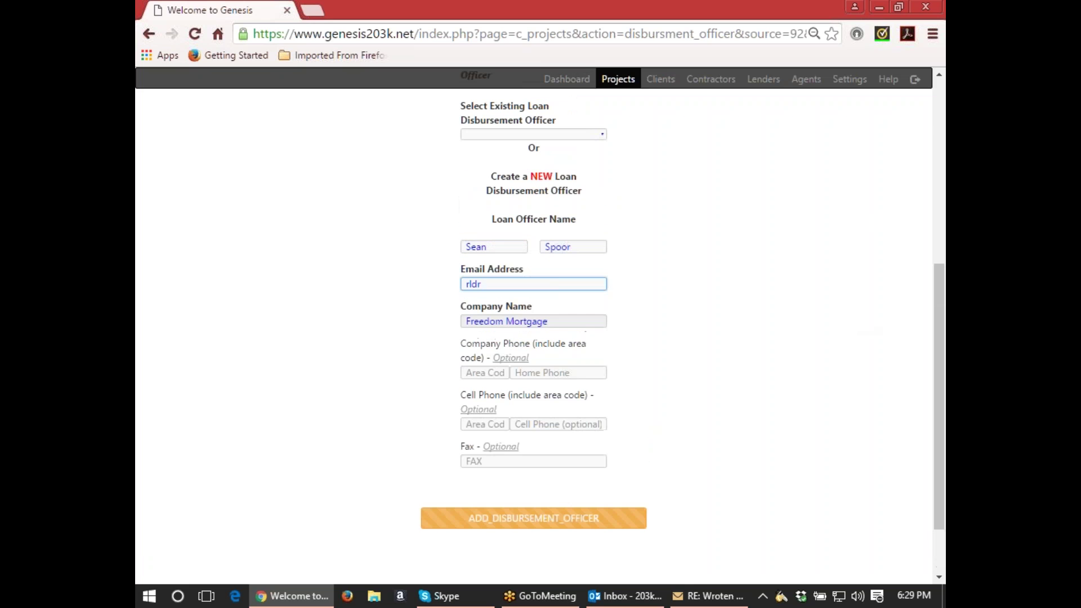
{"action": "key", "text": "alt+Tab"}
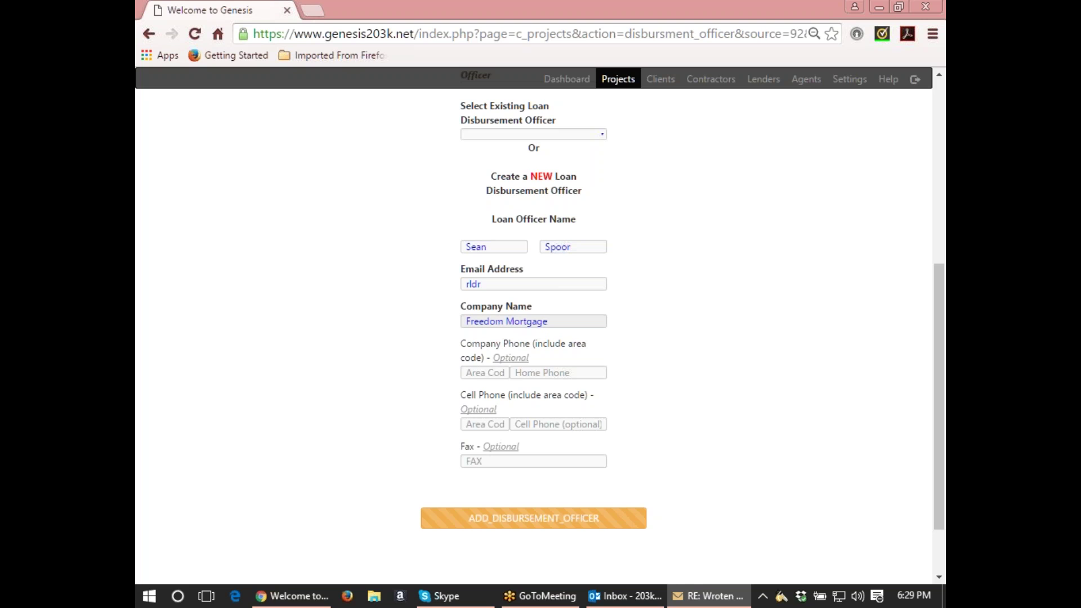
{"action": "left_click", "coordinate": [497, 276]}
{"action": "left_click", "coordinate": [485, 284]}
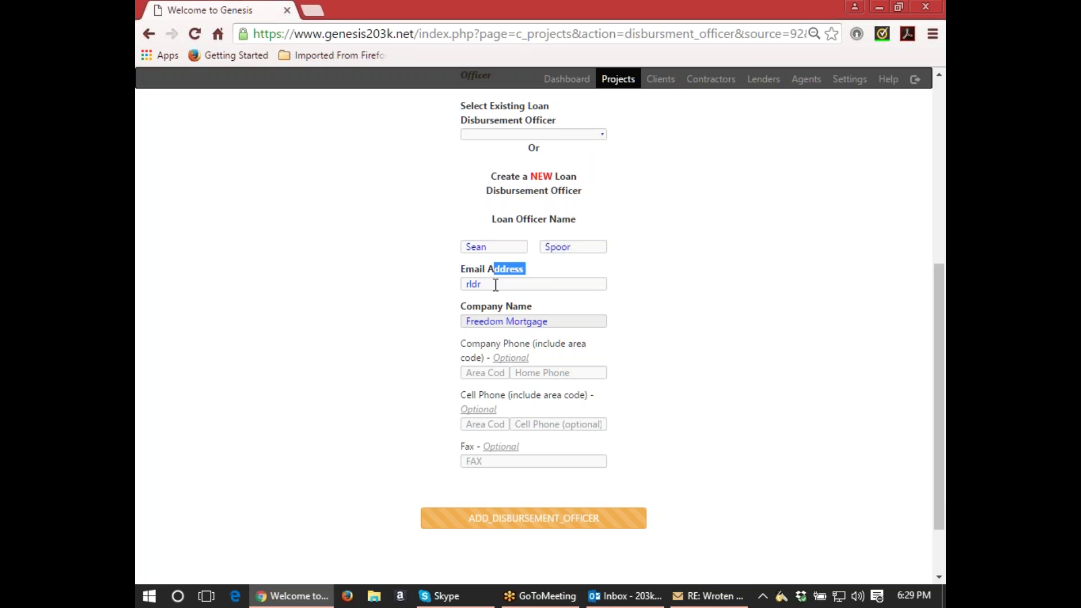
{"action": "key", "text": "ctrl+a"}
{"action": "type", "text": "drsm/"}
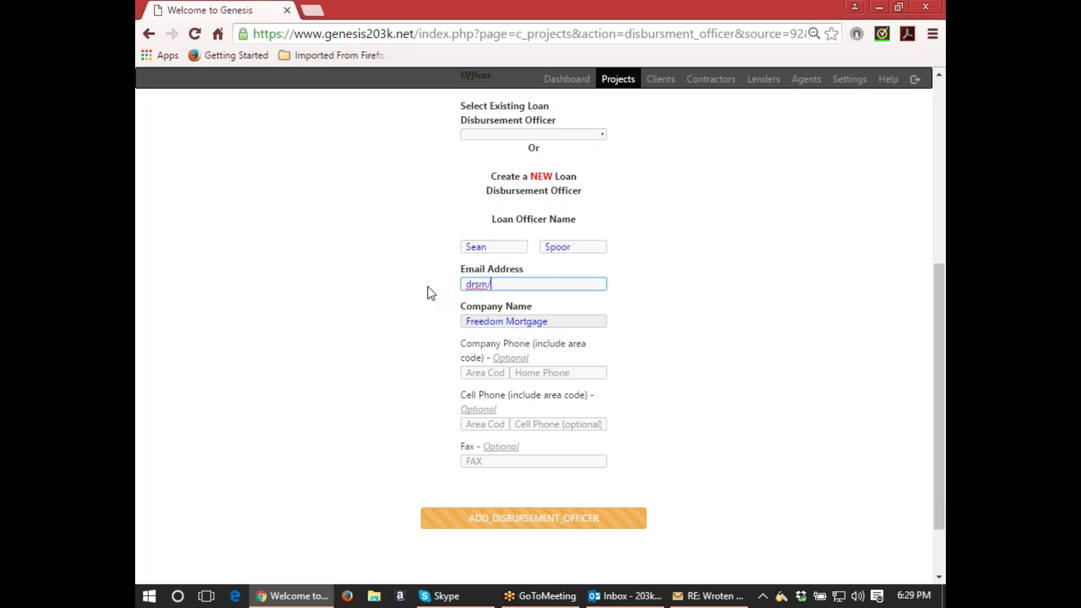
{"action": "type", "text": "d[ppt"}
{"action": "key", "text": "BackSpace"}
{"action": "key", "text": "BackSpace"}
{"action": "key", "text": "BackSpace"}
{"action": "key", "text": "BackSpace"}
{"action": "key", "text": "BackSpace"}
{"action": "key", "text": "BackSpace"}
{"action": "key", "text": "BackSpace"}
{"action": "key", "text": "BackSpace"}
{"action": "key", "text": "BackSpace"}
{"action": "key", "text": "BackSpace"}
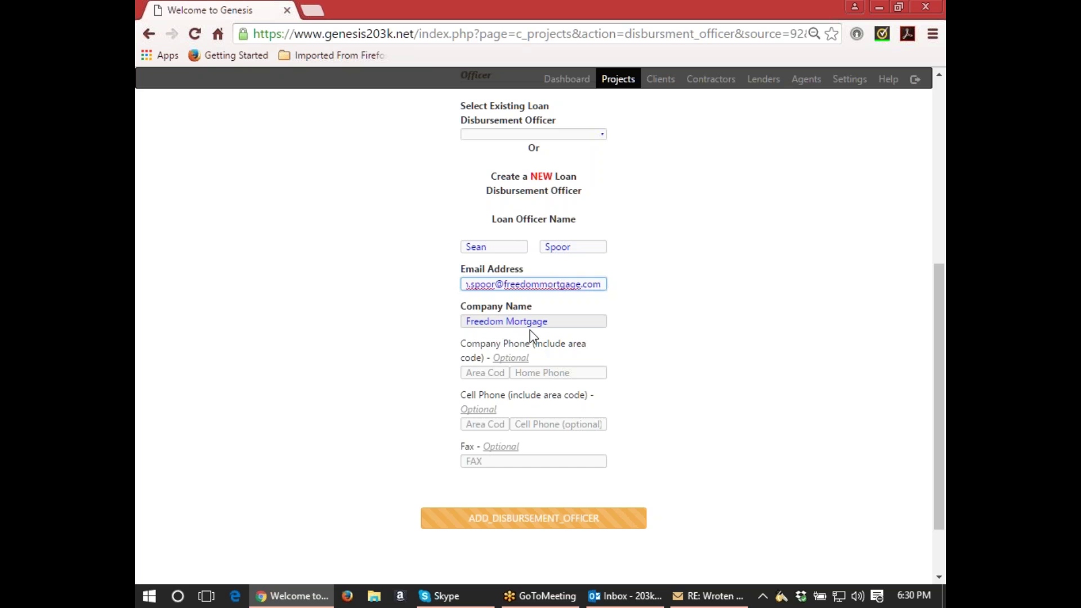
Fill in the company phone fields with the area code, number and extension.
{"action": "left_click", "coordinate": [494, 371]}
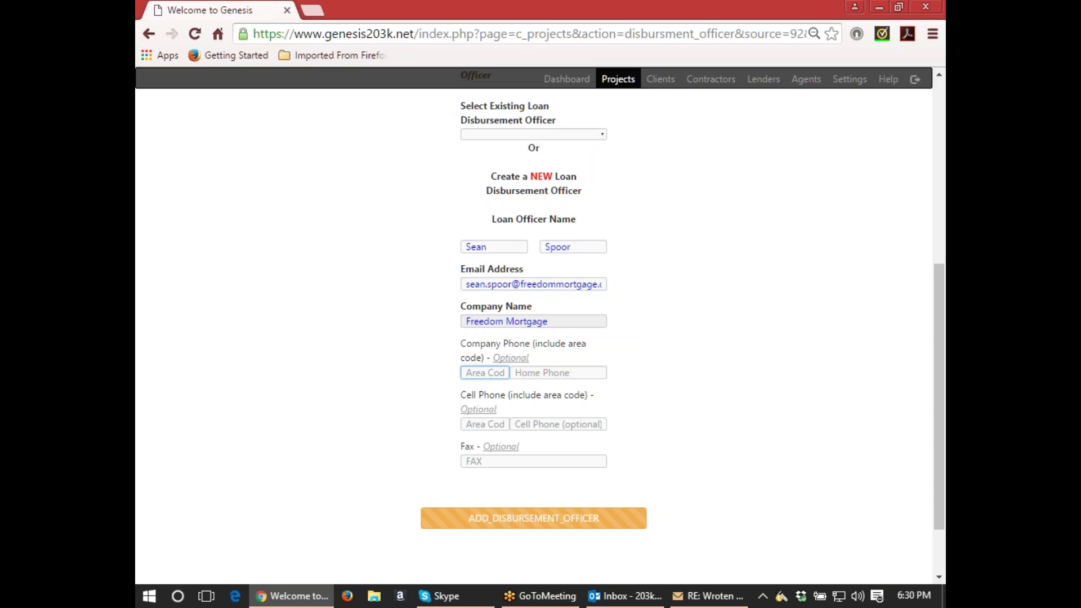
{"action": "type", "text": "518"}
{"action": "key", "text": "Delete"}
{"action": "type", "text": "8"}
{"action": "key", "text": "Tab"}
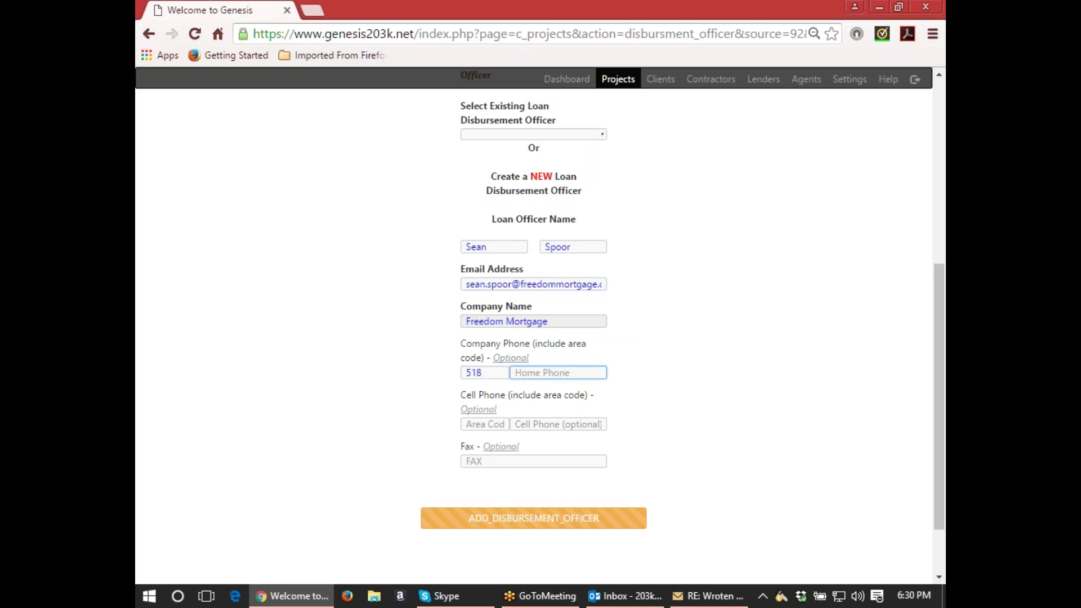
{"action": "key", "text": "shift+Tab"}
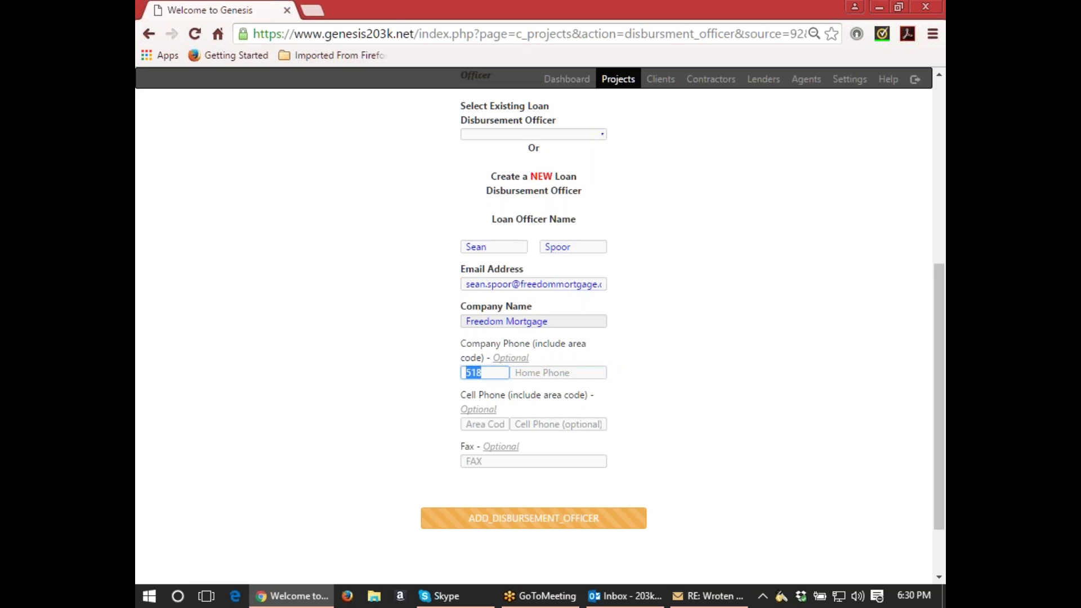
{"action": "key", "text": "Tab"}
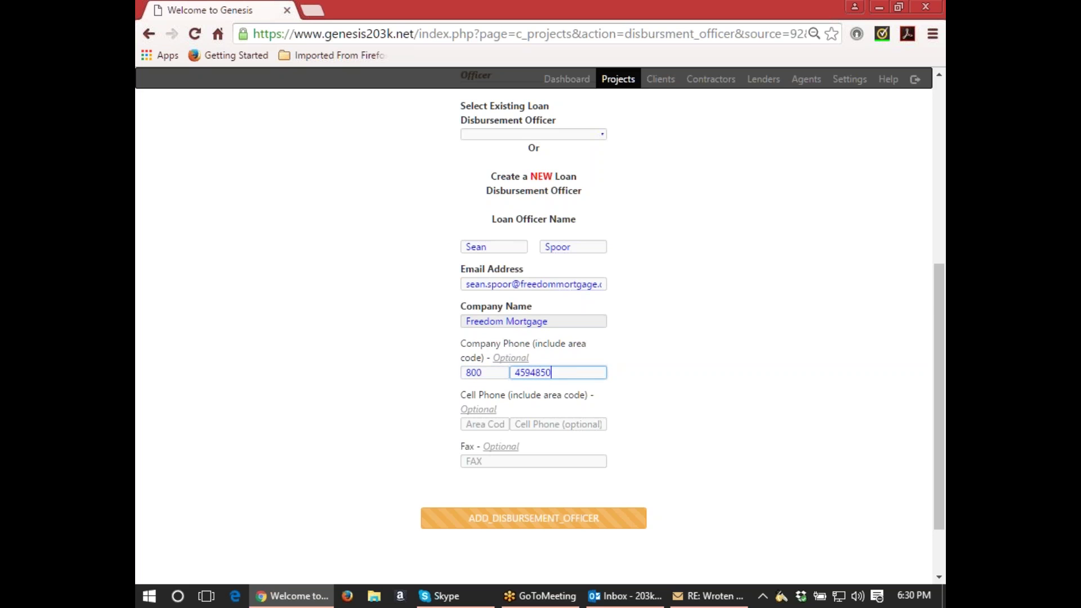
{"action": "type", "text": " x6814"}
Submit the new officer, then delete the extension from the rejected company phone number.
{"action": "left_click", "coordinate": [498, 519]}
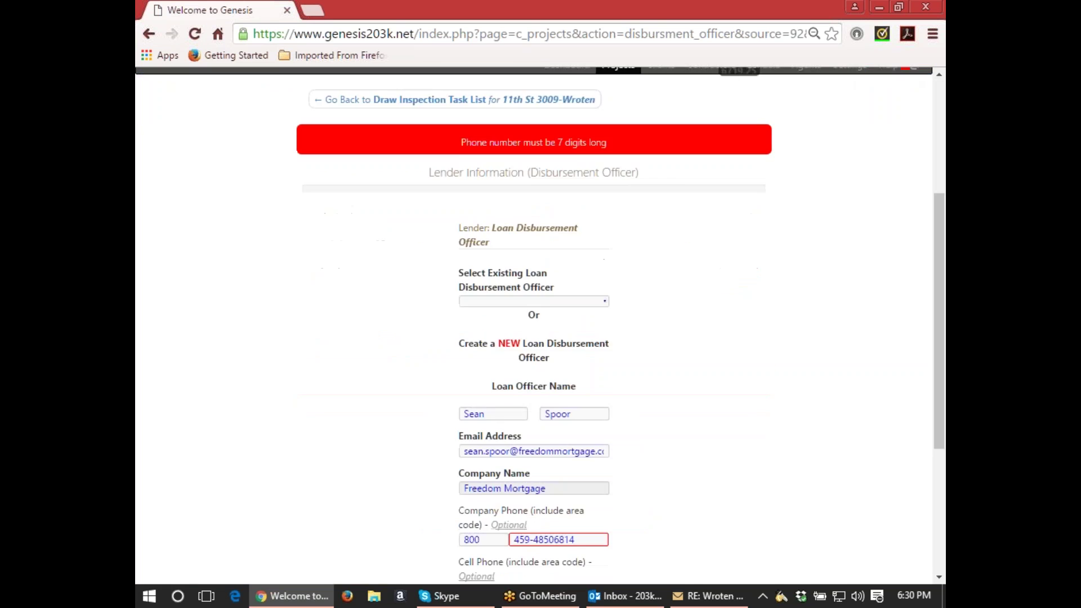
{"action": "scroll", "coordinate": [606, 394], "scroll_direction": "down", "scroll_amount": 3}
{"action": "left_click", "coordinate": [588, 372]}
{"action": "key", "text": "BackSpace"}
{"action": "key", "text": "BackSpace"}
{"action": "key", "text": "BackSpace"}
{"action": "key", "text": "BackSpace"}
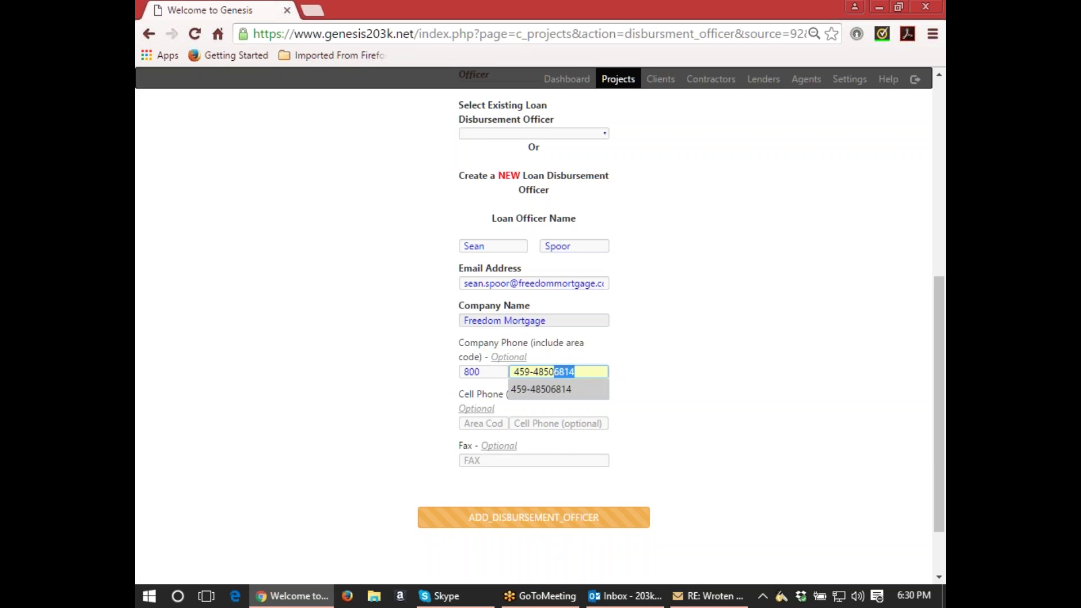
{"action": "left_click", "coordinate": [569, 463]}
{"action": "scroll", "coordinate": [570, 458], "scroll_direction": "down", "scroll_amount": 1}
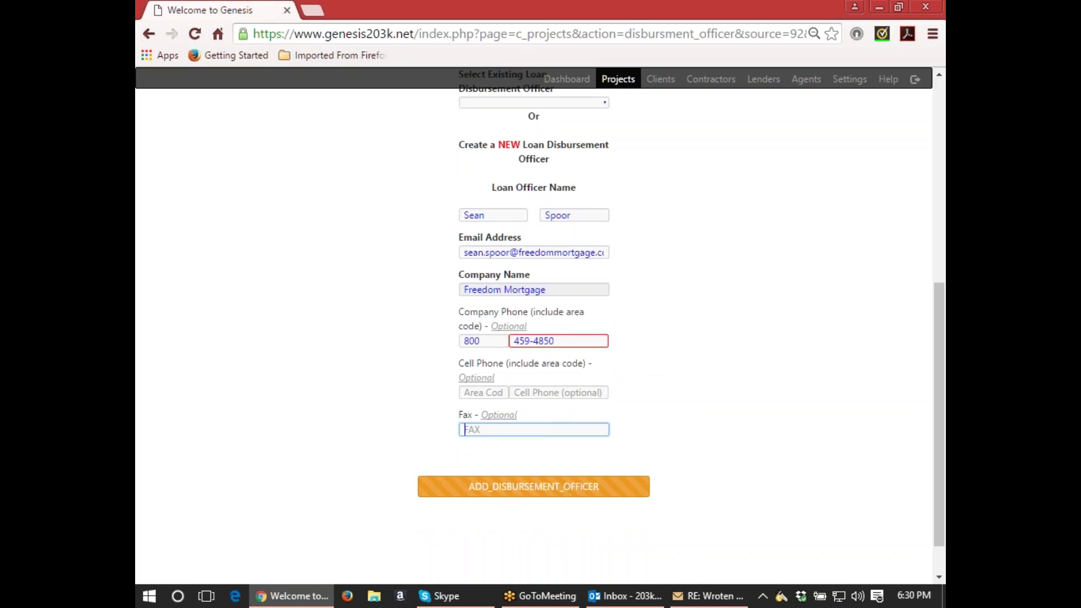
Append the phone extension to the end of the officer's last name.
{"action": "scroll", "coordinate": [574, 309], "scroll_direction": "up", "scroll_amount": 1}
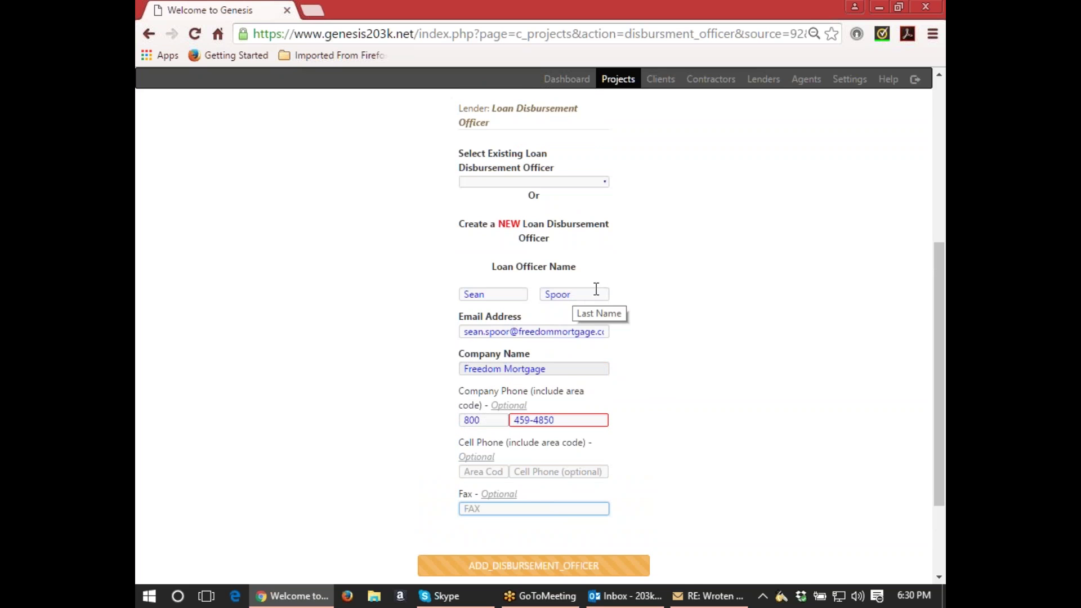
{"action": "left_click", "coordinate": [598, 294]}
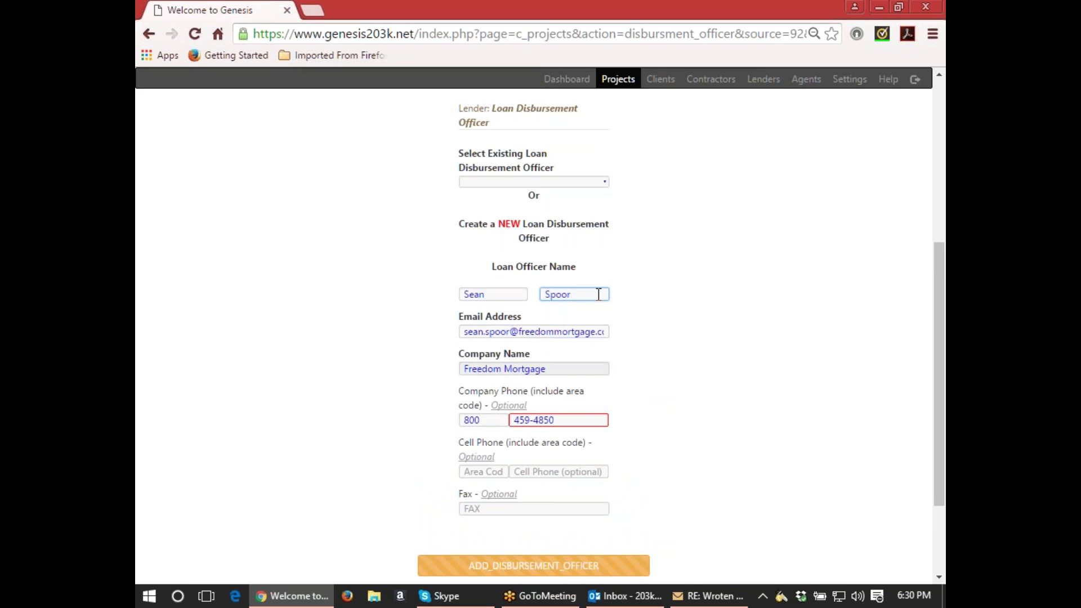
{"action": "type", "text": "x6814"}
{"action": "scroll", "coordinate": [599, 294], "scroll_direction": "down", "scroll_amount": 1}
Resubmit the officer form and remove the rejected extension from the last name.
{"action": "left_click", "coordinate": [557, 486]}
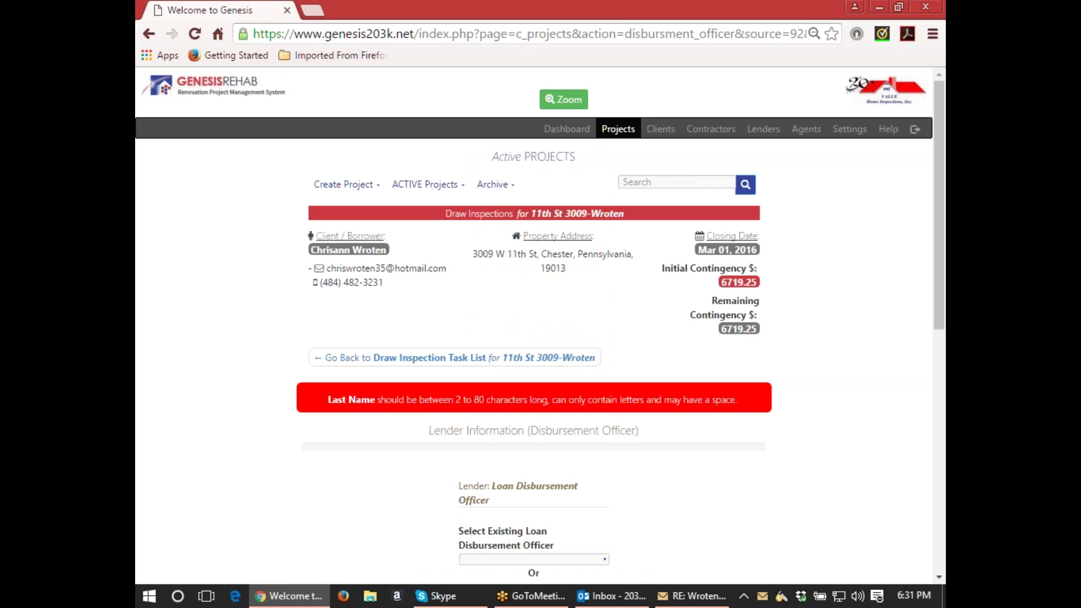
{"action": "scroll", "coordinate": [533, 338], "scroll_direction": "down", "scroll_amount": 2}
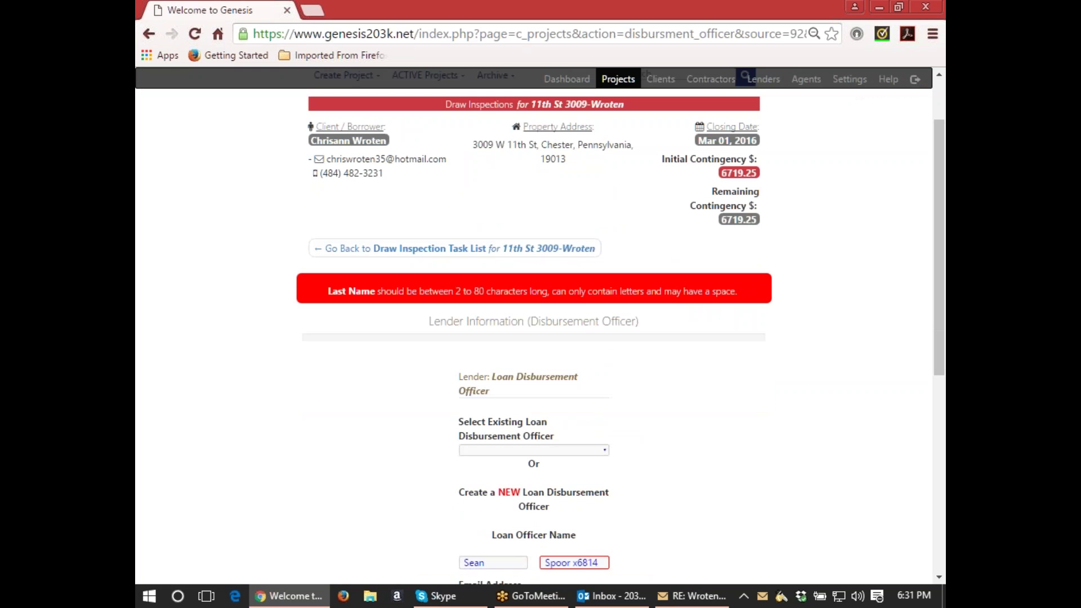
{"action": "scroll", "coordinate": [534, 338], "scroll_direction": "down", "scroll_amount": 1}
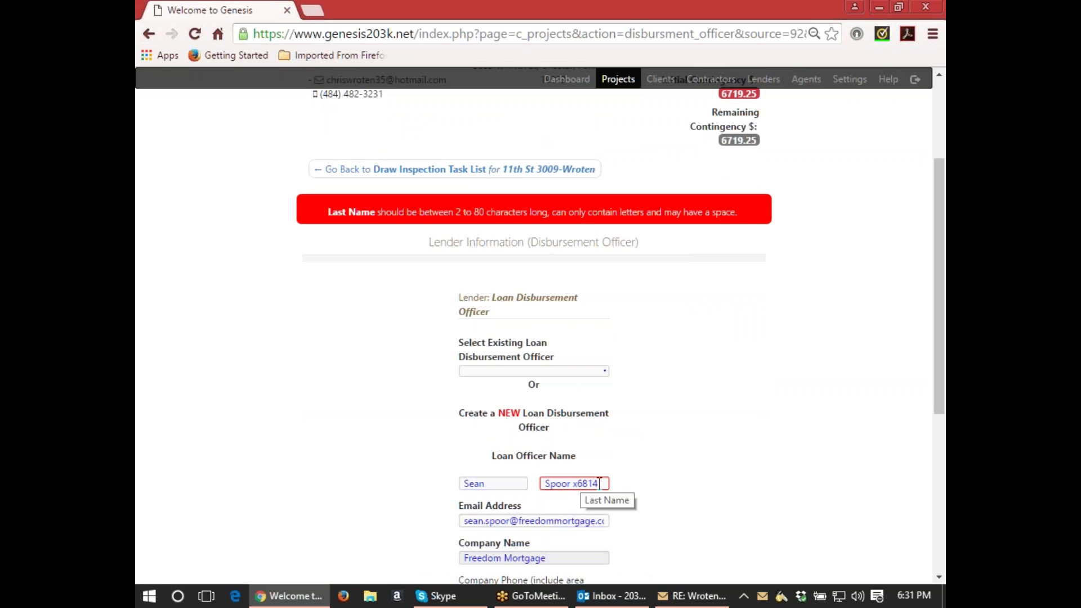
{"action": "left_click", "coordinate": [582, 484]}
{"action": "key", "text": "BackSpace"}
{"action": "key", "text": "BackSpace"}
{"action": "key", "text": "BackSpace"}
{"action": "key", "text": "BackSpace"}
{"action": "key", "text": "BackSpace"}
{"action": "key", "text": "BackSpace"}
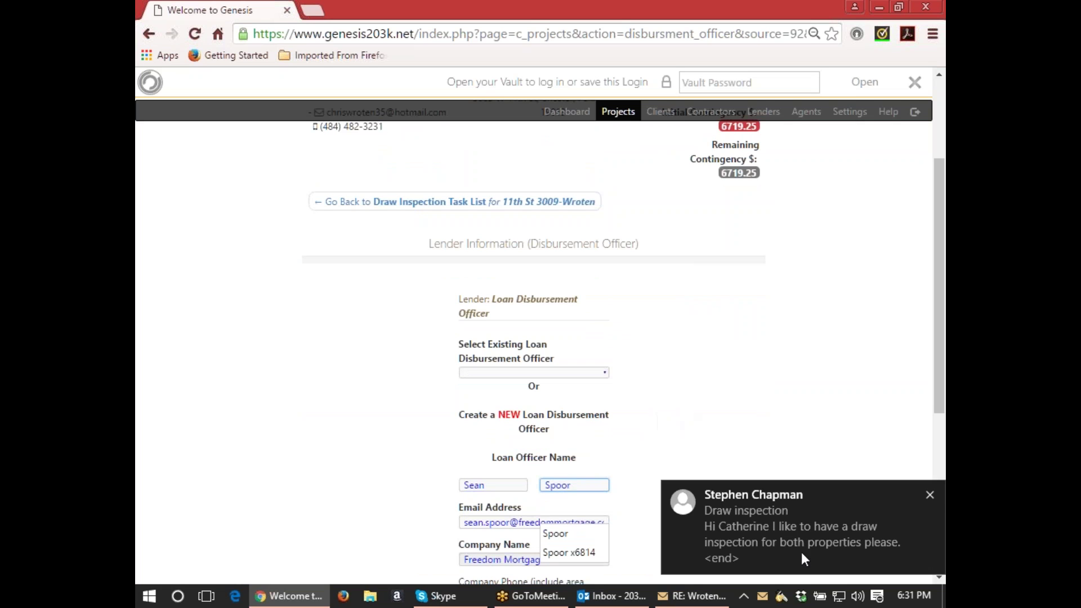
Dismiss the Skype notification and clear all desktop notifications in Action Center.
{"action": "left_click", "coordinate": [932, 494]}
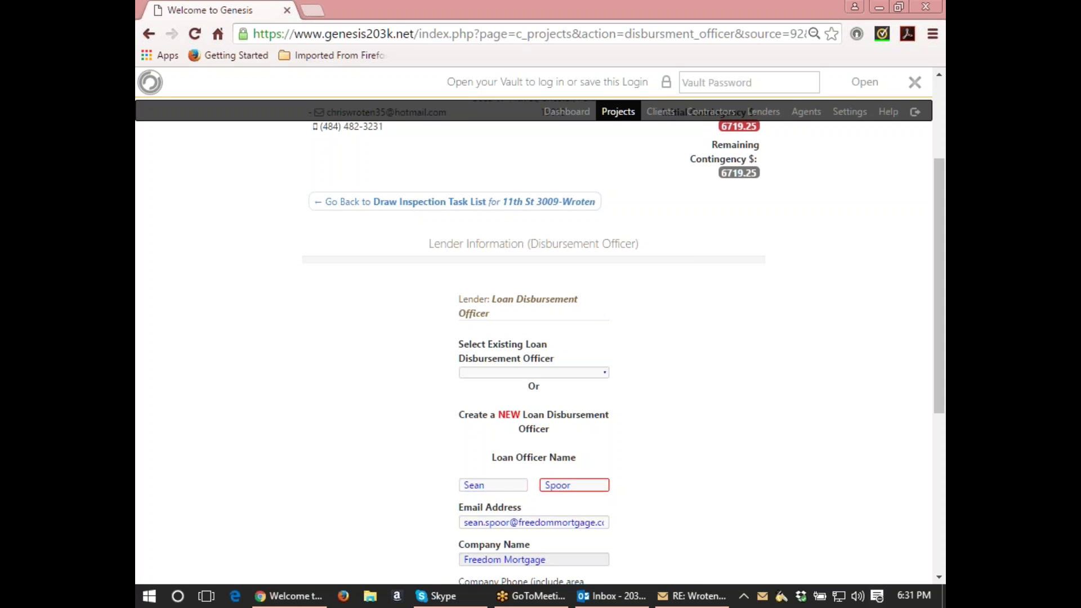
{"action": "left_click", "coordinate": [877, 595]}
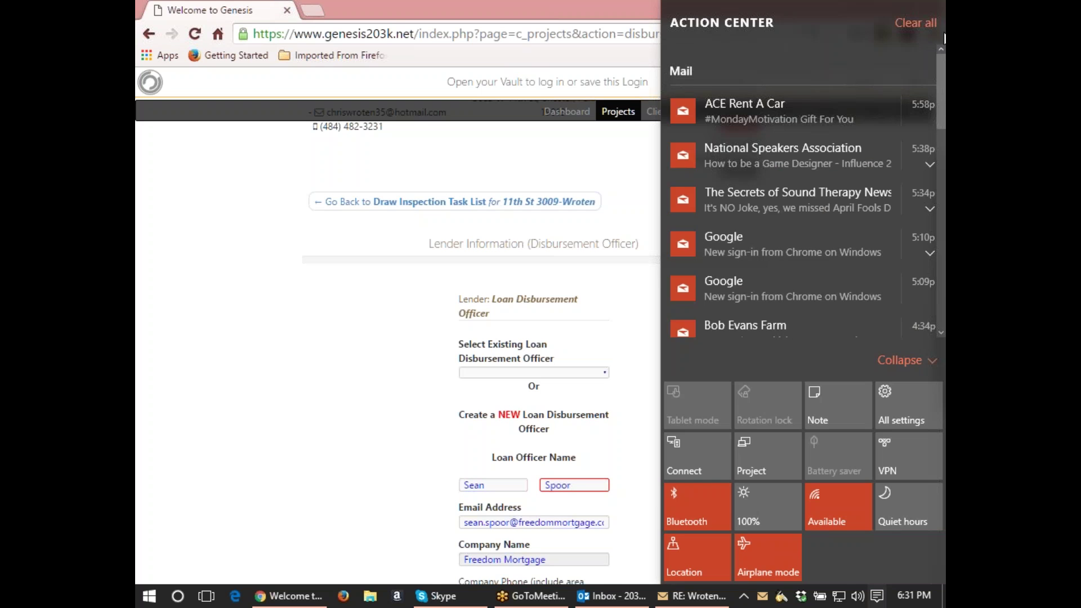
{"action": "left_click", "coordinate": [920, 25]}
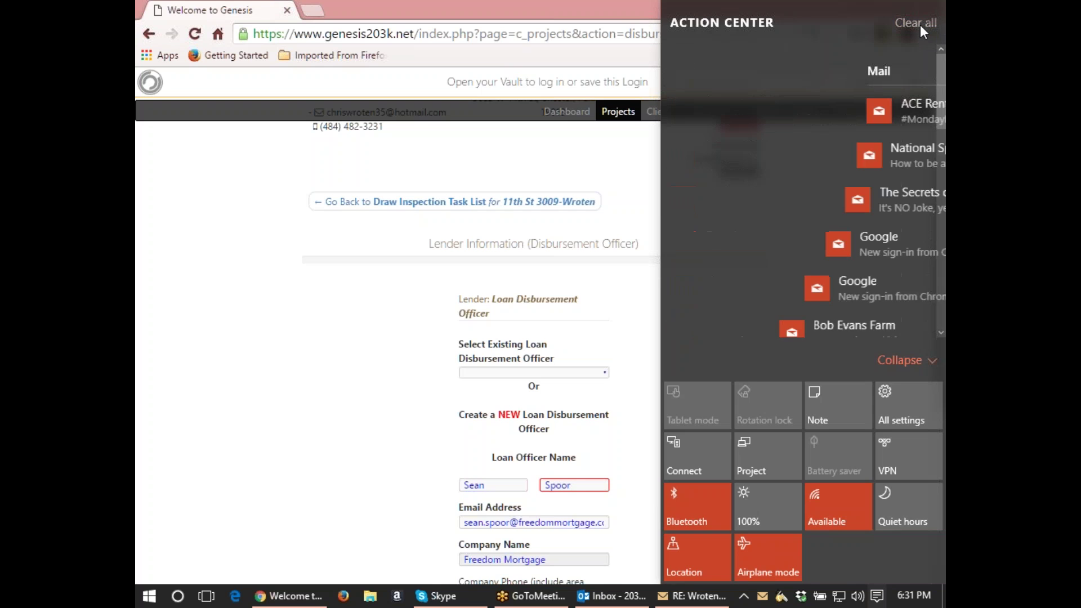
{"action": "left_click", "coordinate": [625, 235]}
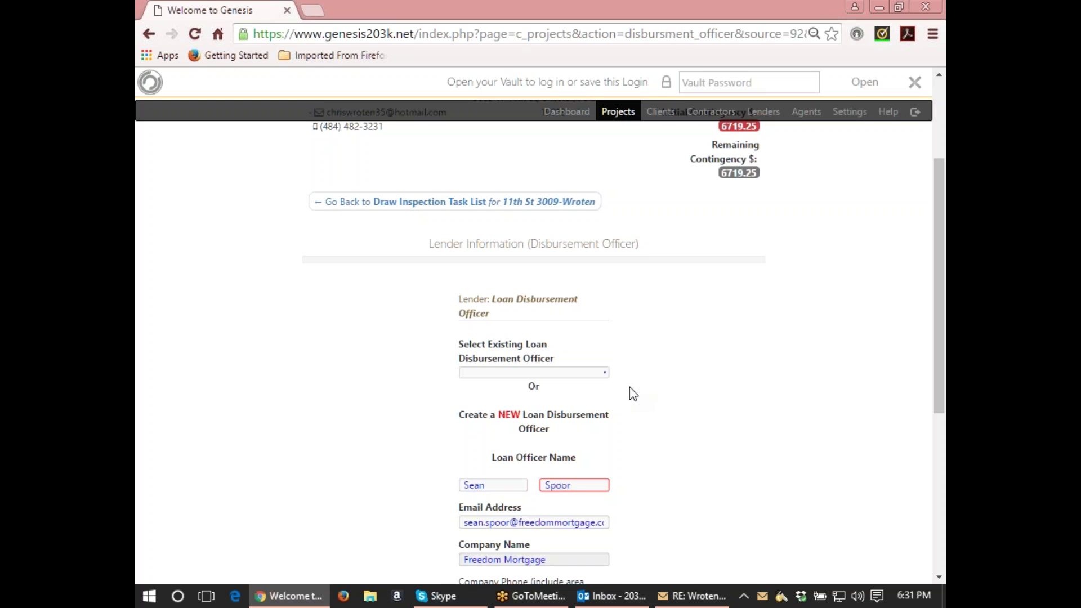
Reopen the Assign Loan Disbursement Officer task and enter the officer's first and last name.
{"action": "left_click", "coordinate": [557, 201]}
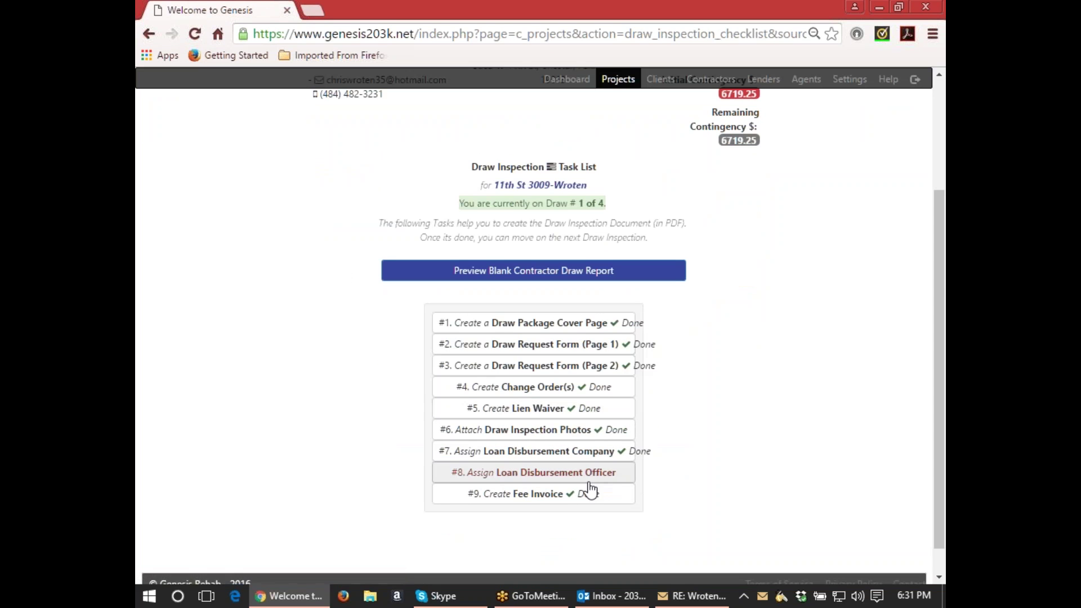
{"action": "left_click", "coordinate": [589, 474]}
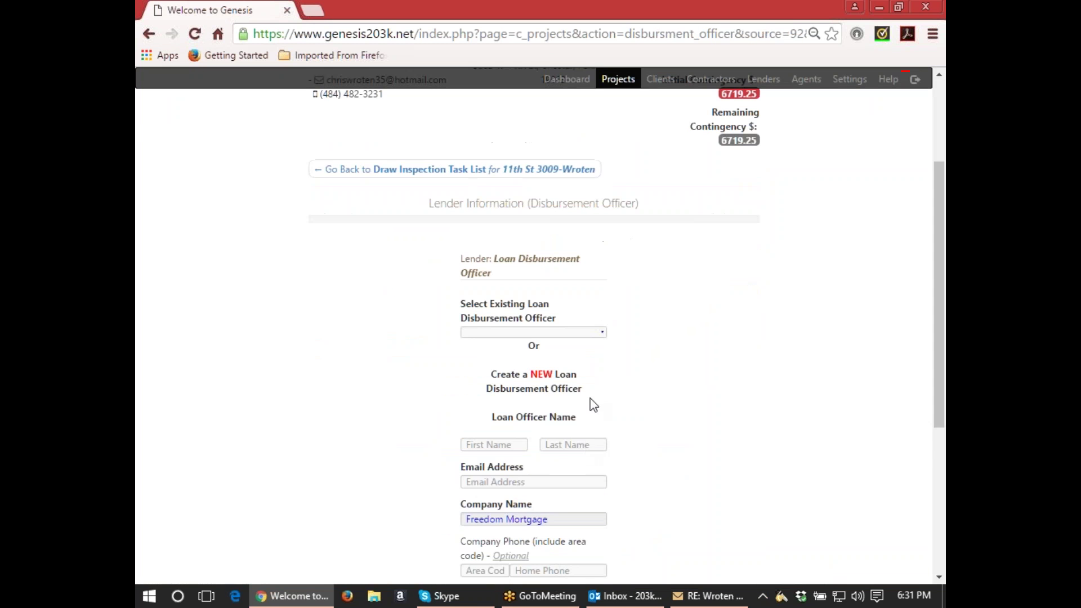
{"action": "scroll", "coordinate": [606, 345], "scroll_direction": "down", "scroll_amount": 1}
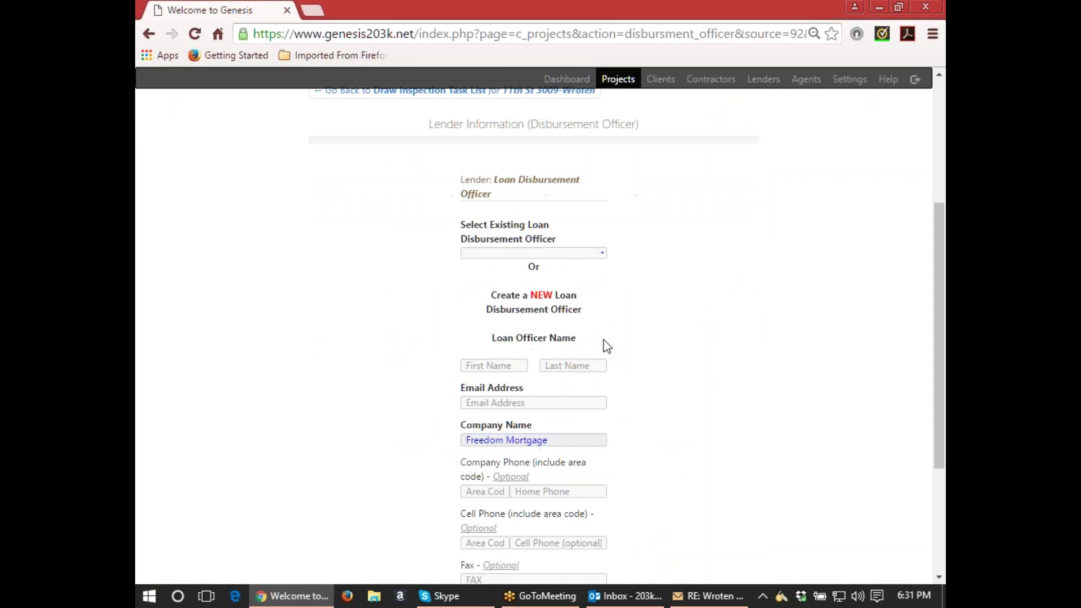
{"action": "left_click", "coordinate": [495, 365]}
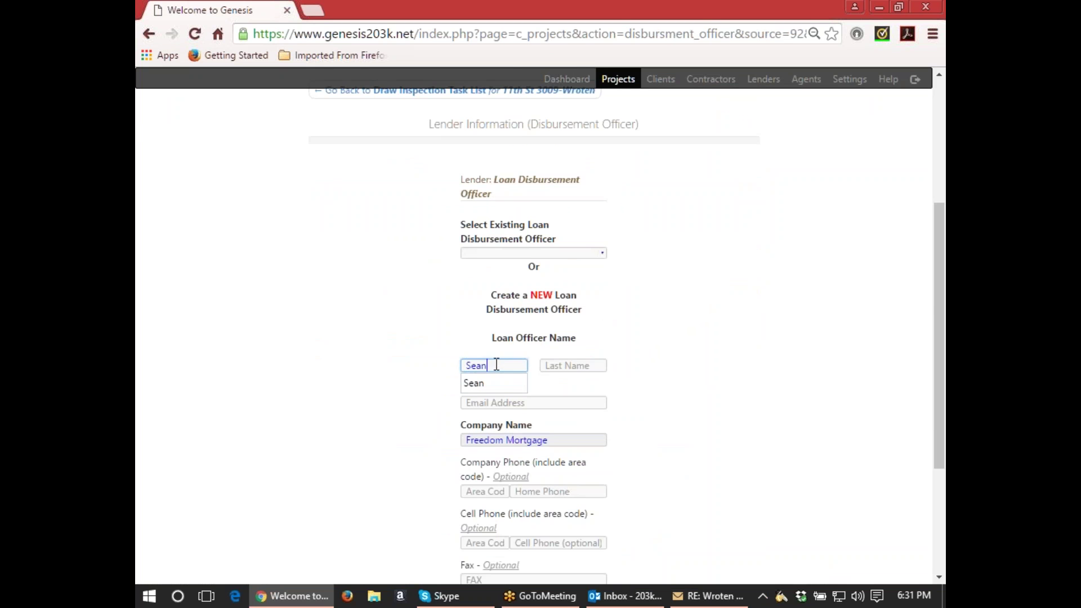
{"action": "scroll", "coordinate": [495, 365], "scroll_direction": "down", "scroll_amount": 3}
{"action": "left_click", "coordinate": [546, 168]}
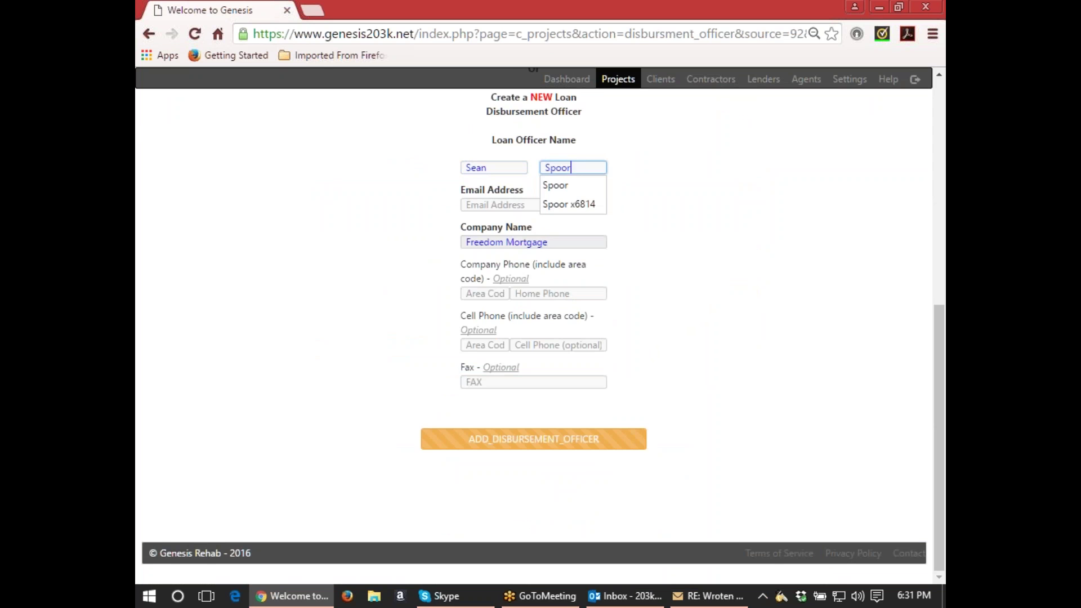
Fill the officer's e-mail and company phone from the saved autocomplete suggestions.
{"action": "left_click", "coordinate": [509, 204]}
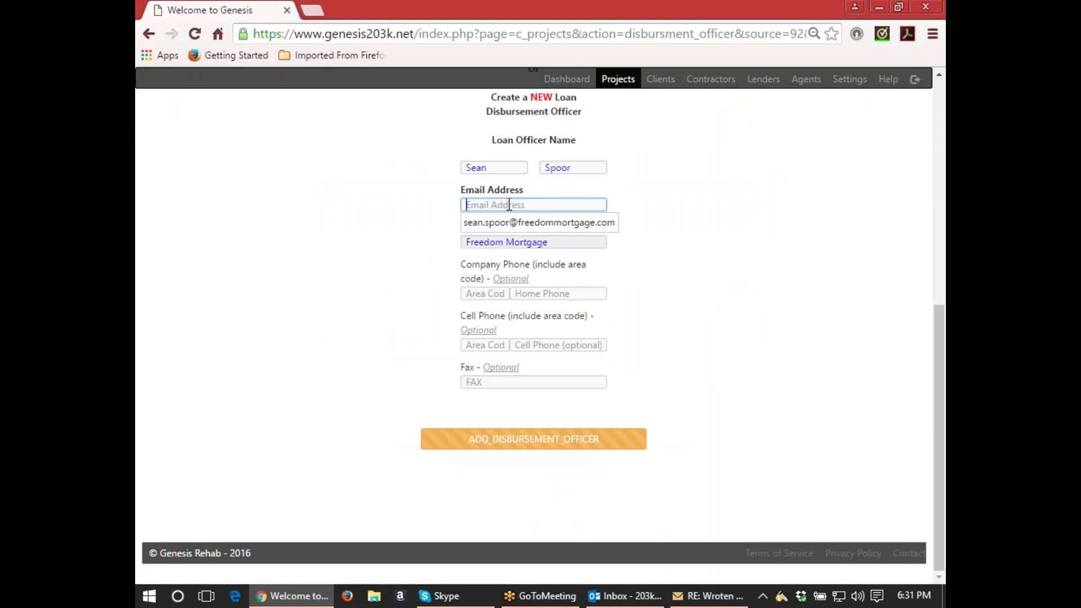
{"action": "left_click", "coordinate": [524, 223]}
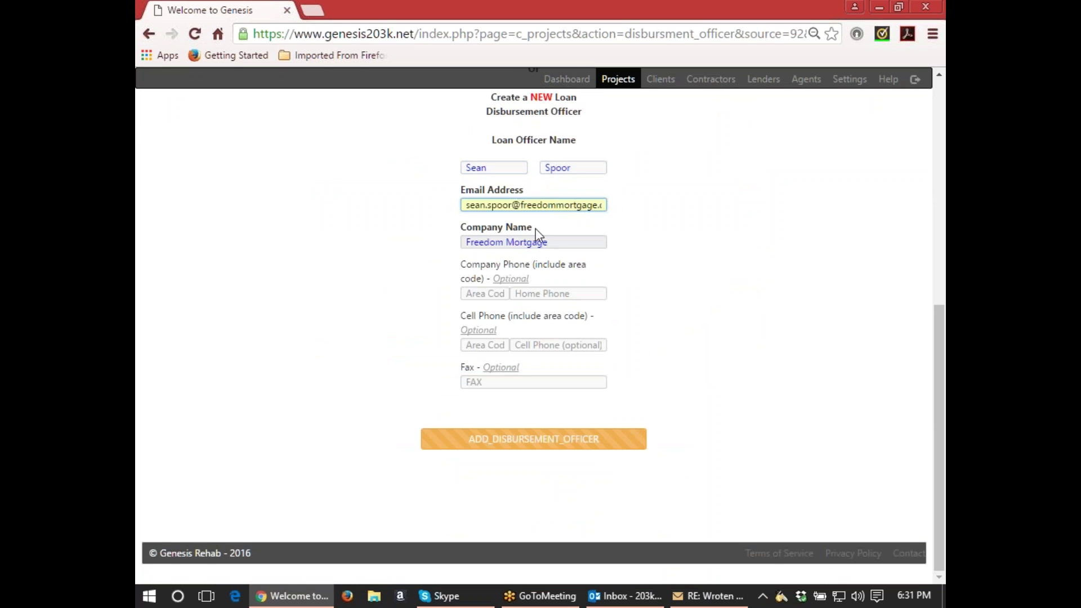
{"action": "left_click", "coordinate": [488, 294]}
{"action": "type", "text": "800"}
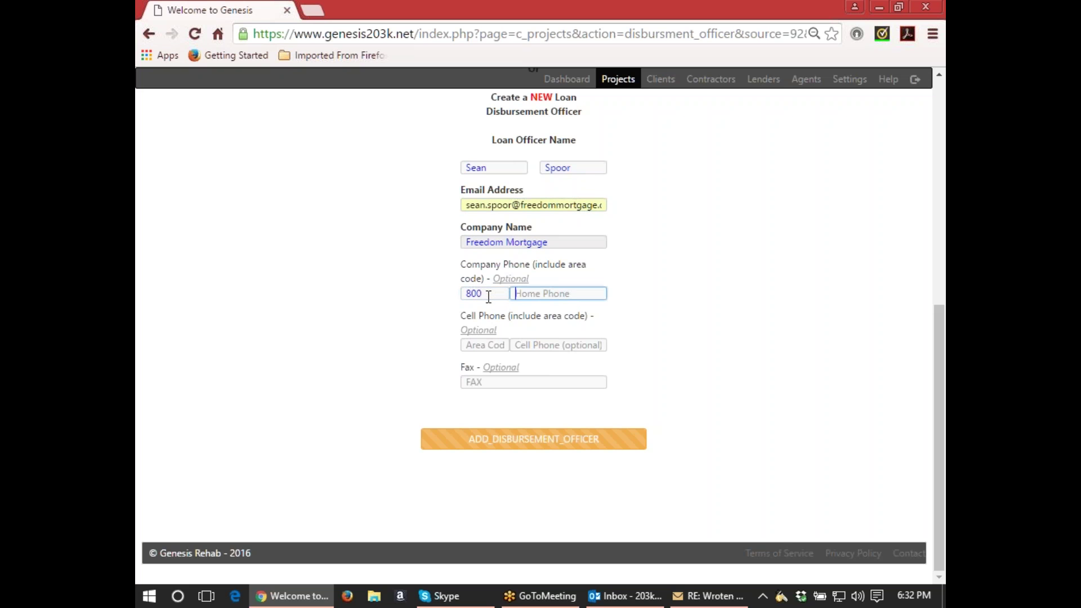
{"action": "type", "text": "4"}
{"action": "key", "text": "Down"}
{"action": "key", "text": "Return"}
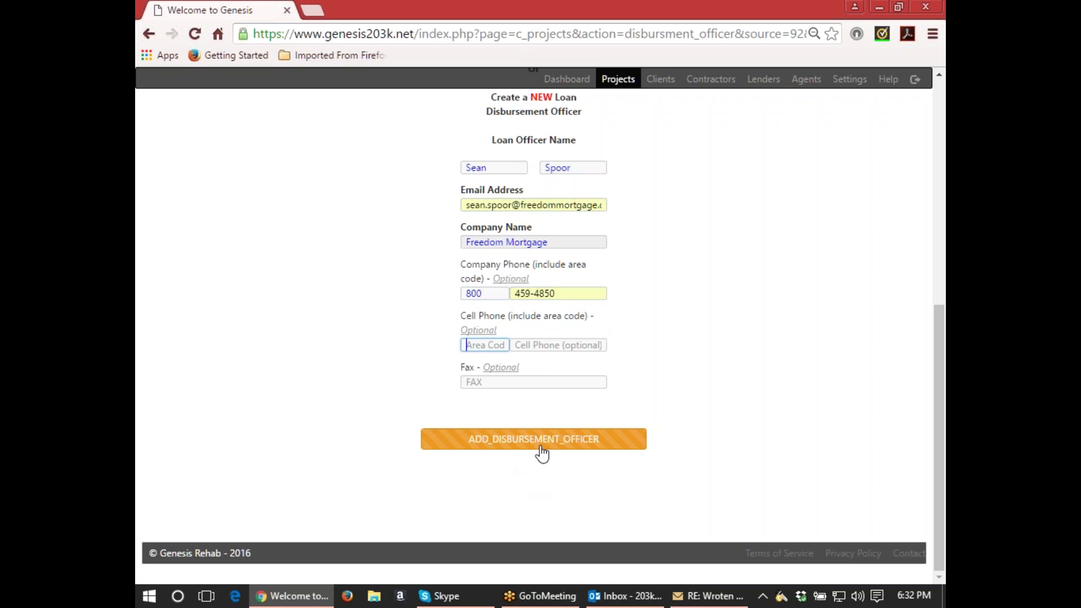
Submit the disbursement officer form and return to the Draw 1 task list.
{"action": "left_click", "coordinate": [542, 445]}
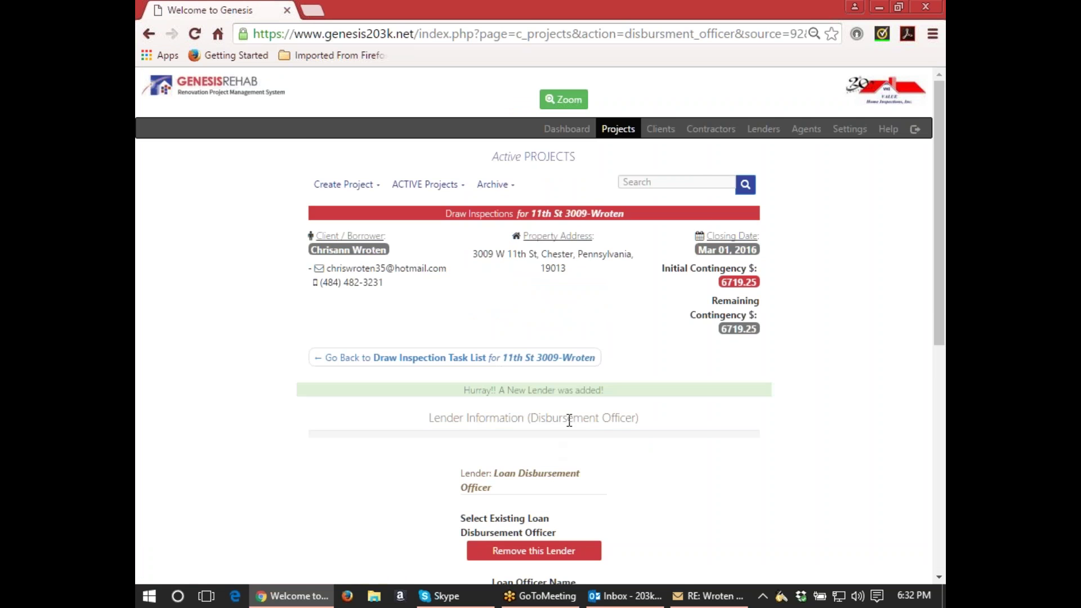
{"action": "scroll", "coordinate": [570, 420], "scroll_direction": "down", "scroll_amount": 2}
{"action": "scroll", "coordinate": [495, 265], "scroll_direction": "down", "scroll_amount": 5}
{"action": "left_click", "coordinate": [592, 465]}
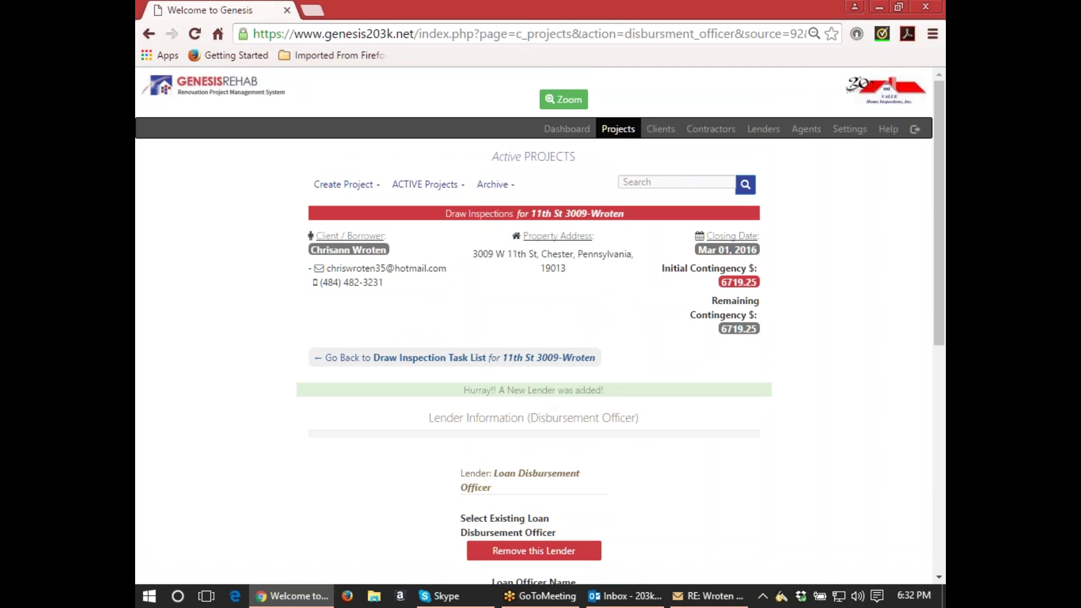
{"action": "left_click", "coordinate": [532, 361]}
{"action": "scroll", "coordinate": [593, 438], "scroll_direction": "down", "scroll_amount": 4}
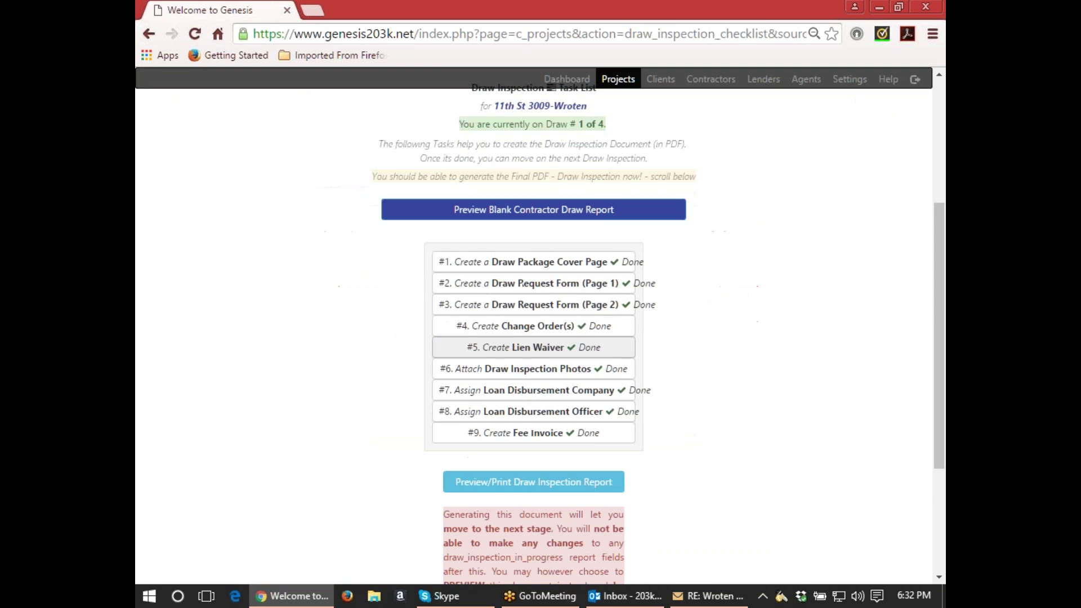
Review the #9 Create Fee Invoice task, then go back to the task list.
{"action": "left_click", "coordinate": [538, 442]}
{"action": "scroll", "coordinate": [552, 442], "scroll_direction": "down", "scroll_amount": 3}
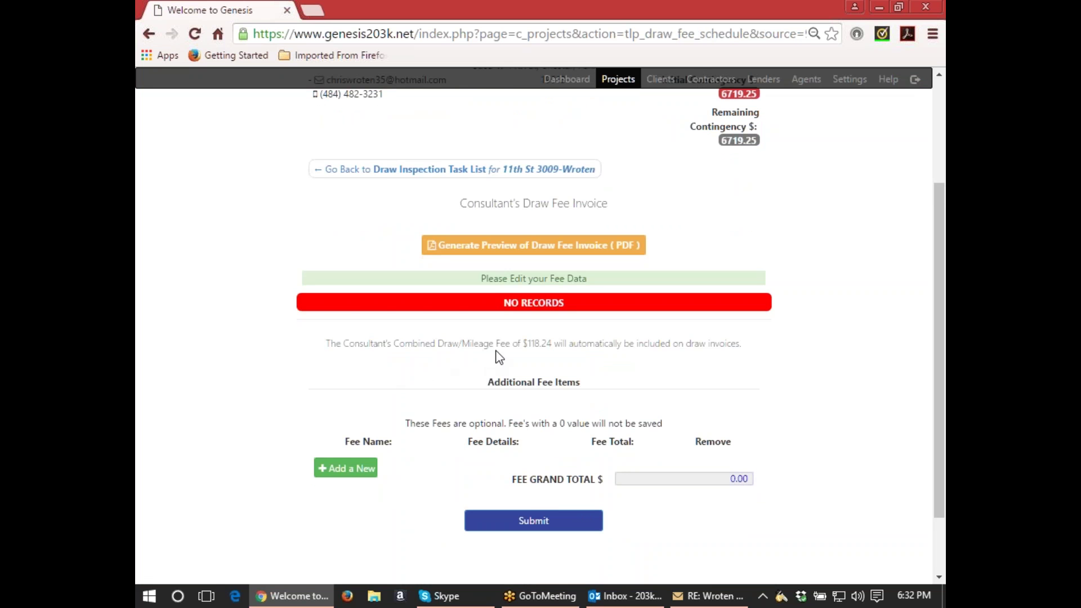
{"action": "scroll", "coordinate": [524, 345], "scroll_direction": "down", "scroll_amount": 2}
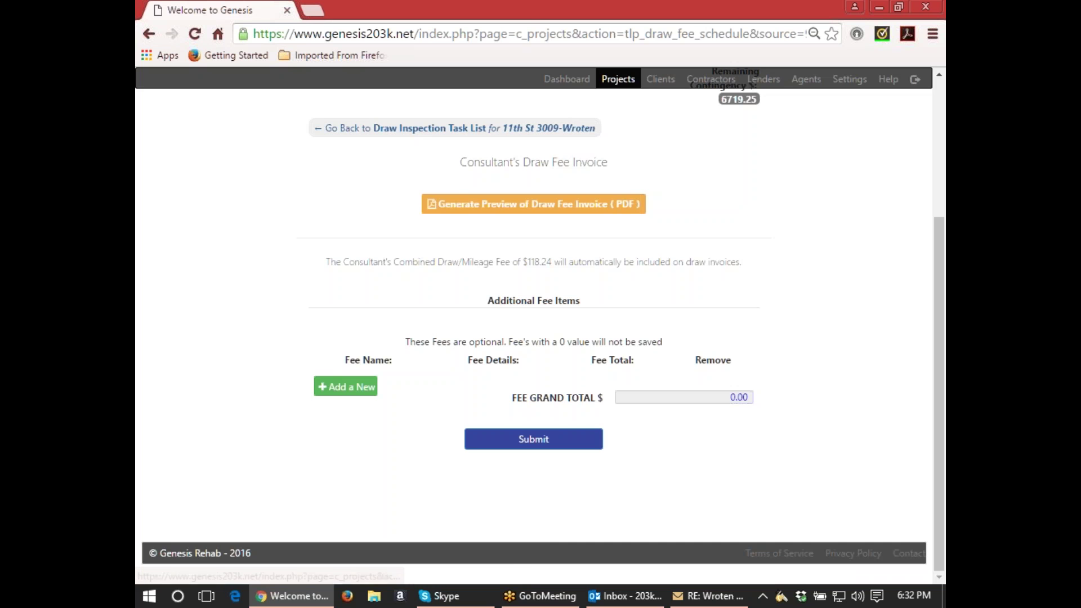
{"action": "left_click", "coordinate": [498, 130]}
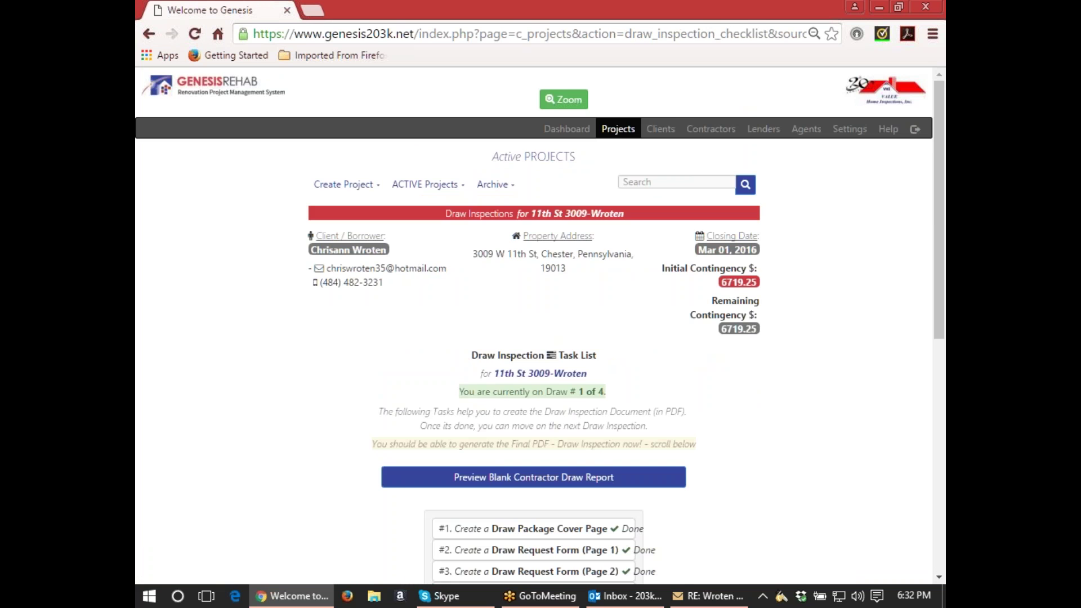
Generate the seven-page Draw #1 Inspection Report PDF preview.
{"action": "scroll", "coordinate": [659, 341], "scroll_direction": "down", "scroll_amount": 3}
{"action": "scroll", "coordinate": [658, 340], "scroll_direction": "down", "scroll_amount": 3}
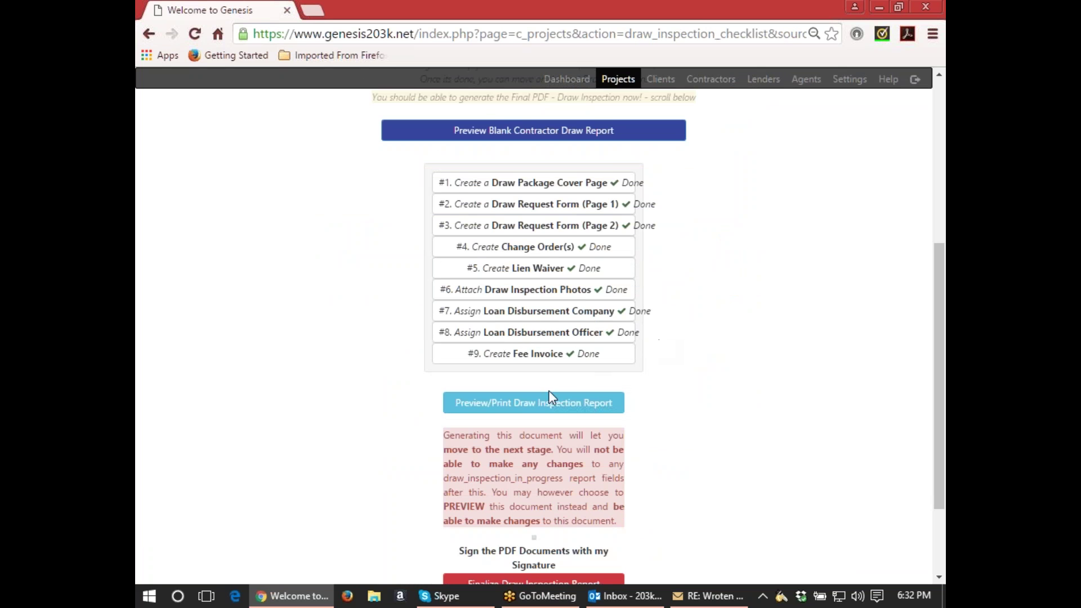
{"action": "left_click", "coordinate": [546, 403]}
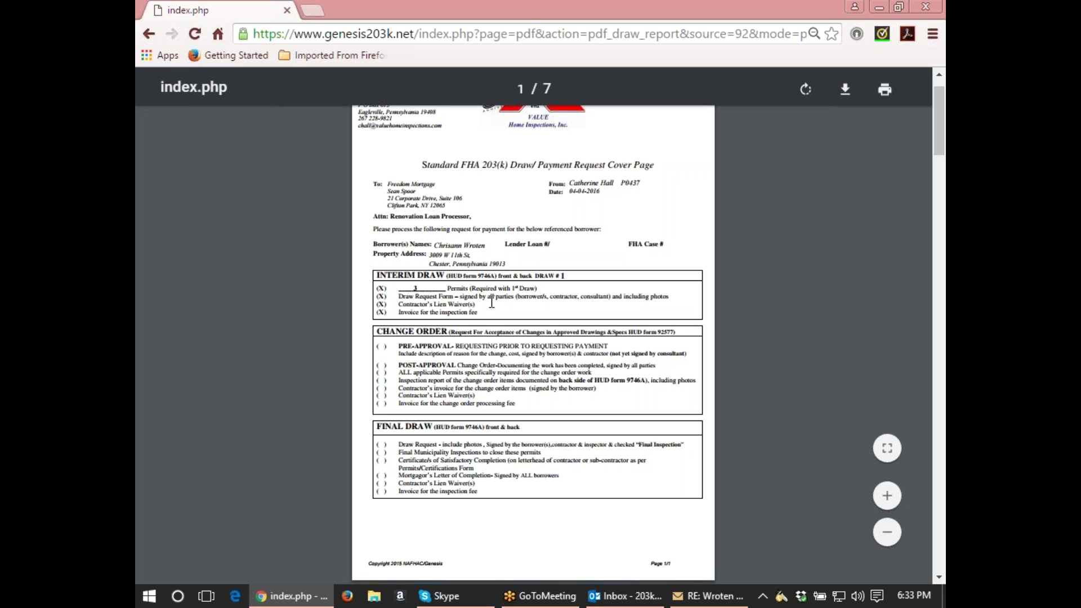
Scroll through the 7-page Draw #1 report in the viewer to review its pages.
{"action": "scroll", "coordinate": [782, 369], "scroll_direction": "down", "scroll_amount": 8}
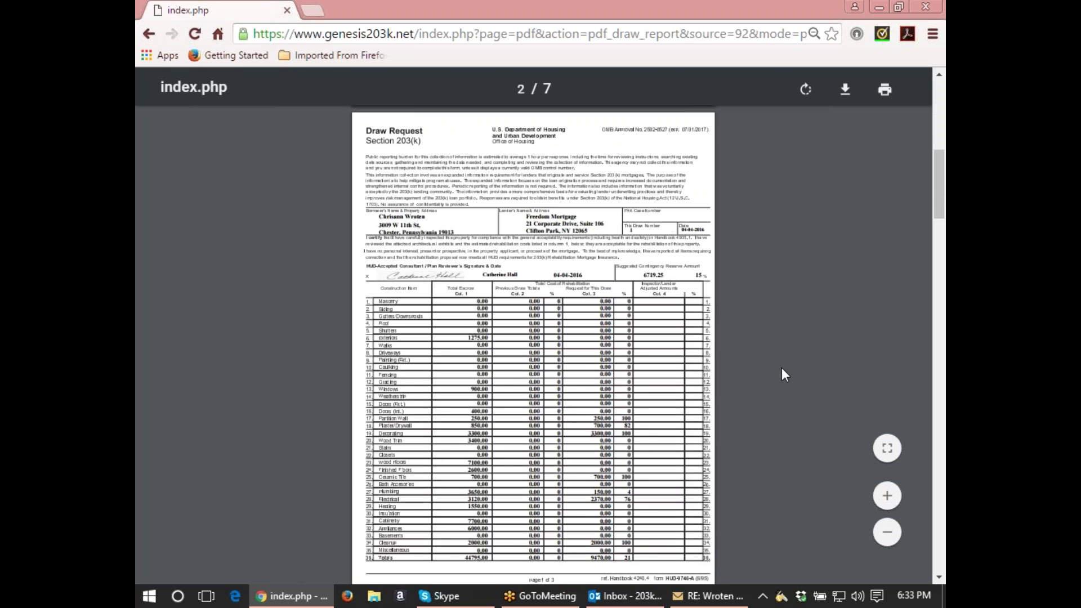
{"action": "scroll", "coordinate": [783, 372], "scroll_direction": "down", "scroll_amount": 6}
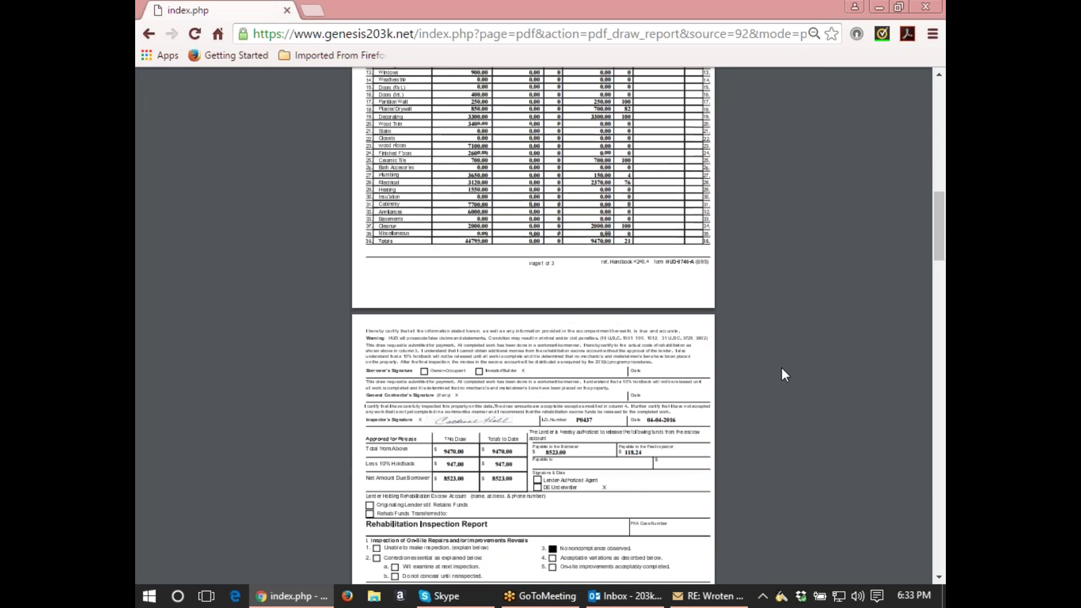
{"action": "scroll", "coordinate": [782, 369], "scroll_direction": "down", "scroll_amount": 2}
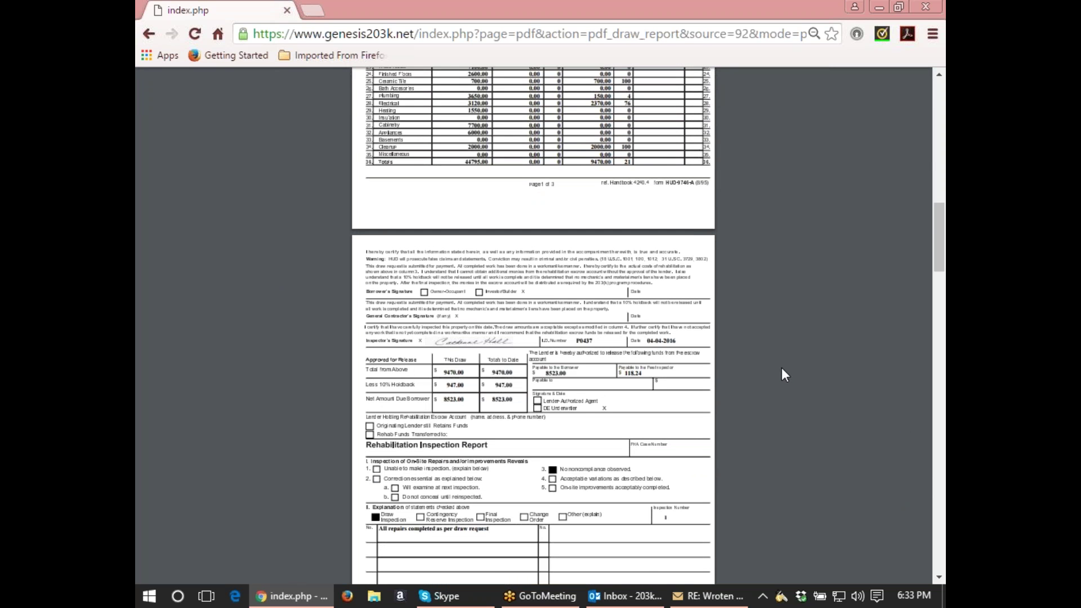
{"action": "scroll", "coordinate": [738, 388], "scroll_direction": "down", "scroll_amount": 4}
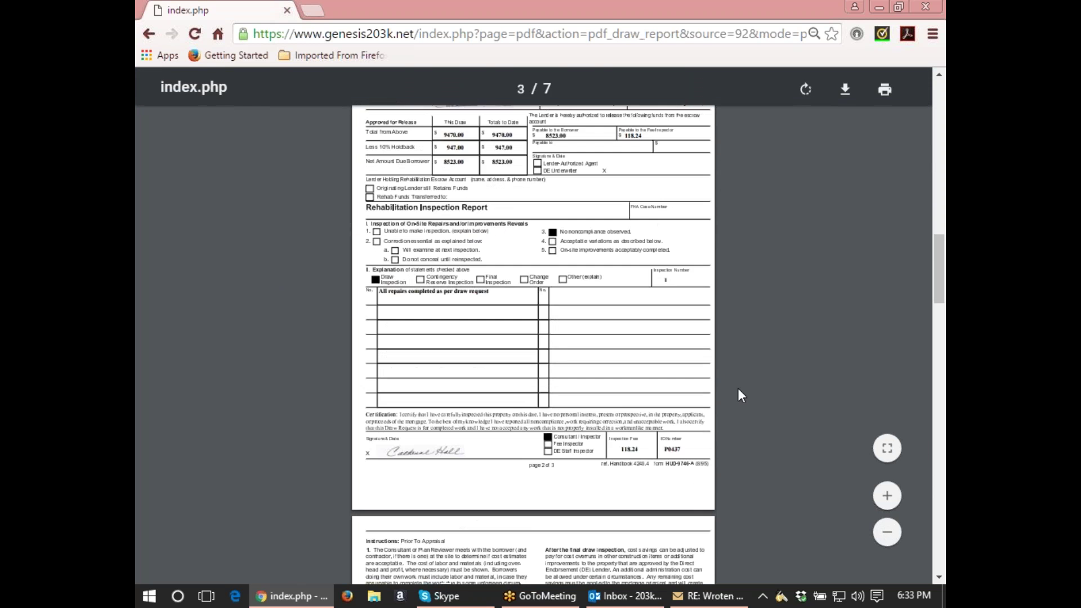
{"action": "scroll", "coordinate": [737, 387], "scroll_direction": "down", "scroll_amount": 7}
{"action": "scroll", "coordinate": [738, 388], "scroll_direction": "down", "scroll_amount": 8}
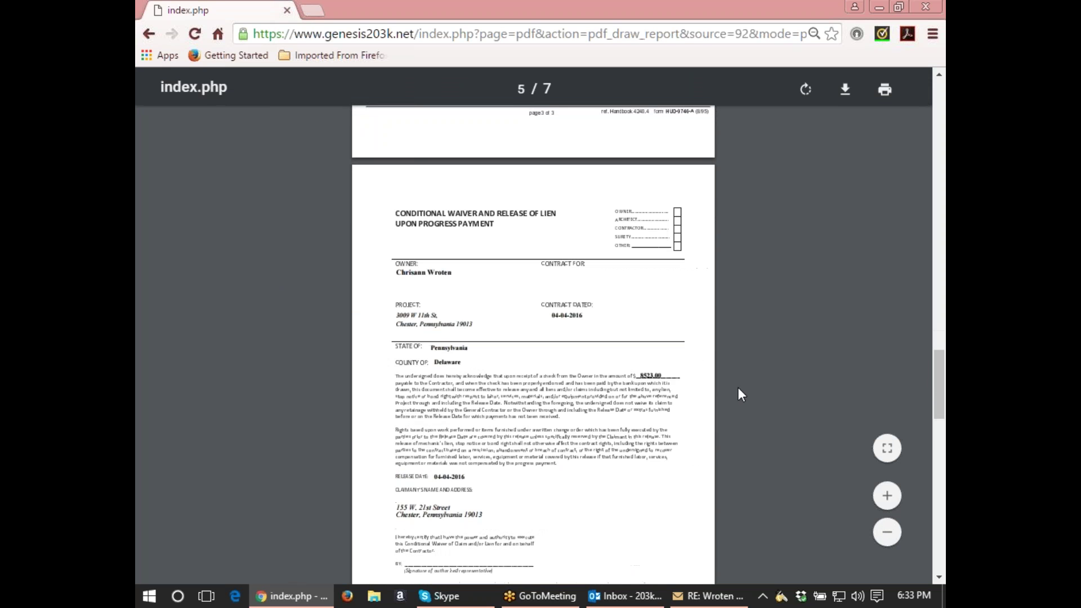
{"action": "scroll", "coordinate": [738, 387], "scroll_direction": "down", "scroll_amount": 9}
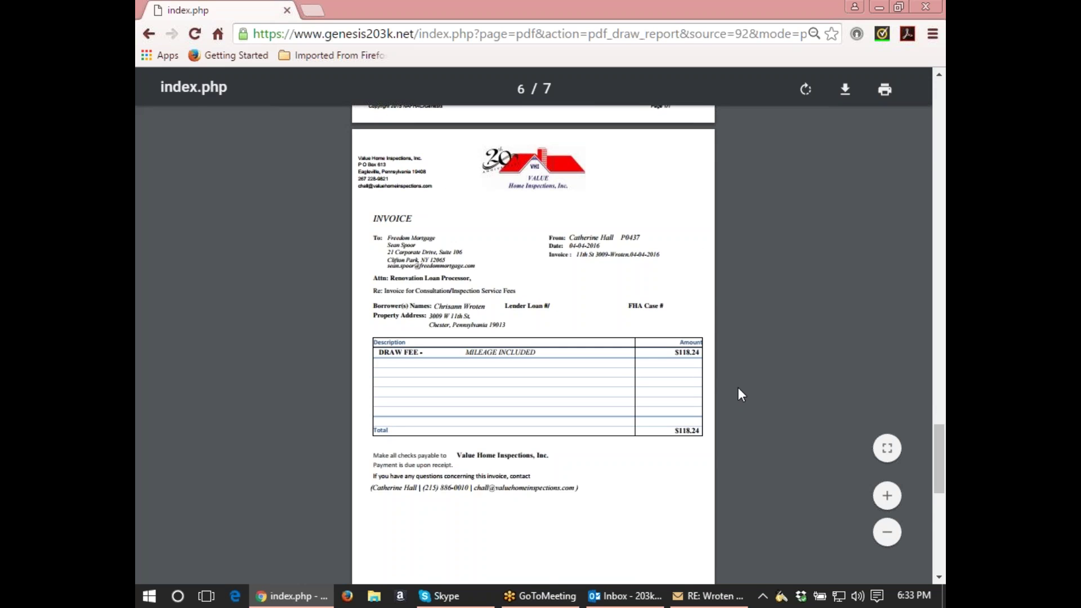
{"action": "scroll", "coordinate": [738, 387], "scroll_direction": "down", "scroll_amount": 7}
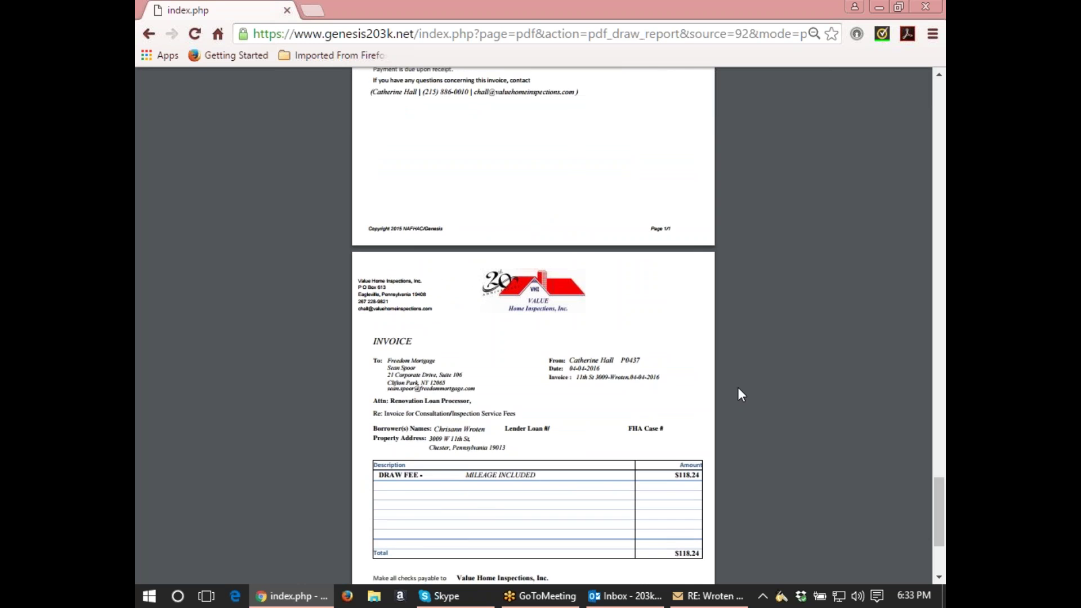
{"action": "scroll", "coordinate": [738, 387], "scroll_direction": "up", "scroll_amount": 5}
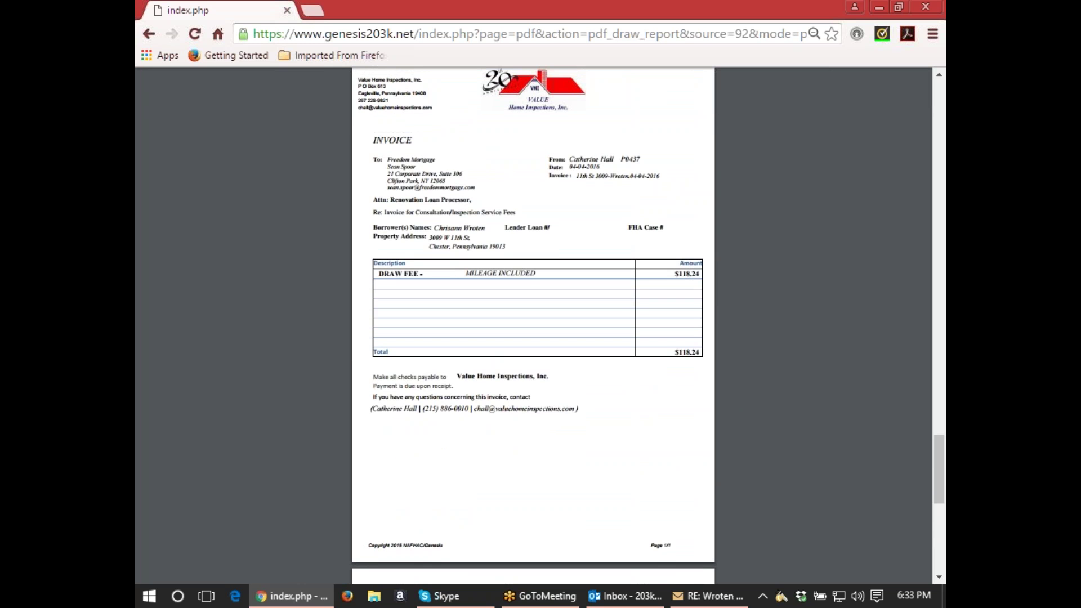
{"action": "scroll", "coordinate": [738, 388], "scroll_direction": "down", "scroll_amount": 8}
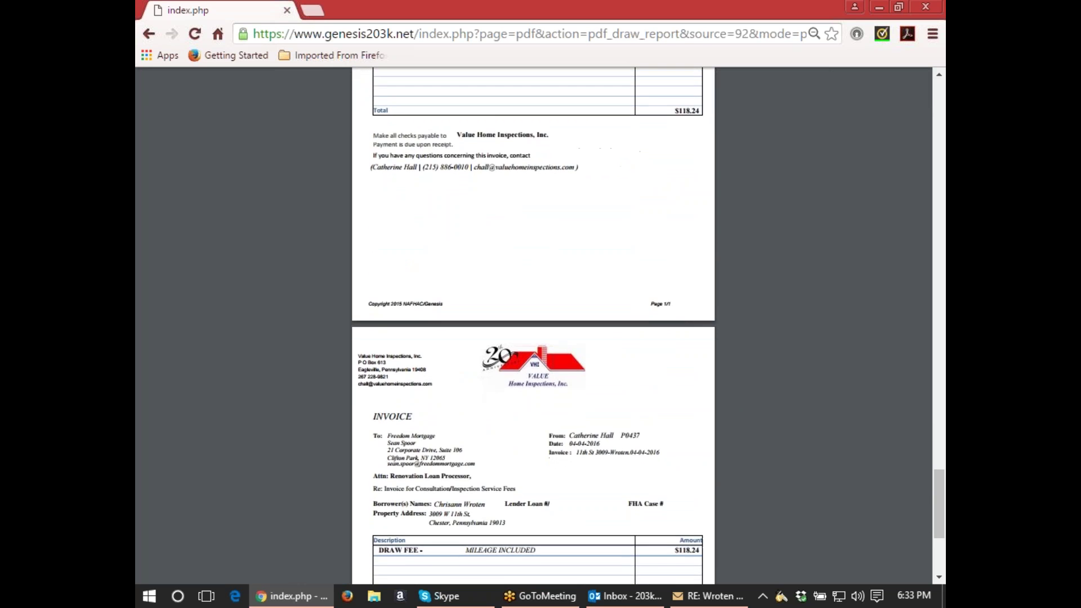
{"action": "scroll", "coordinate": [533, 327], "scroll_direction": "down", "scroll_amount": 1}
{"action": "middle_click", "coordinate": [738, 386]}
{"action": "scroll", "coordinate": [744, 389], "scroll_direction": "up", "scroll_amount": 5}
{"action": "scroll", "coordinate": [744, 389], "scroll_direction": "up", "scroll_amount": 20}
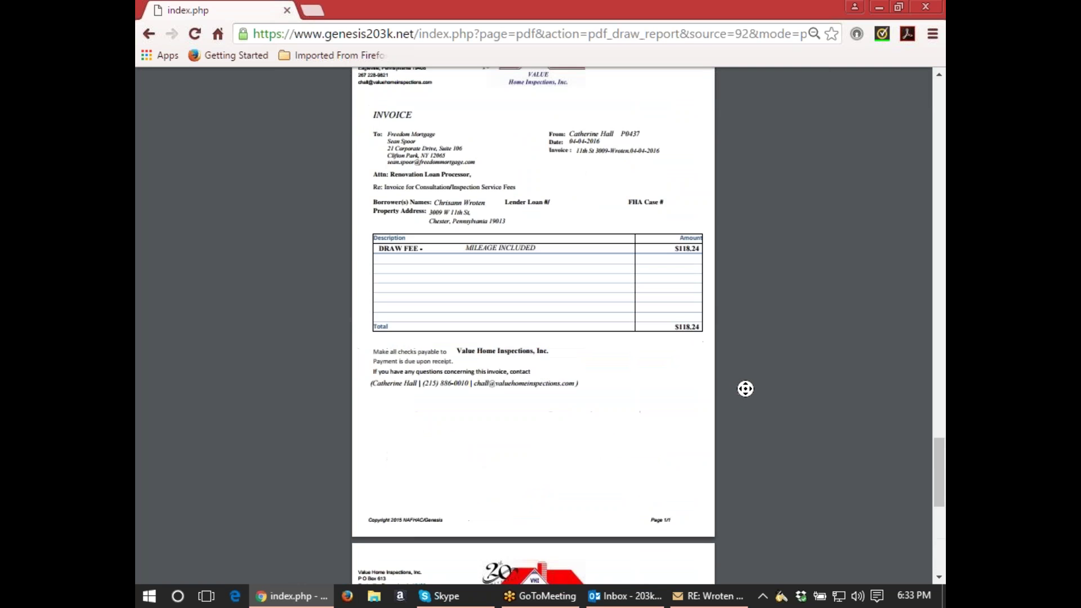
{"action": "scroll", "coordinate": [747, 388], "scroll_direction": "up", "scroll_amount": 15}
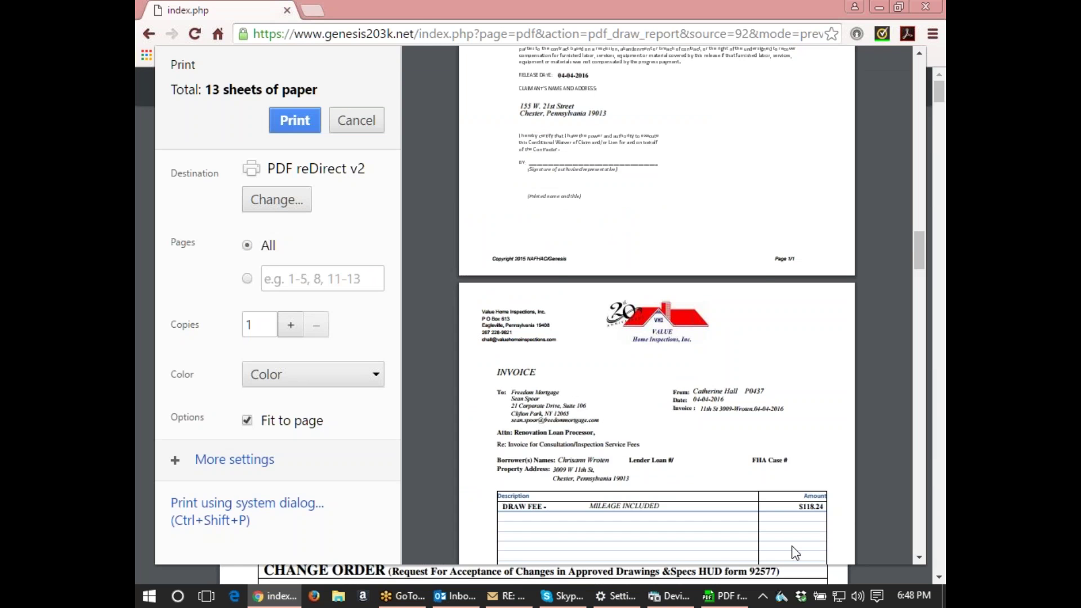
Scroll through all 13 sheets of the Draw #1 print preview and return to page 1.
{"action": "scroll", "coordinate": [760, 270], "scroll_direction": "up", "scroll_amount": 8}
{"action": "scroll", "coordinate": [760, 270], "scroll_direction": "up", "scroll_amount": 20}
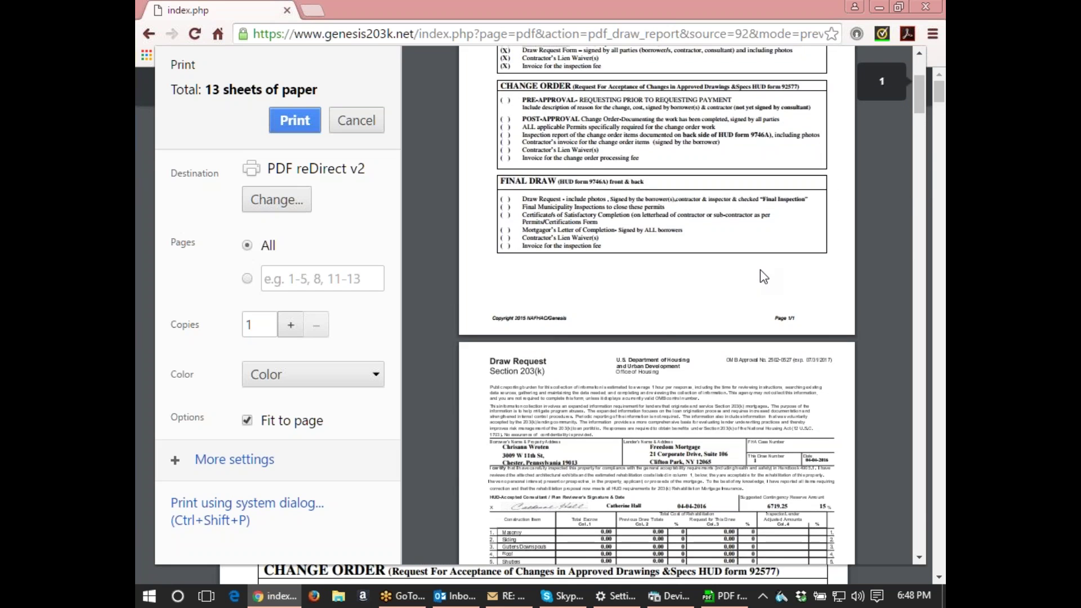
{"action": "scroll", "coordinate": [760, 269], "scroll_direction": "up", "scroll_amount": 4}
{"action": "scroll", "coordinate": [746, 269], "scroll_direction": "down", "scroll_amount": 1}
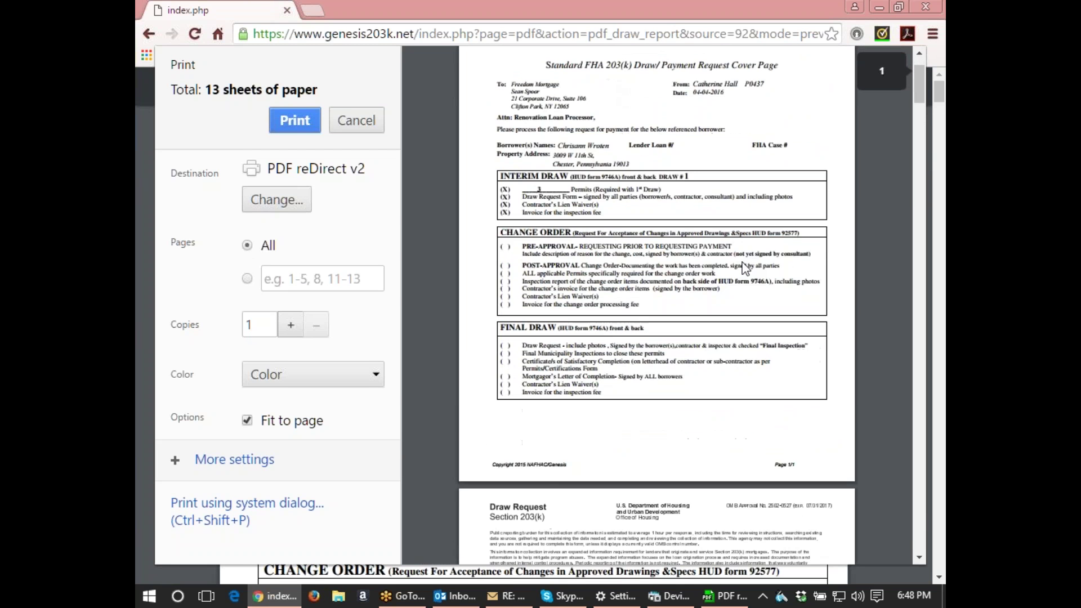
{"action": "scroll", "coordinate": [746, 269], "scroll_direction": "down", "scroll_amount": 7}
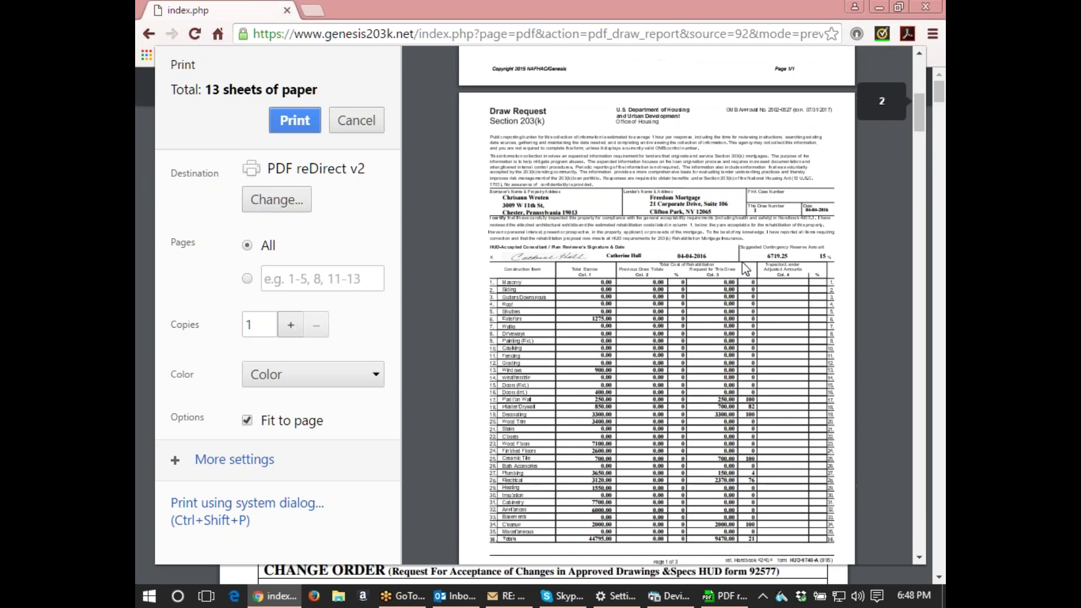
{"action": "scroll", "coordinate": [746, 270], "scroll_direction": "down", "scroll_amount": 8}
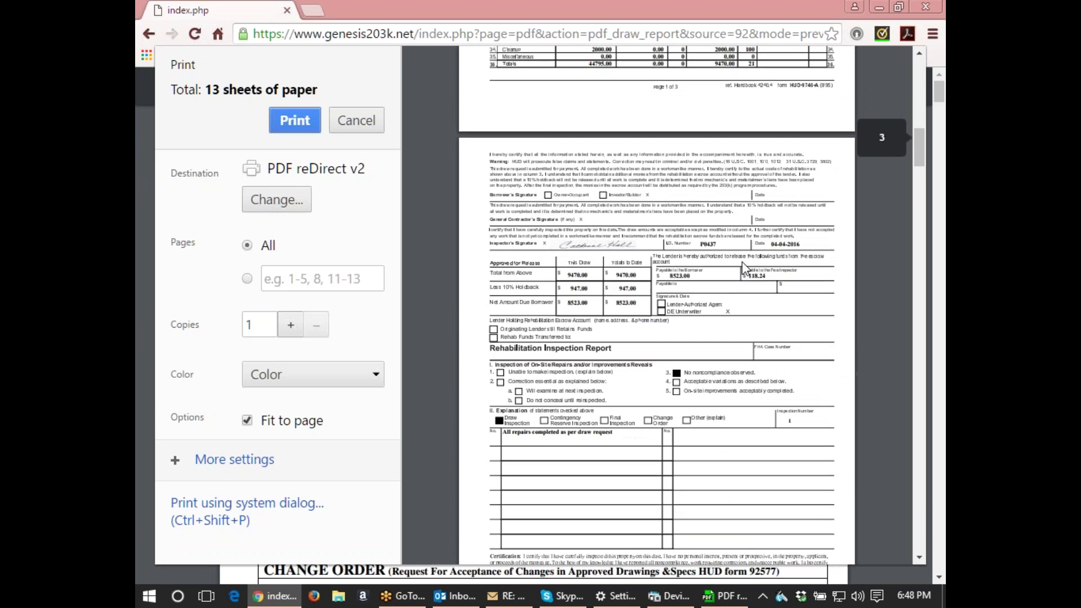
{"action": "scroll", "coordinate": [746, 270], "scroll_direction": "down", "scroll_amount": 15}
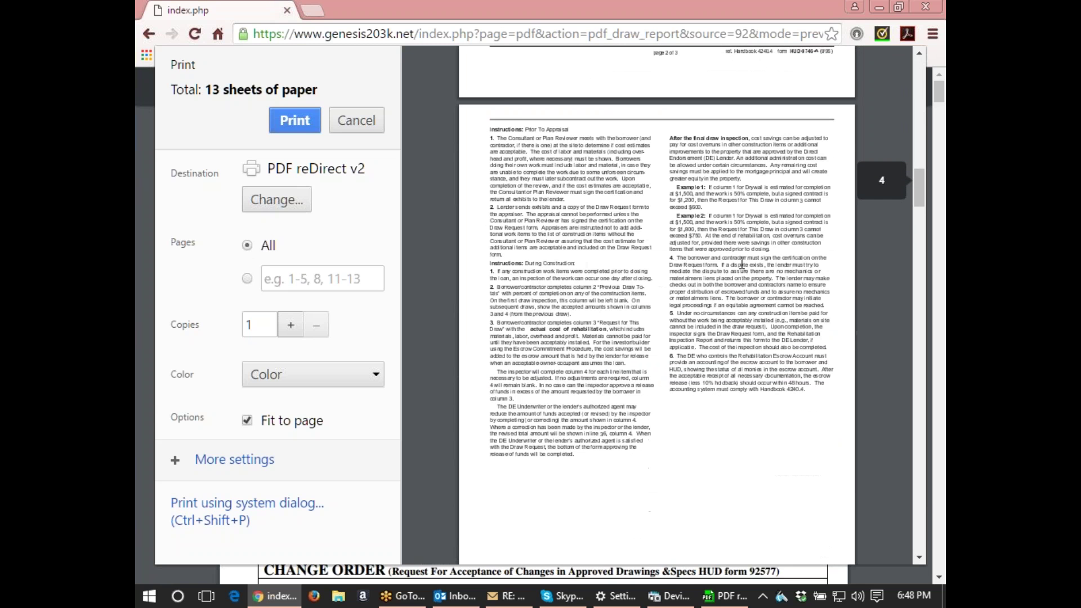
{"action": "scroll", "coordinate": [742, 264], "scroll_direction": "down", "scroll_amount": 4}
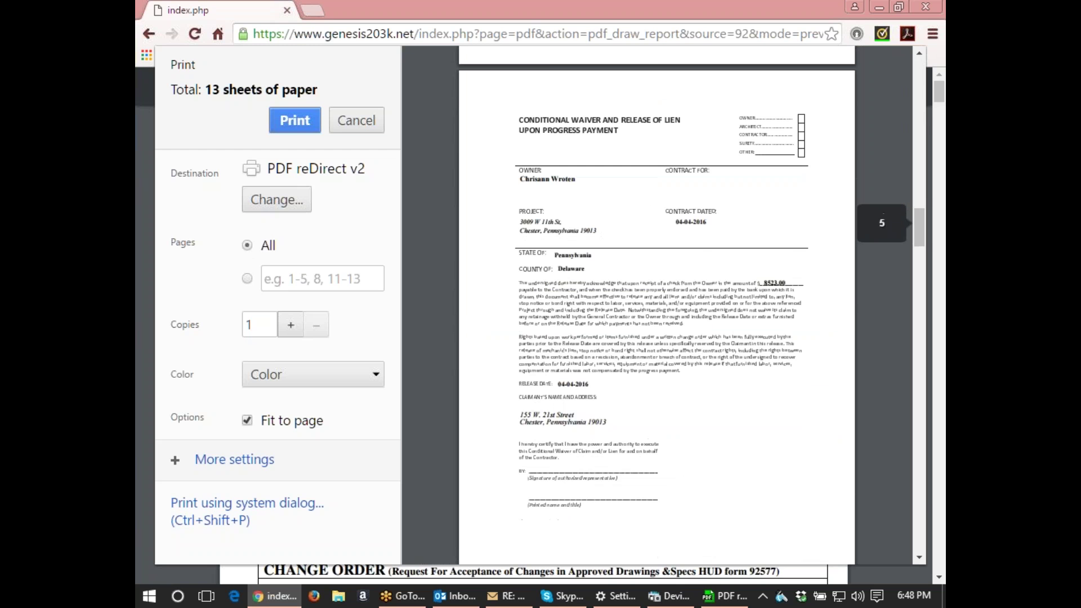
{"action": "scroll", "coordinate": [657, 304], "scroll_direction": "down", "scroll_amount": 8}
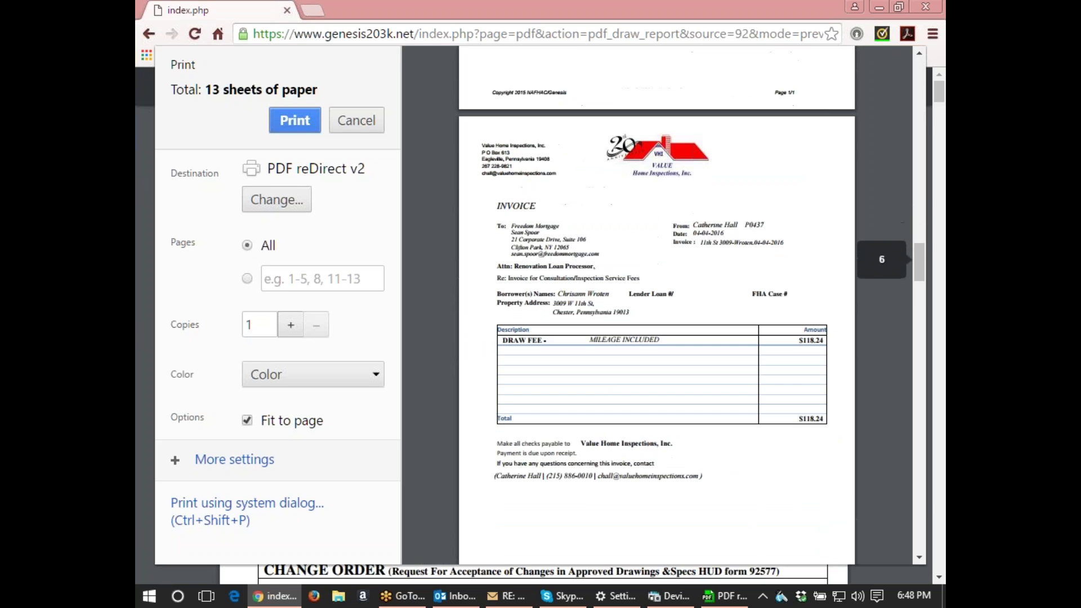
{"action": "scroll", "coordinate": [657, 304], "scroll_direction": "down", "scroll_amount": 13}
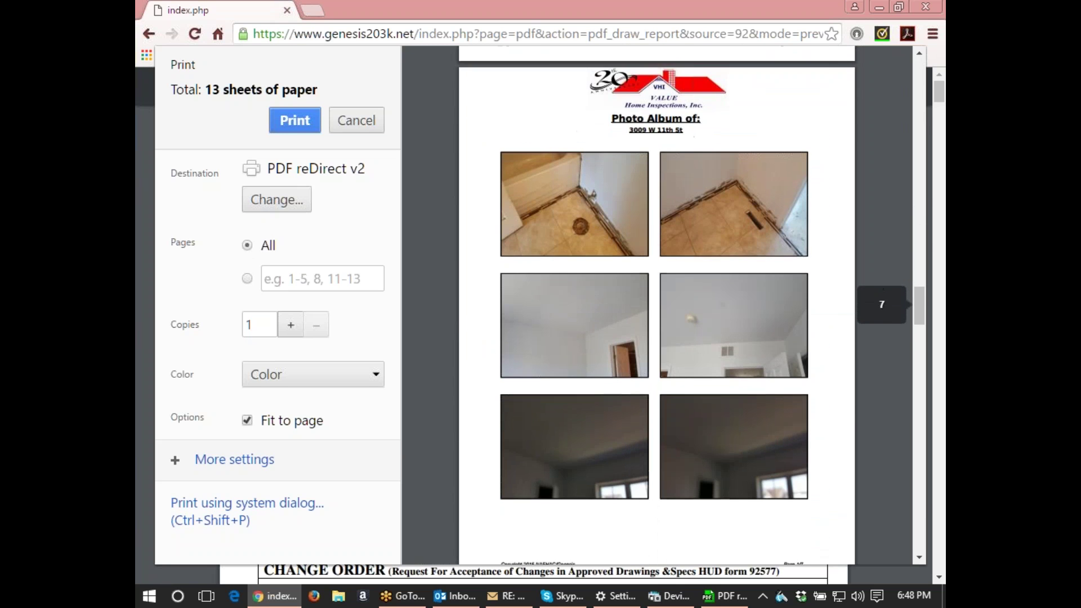
{"action": "scroll", "coordinate": [755, 283], "scroll_direction": "down", "scroll_amount": 4}
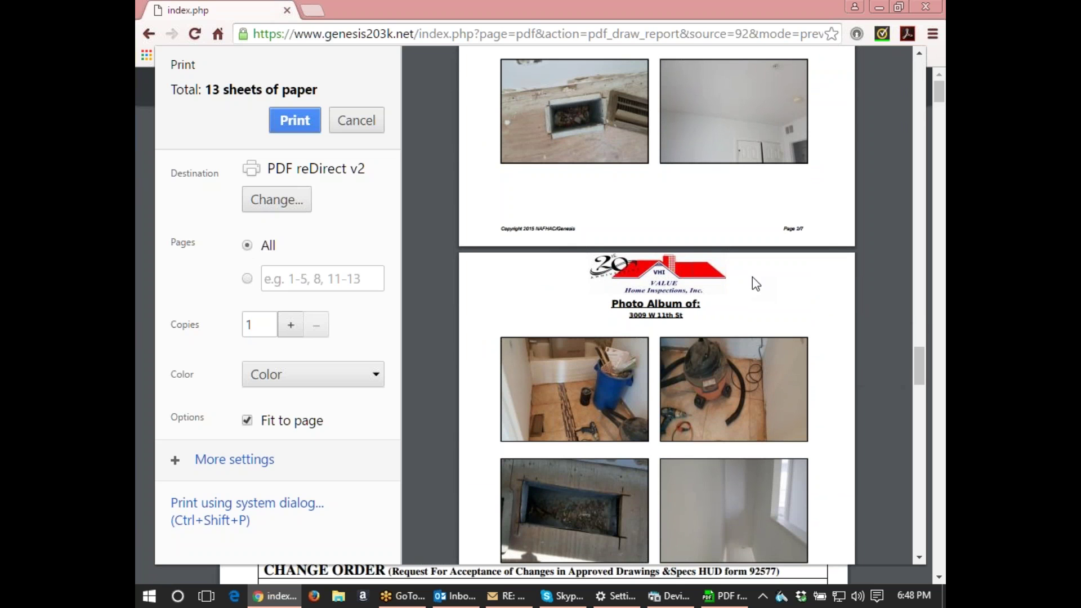
{"action": "scroll", "coordinate": [756, 283], "scroll_direction": "up", "scroll_amount": 5}
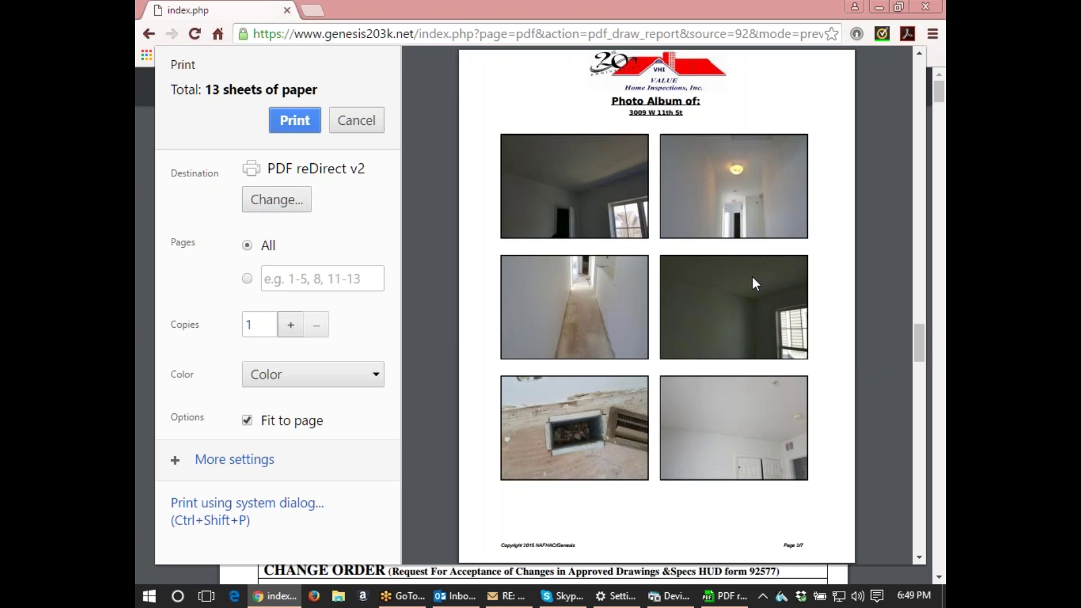
{"action": "scroll", "coordinate": [752, 276], "scroll_direction": "up", "scroll_amount": 10}
{"action": "scroll", "coordinate": [756, 283], "scroll_direction": "up", "scroll_amount": 15}
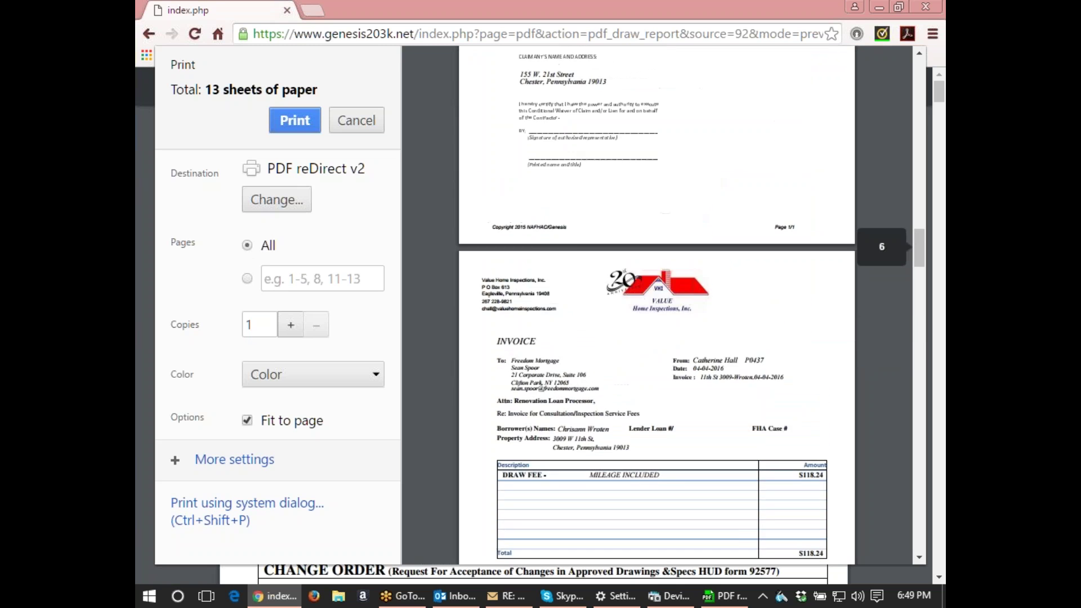
{"action": "scroll", "coordinate": [656, 304], "scroll_direction": "up", "scroll_amount": 10}
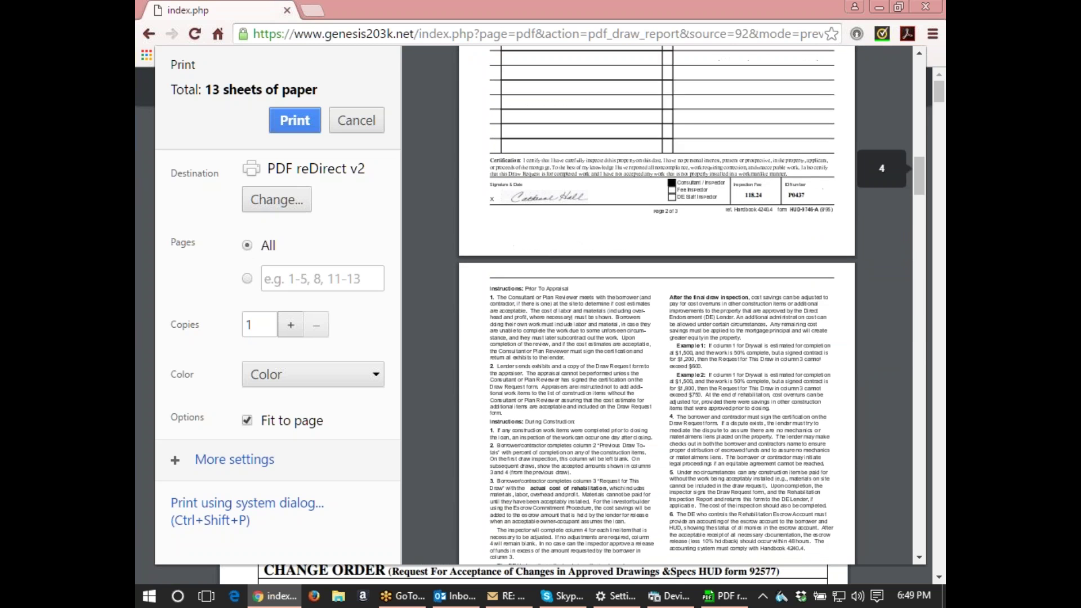
{"action": "scroll", "coordinate": [757, 282], "scroll_direction": "up", "scroll_amount": 4}
{"action": "scroll", "coordinate": [758, 283], "scroll_direction": "down", "scroll_amount": 3}
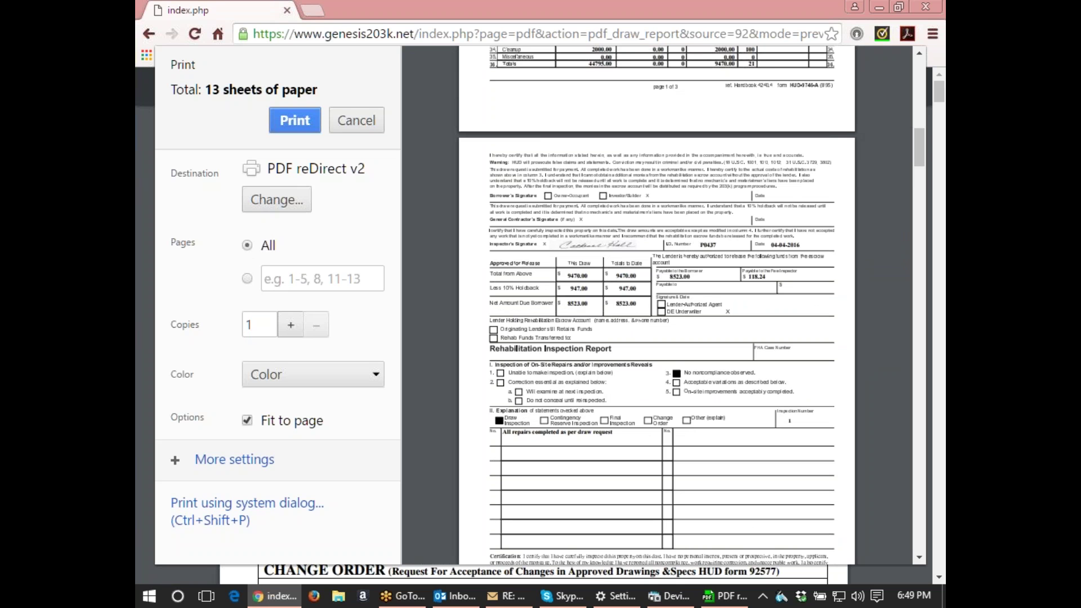
{"action": "scroll", "coordinate": [657, 304], "scroll_direction": "down", "scroll_amount": 3}
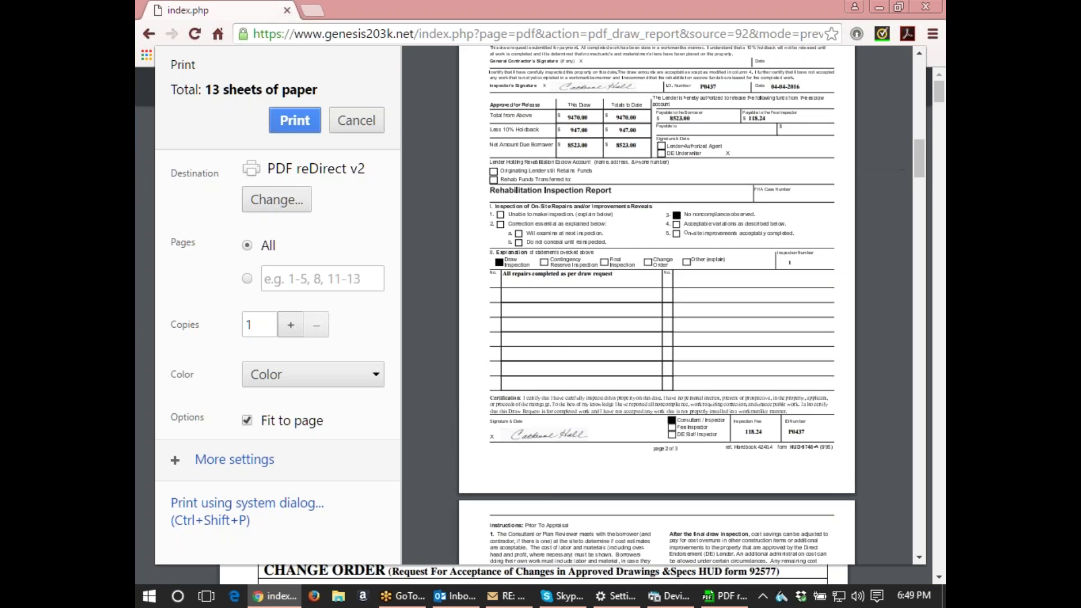
{"action": "scroll", "coordinate": [657, 304], "scroll_direction": "up", "scroll_amount": 3}
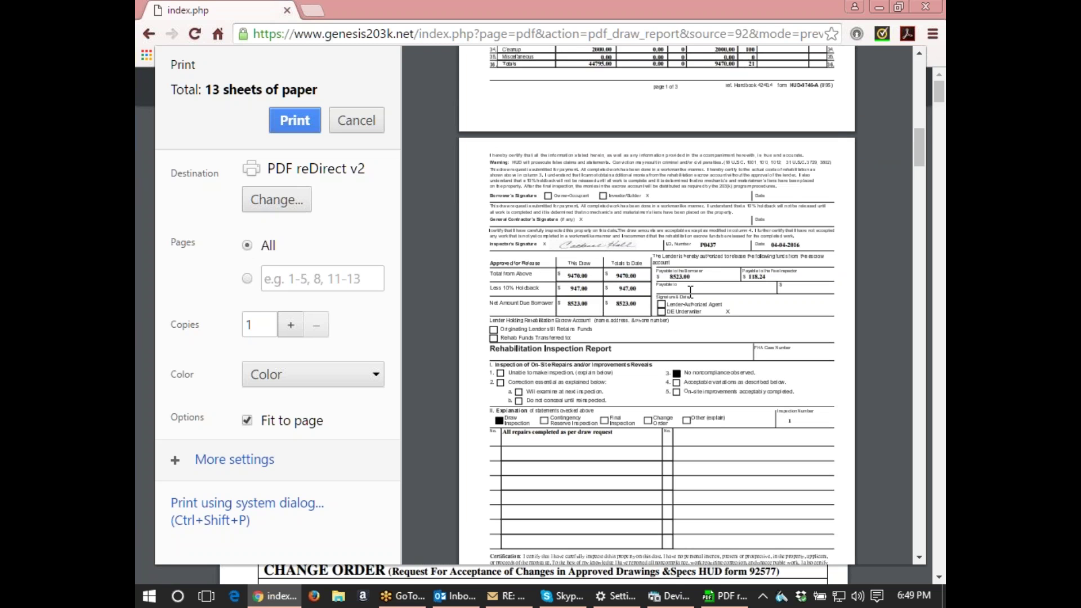
{"action": "scroll", "coordinate": [690, 292], "scroll_direction": "up", "scroll_amount": 3}
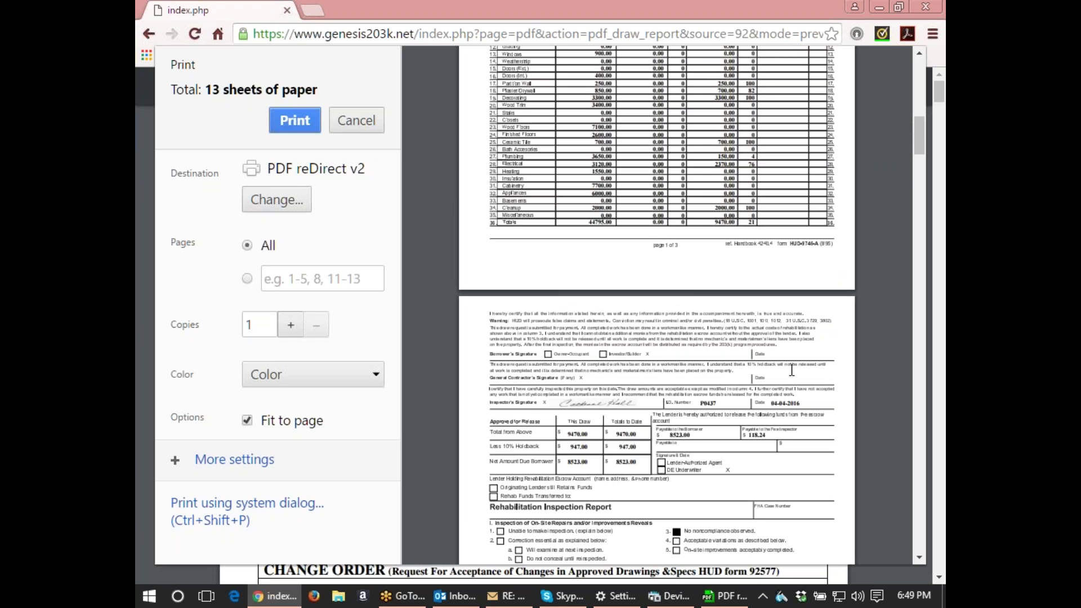
{"action": "scroll", "coordinate": [791, 365], "scroll_direction": "down", "scroll_amount": 10}
{"action": "scroll", "coordinate": [792, 365], "scroll_direction": "down", "scroll_amount": 10}
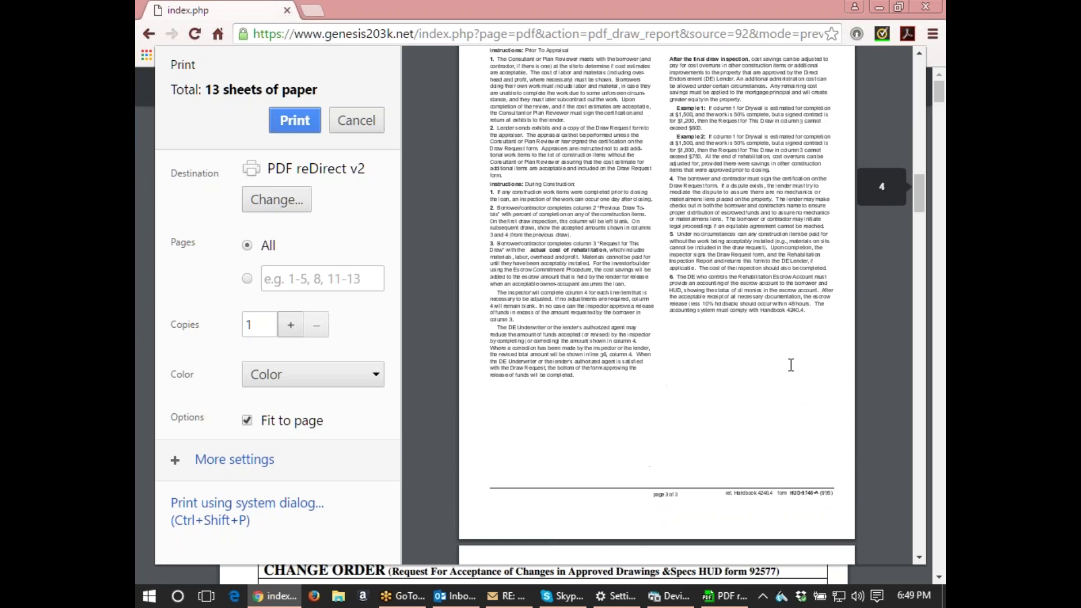
{"action": "scroll", "coordinate": [656, 304], "scroll_direction": "up", "scroll_amount": 20}
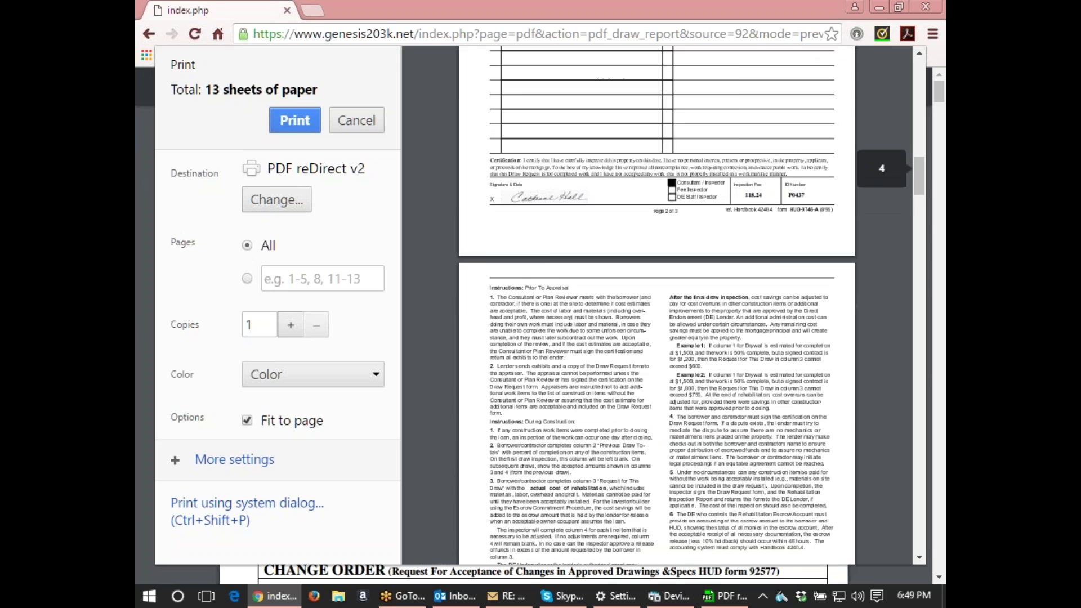
{"action": "scroll", "coordinate": [656, 304], "scroll_direction": "up", "scroll_amount": 5}
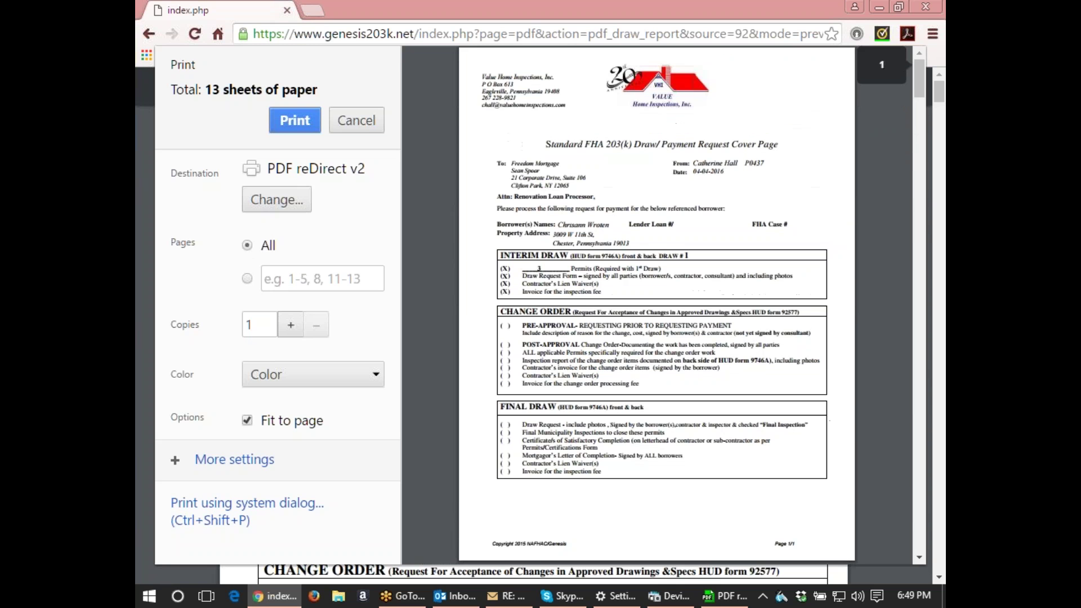
{"action": "scroll", "coordinate": [656, 304], "scroll_direction": "down", "scroll_amount": 2}
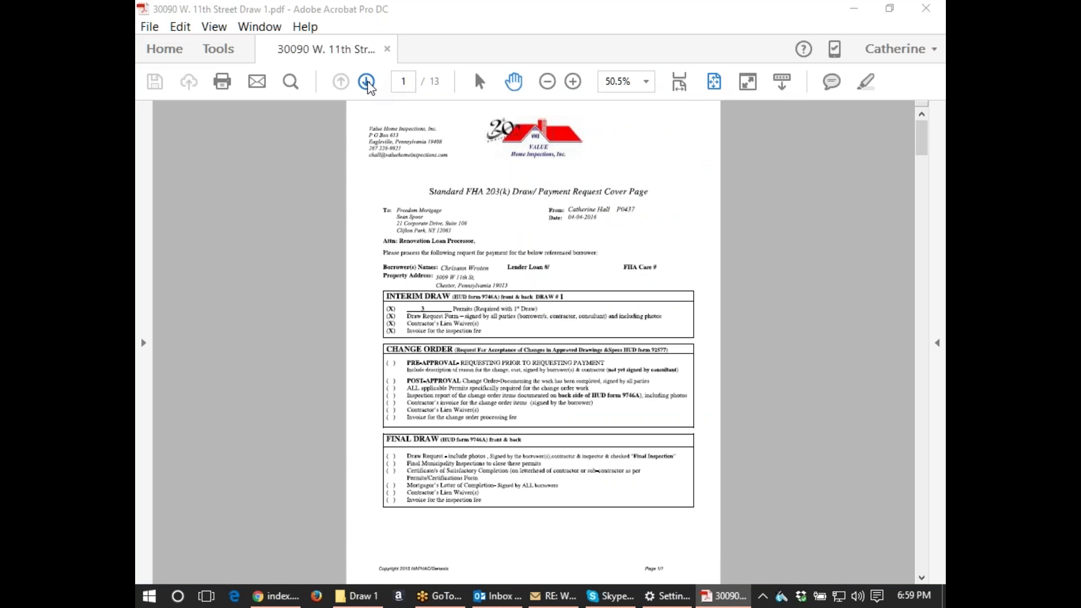
Advance past the Draw Request, permit and inspection report pages to the Lien Waiver on page 5.
{"action": "left_click", "coordinate": [367, 82]}
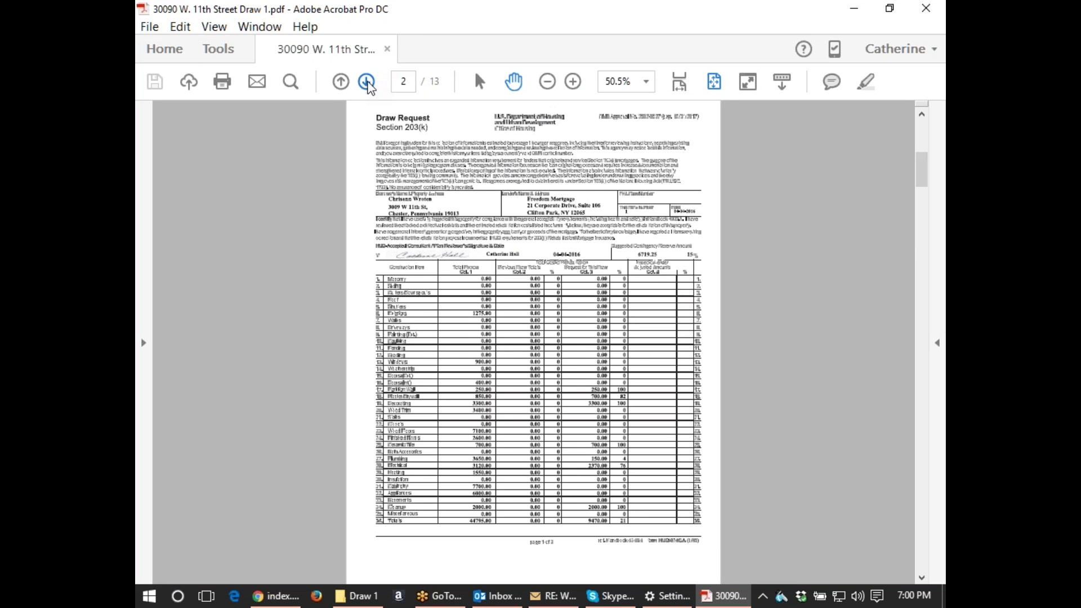
{"action": "left_click", "coordinate": [367, 83]}
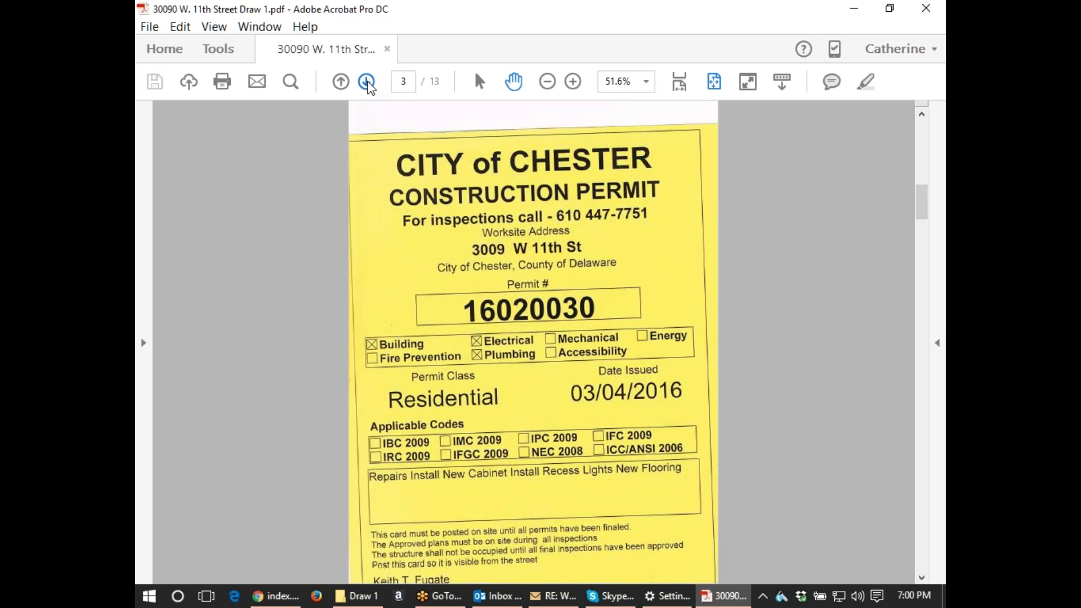
{"action": "left_click", "coordinate": [367, 82]}
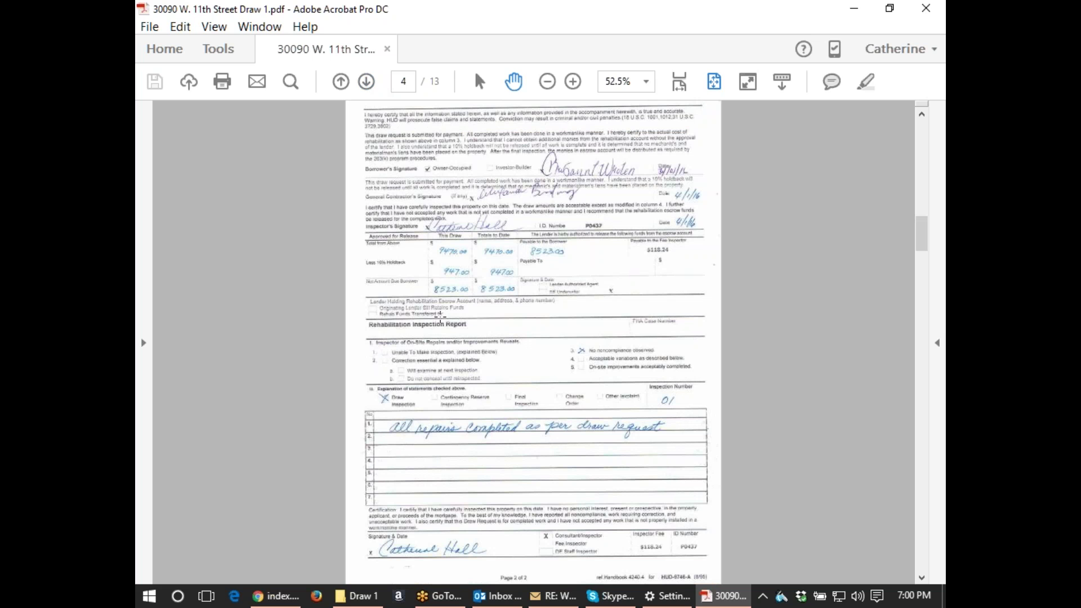
{"action": "left_click", "coordinate": [367, 83]}
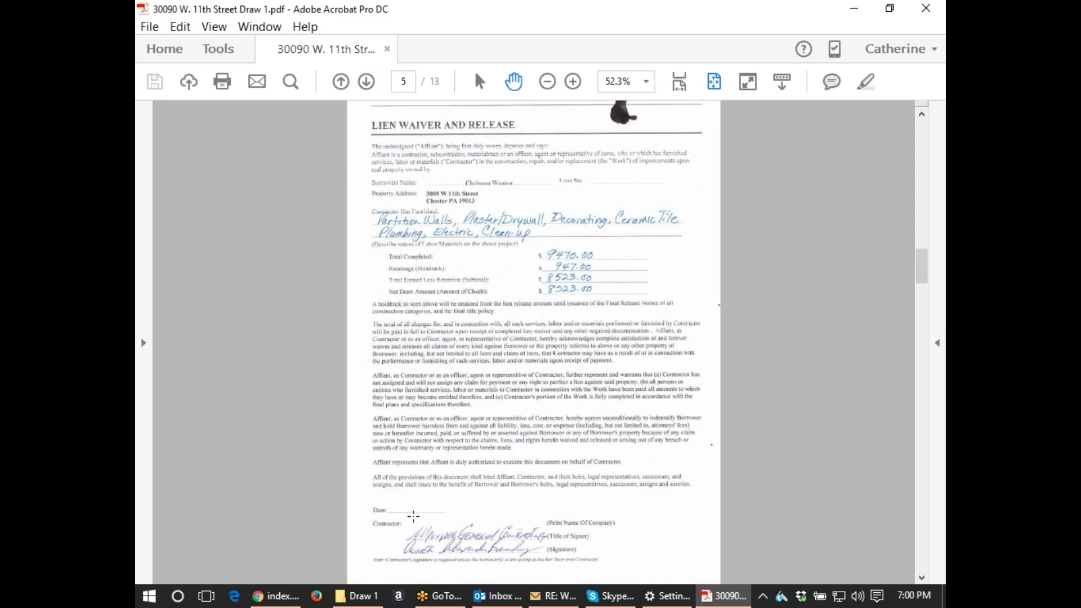
Use Fill & Sign to type the date 4-1-2016 on the waiver's Date line.
{"action": "left_click", "coordinate": [937, 343]}
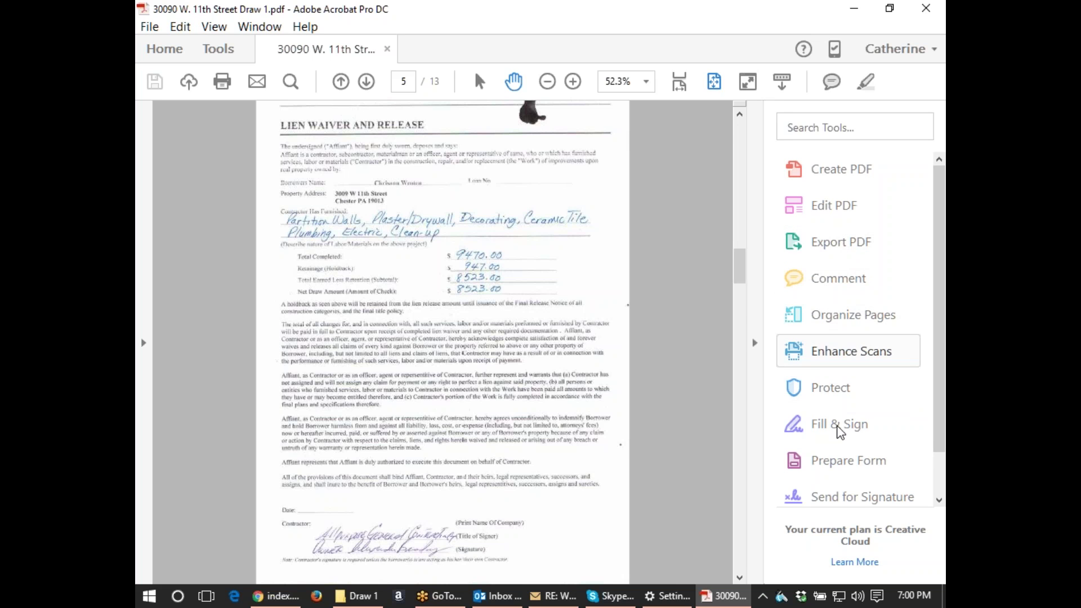
{"action": "left_click", "coordinate": [838, 427]}
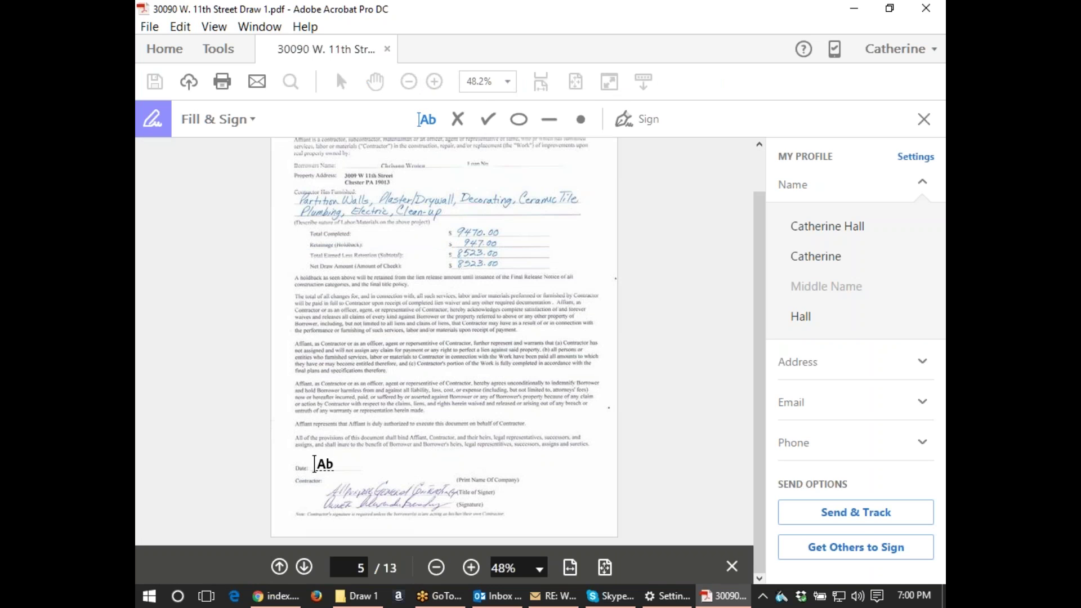
{"action": "left_click", "coordinate": [315, 465]}
{"action": "type", "text": "4/20/2018"}
{"action": "type", "text": "6"}
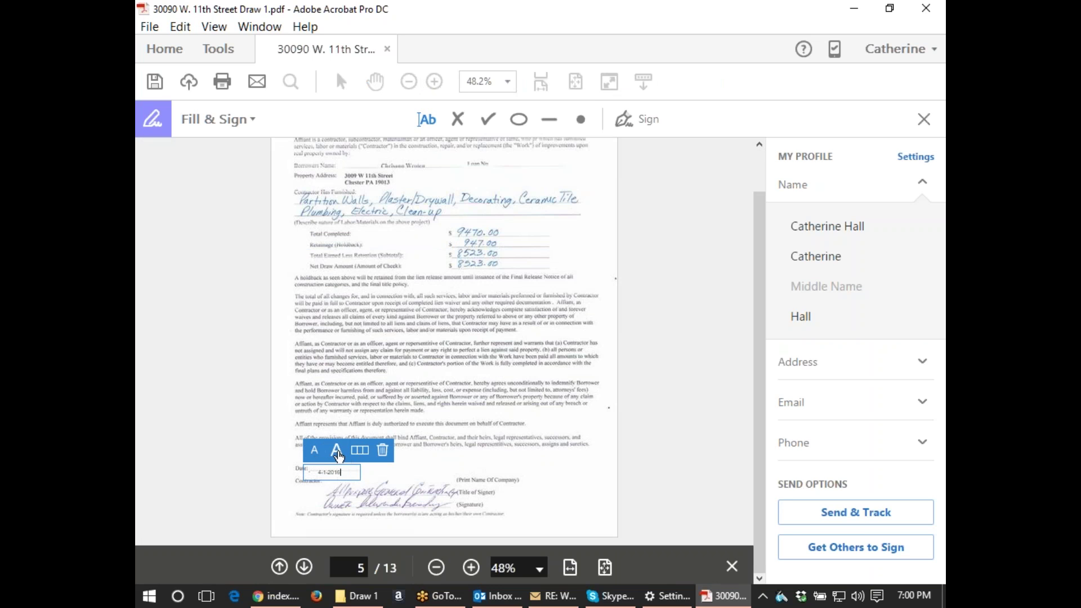
Enlarge the date text, nudge it onto the Date line, and exit Fill & Sign.
{"action": "left_click", "coordinate": [337, 451]}
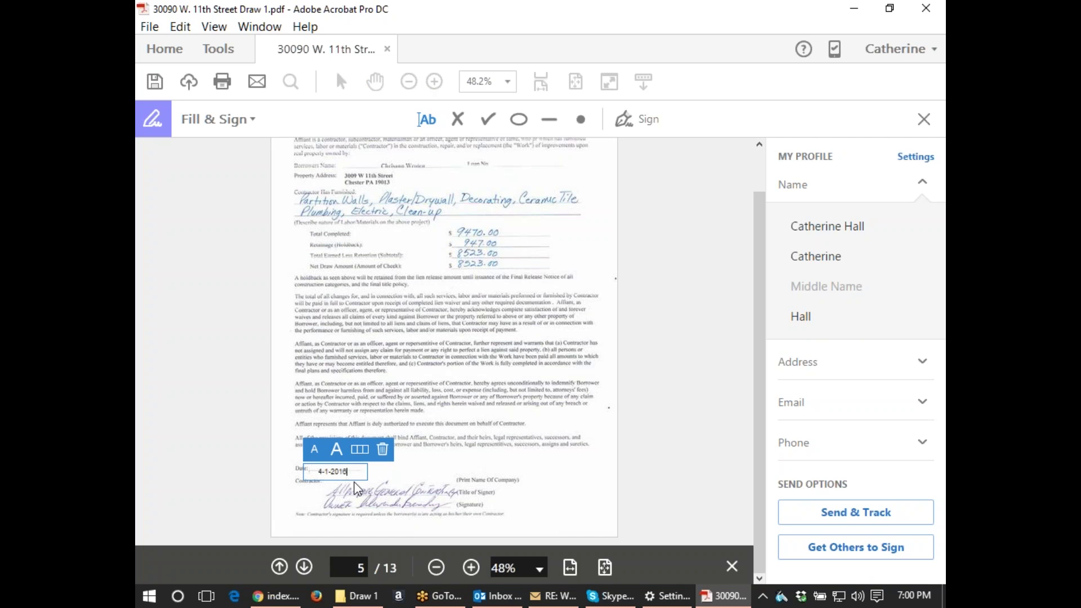
{"action": "left_click_drag", "start_coordinate": [356, 479], "coordinate": [355, 472]}
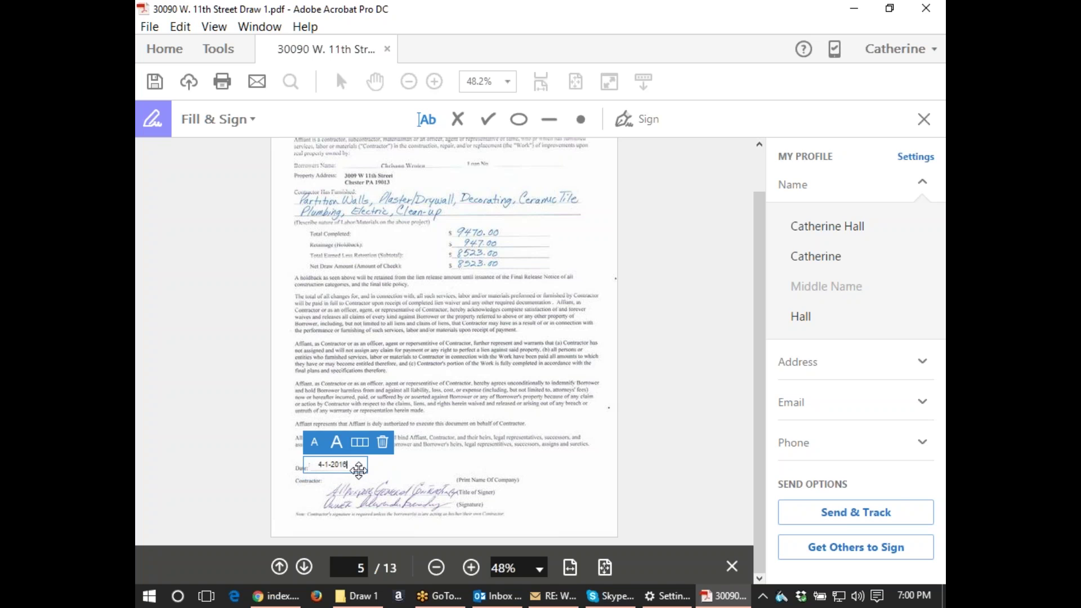
{"action": "left_click", "coordinate": [570, 436]}
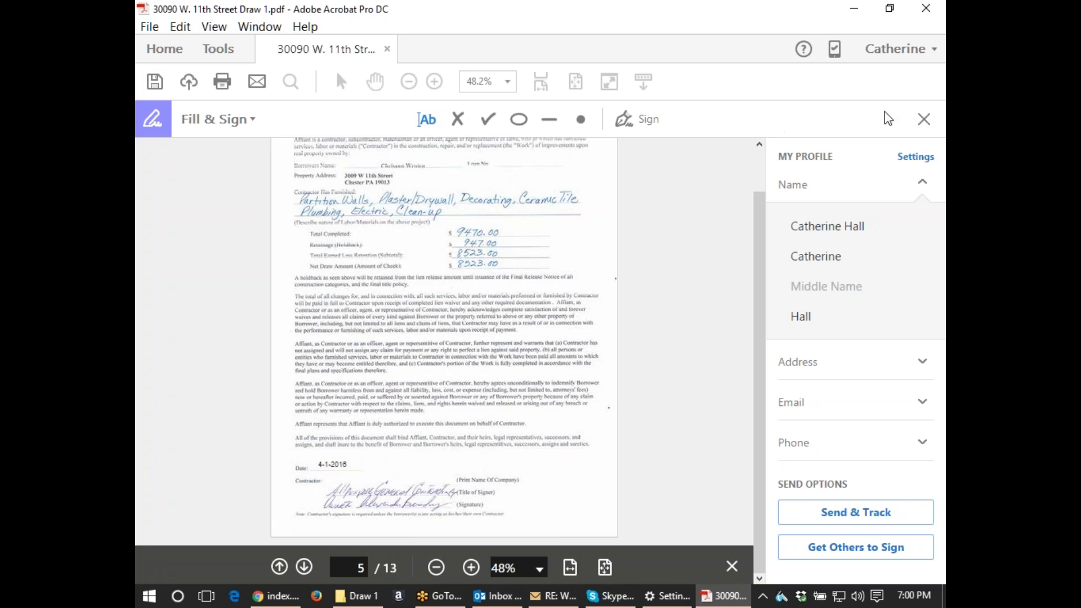
{"action": "left_click", "coordinate": [925, 120]}
Close the tools list and scroll through the pages down to the inspection photo album.
{"action": "left_click", "coordinate": [755, 343]}
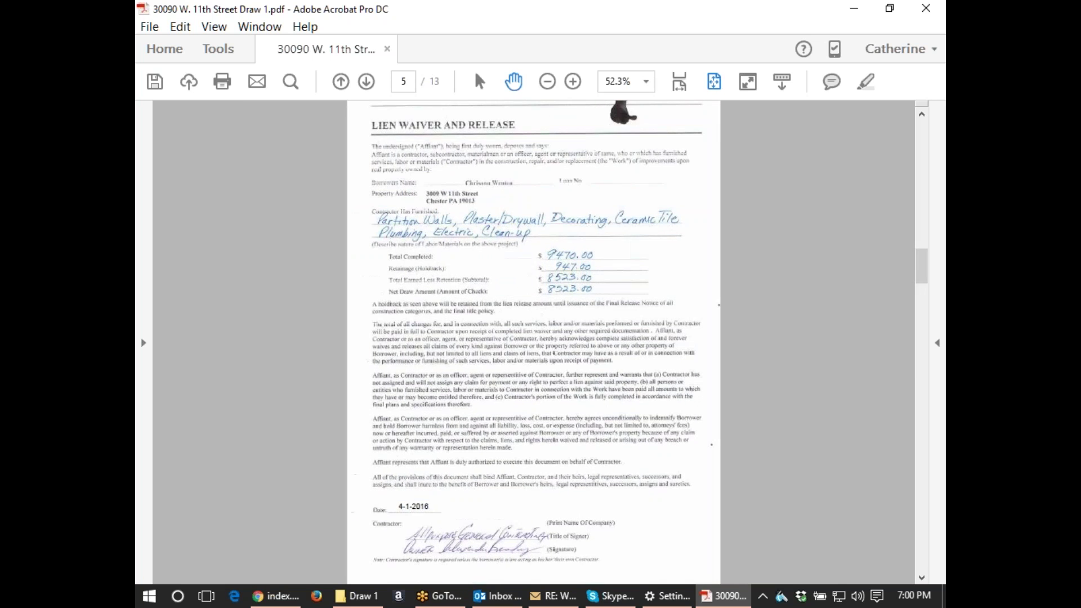
{"action": "scroll", "coordinate": [741, 345], "scroll_direction": "down", "scroll_amount": 5}
{"action": "scroll", "coordinate": [741, 344], "scroll_direction": "up", "scroll_amount": 10}
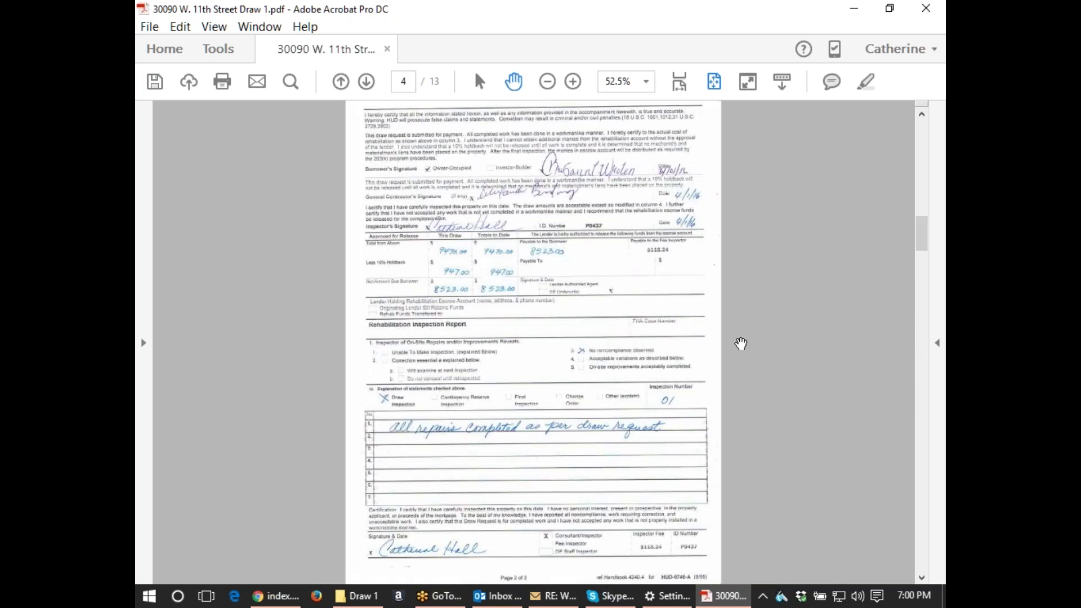
{"action": "scroll", "coordinate": [741, 344], "scroll_direction": "down", "scroll_amount": 5}
{"action": "scroll", "coordinate": [741, 343], "scroll_direction": "down", "scroll_amount": 5}
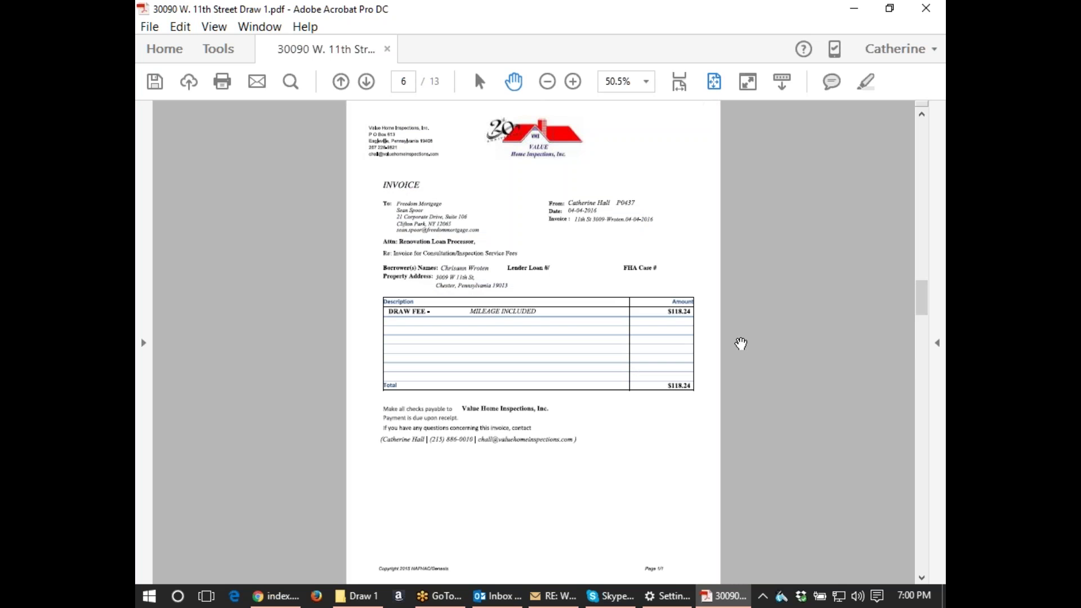
{"action": "scroll", "coordinate": [741, 344], "scroll_direction": "down", "scroll_amount": 15}
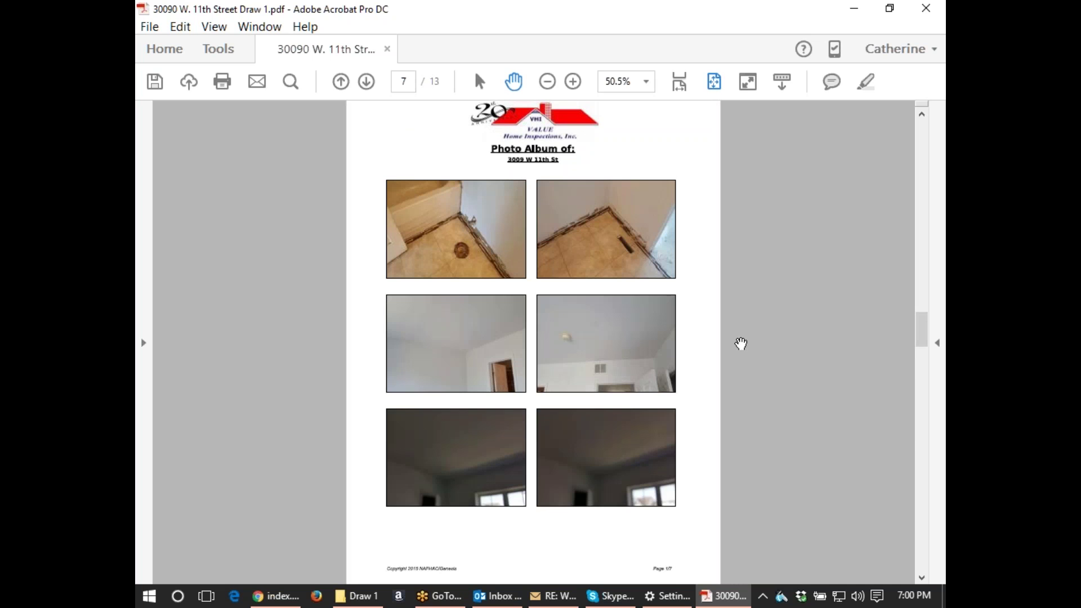
{"action": "scroll", "coordinate": [741, 344], "scroll_direction": "down", "scroll_amount": 20}
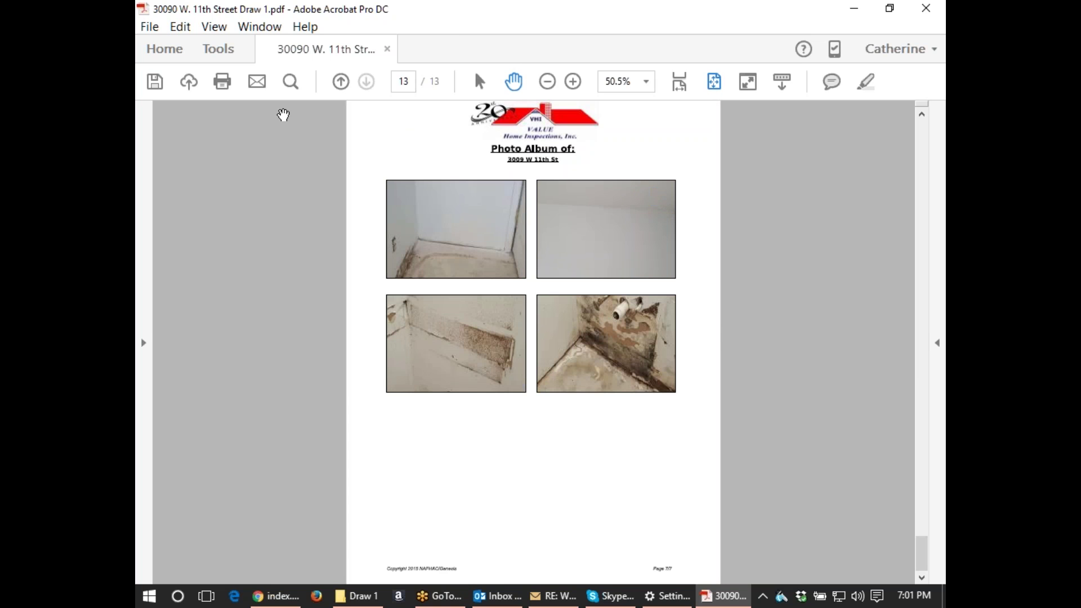
Save the dated Draw 1 PDF and minimize Acrobat.
{"action": "left_click", "coordinate": [150, 27]}
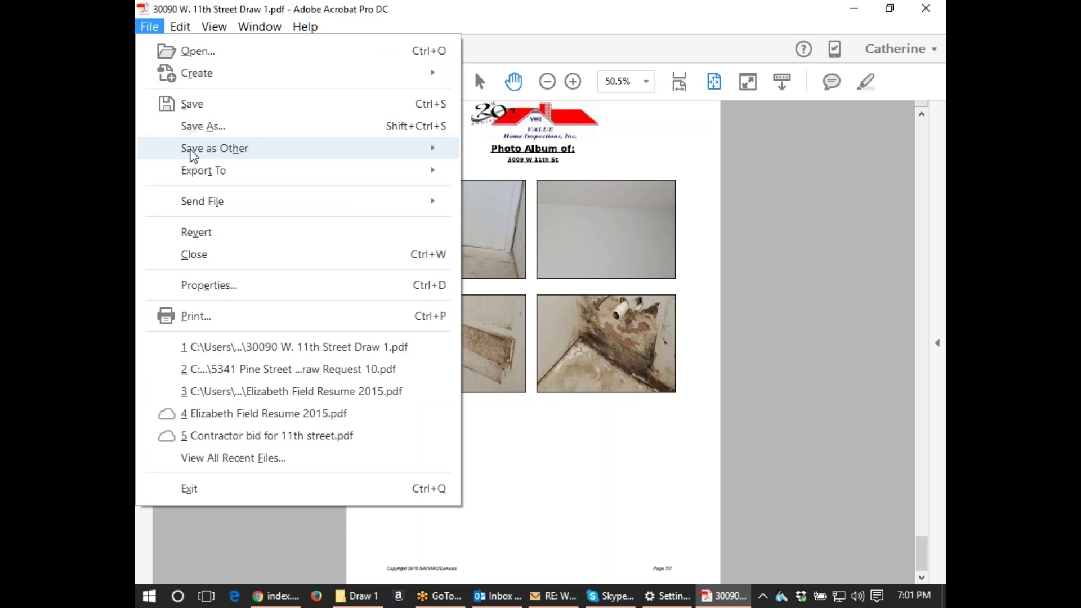
{"action": "left_click", "coordinate": [161, 112]}
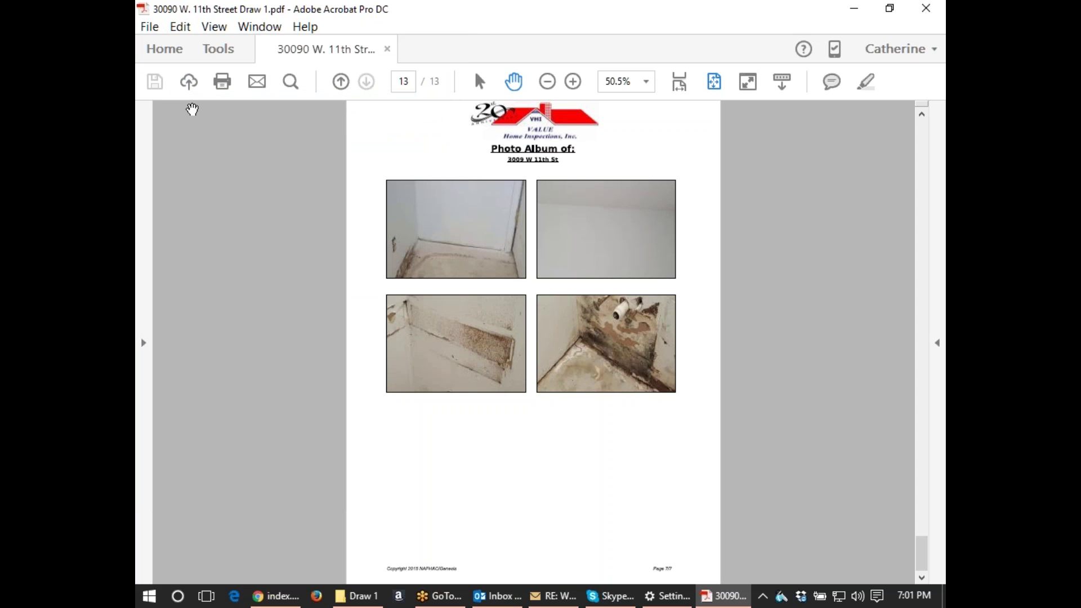
{"action": "left_click", "coordinate": [859, 10]}
{"action": "left_click", "coordinate": [769, 74]}
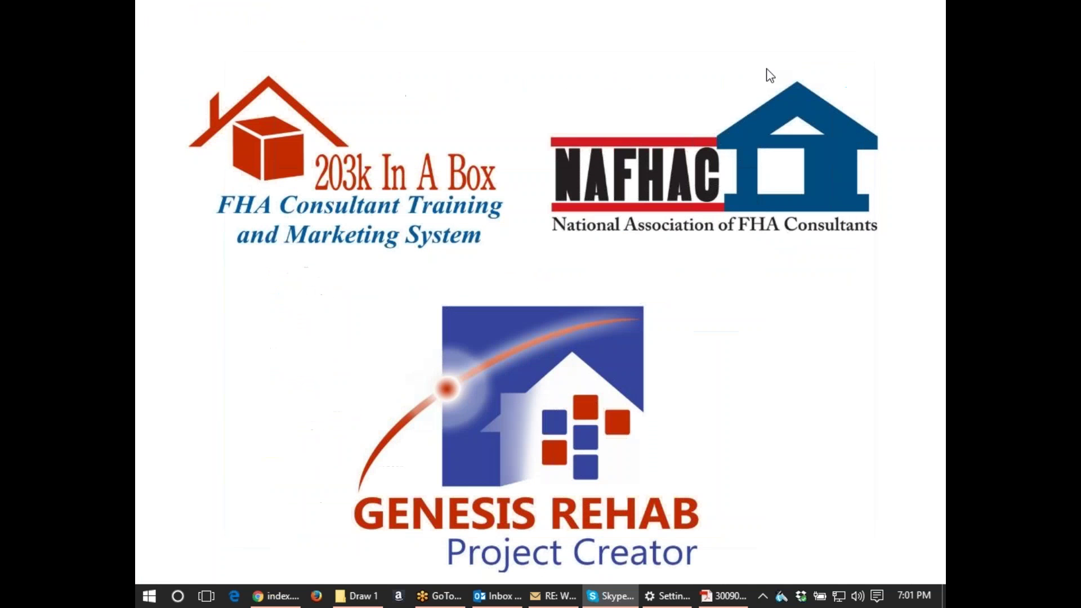